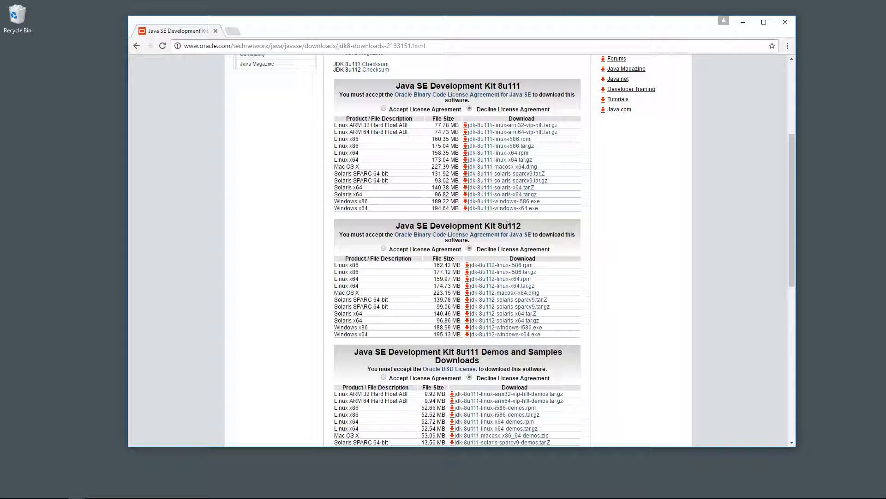
# Step: Download the Windows x64 installer of JDK 8u112 with its license agreement accepted, and show the file in its folder
pyautogui.click(384, 249)
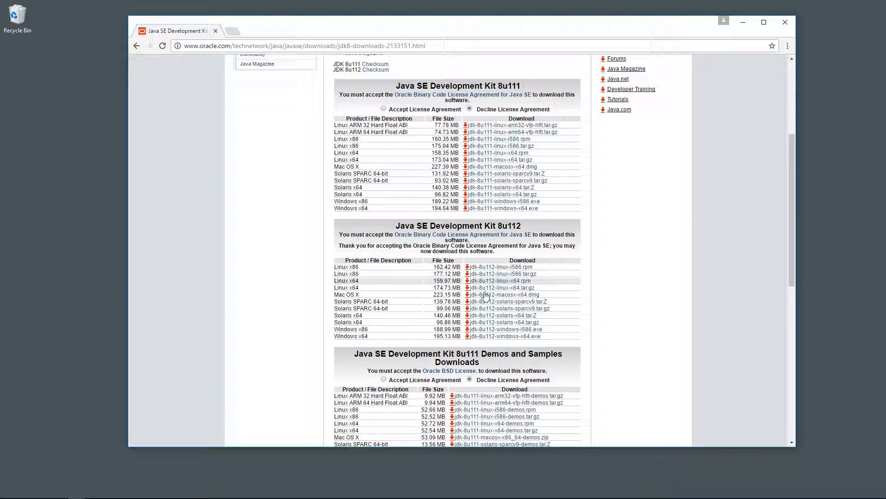
pyautogui.click(505, 337)
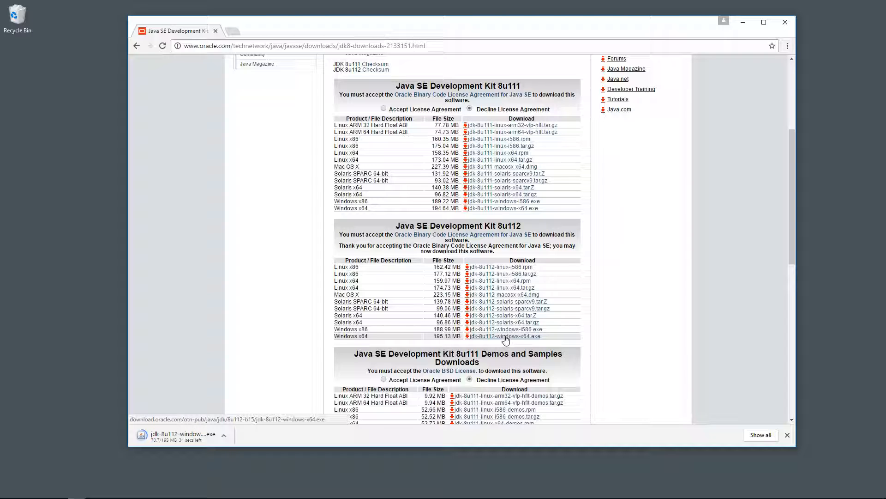
pyautogui.click(226, 439)
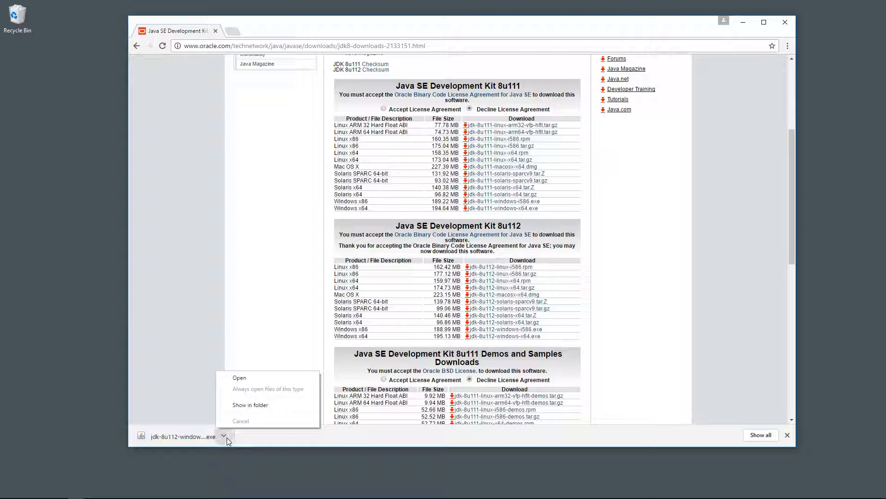
pyautogui.click(250, 405)
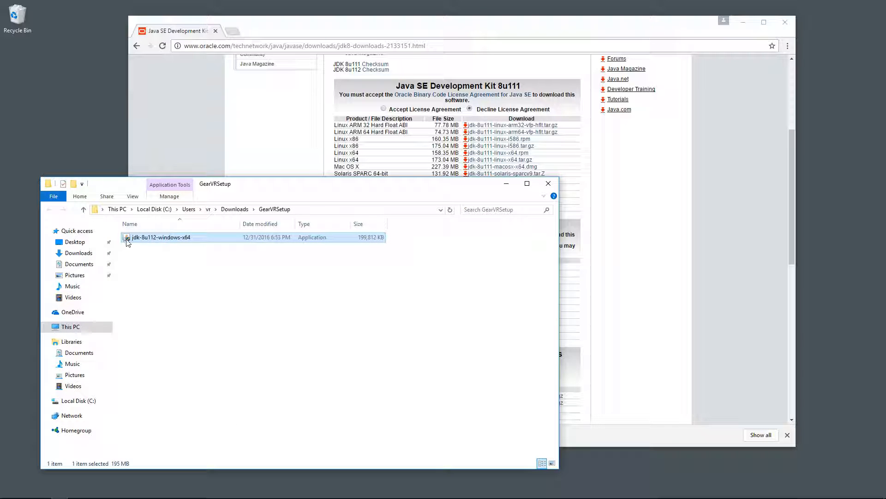
# Step: Run the jdk-8u112-windows-x64 installer as administrator and complete the Java SE Development Kit setup
pyautogui.rightClick(145, 238)
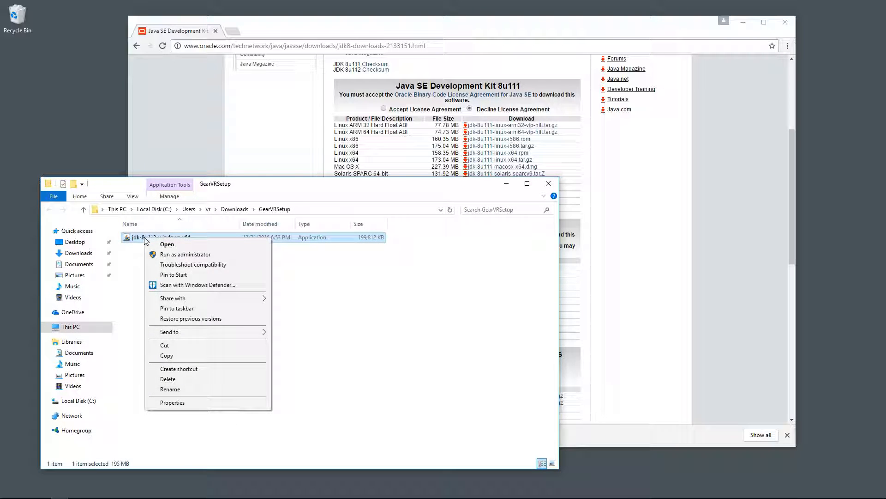
pyautogui.click(201, 257)
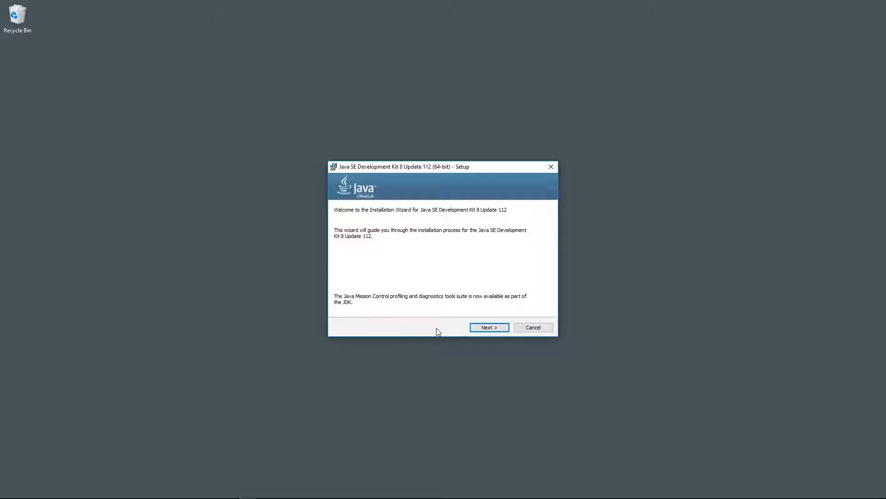
pyautogui.click(489, 327)
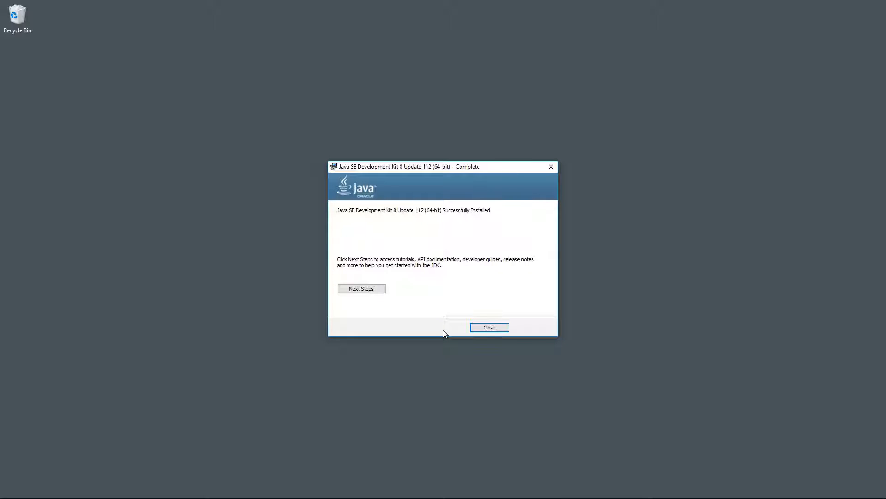
pyautogui.click(490, 327)
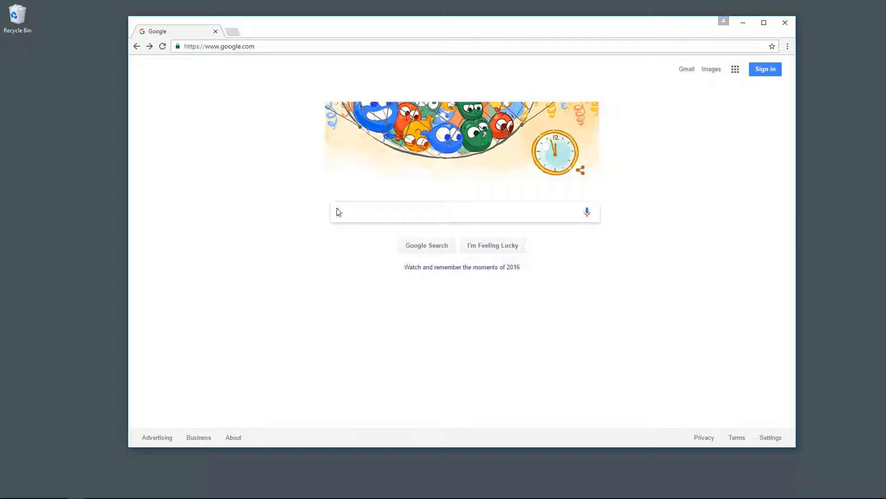
# Step: Search Google for "android sdk" and open the result "Download Android Studio and SDK Tools"
pyautogui.write('android ')
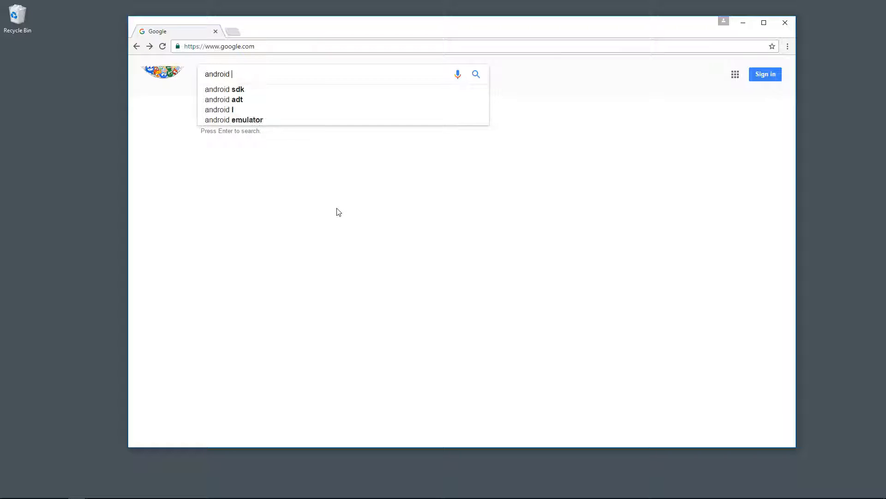
pyautogui.write('sdk')
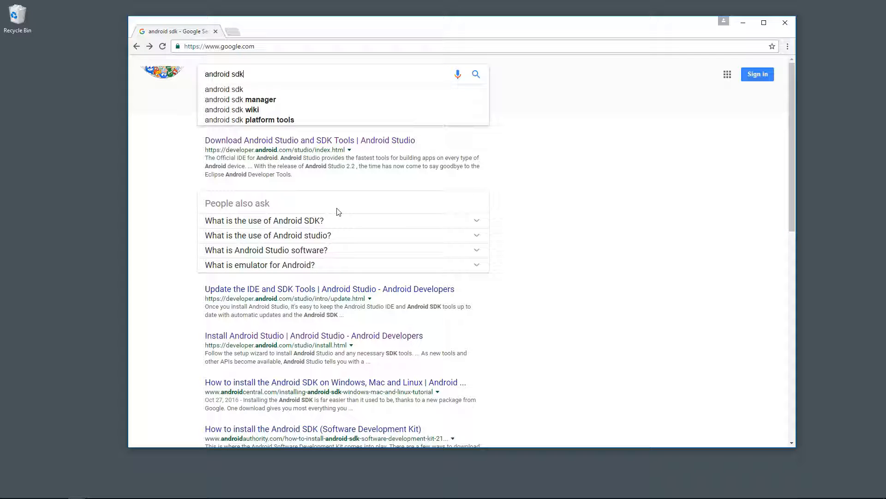
pyautogui.click(321, 143)
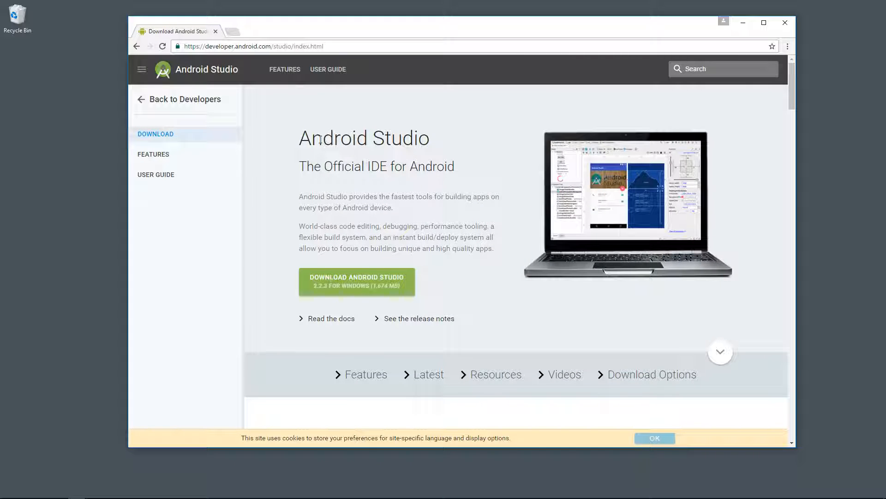
# Step: Download Android Studio for Windows with its terms and conditions accepted, and show the installer in its folder
pyautogui.click(355, 289)
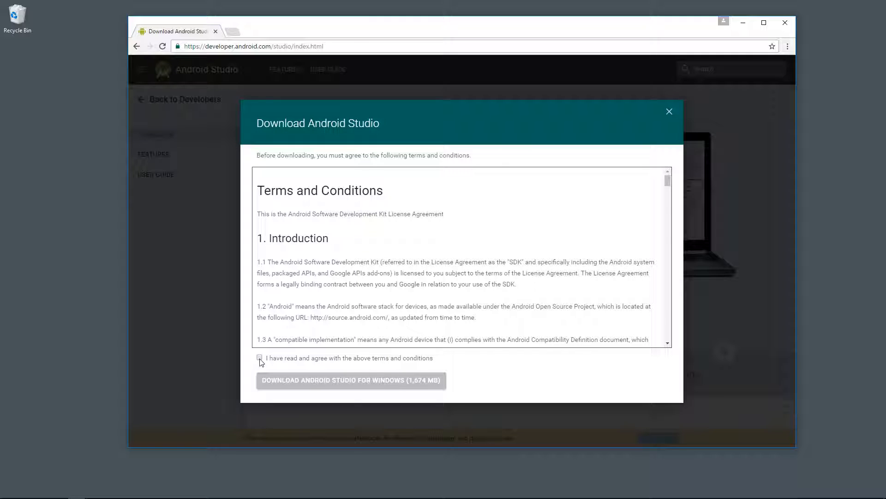
pyautogui.click(260, 358)
pyautogui.click(306, 382)
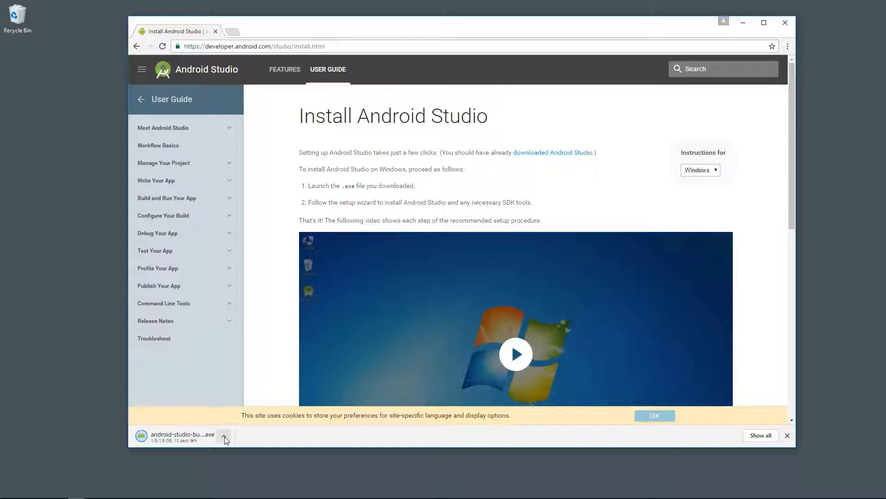
pyautogui.click(223, 436)
pyautogui.click(252, 410)
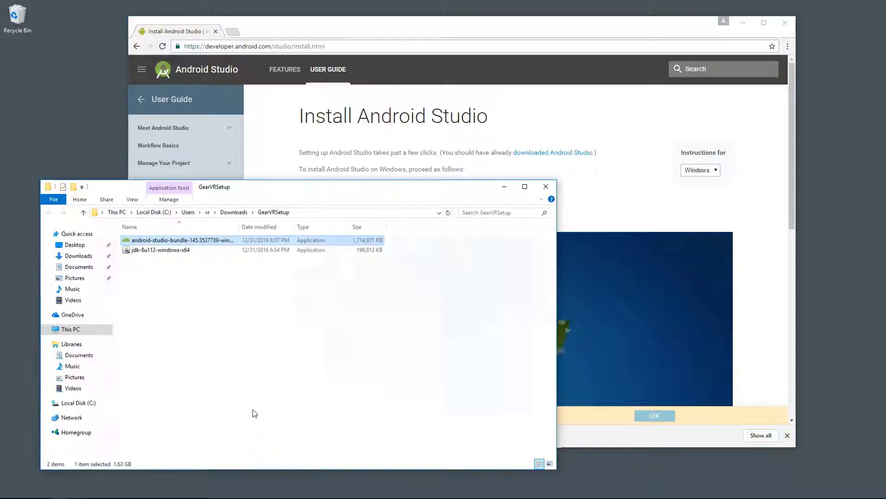
# Step: Run the android-studio-bundle installer as administrator and finish the setup with Start Android Studio enabled
pyautogui.rightClick(201, 243)
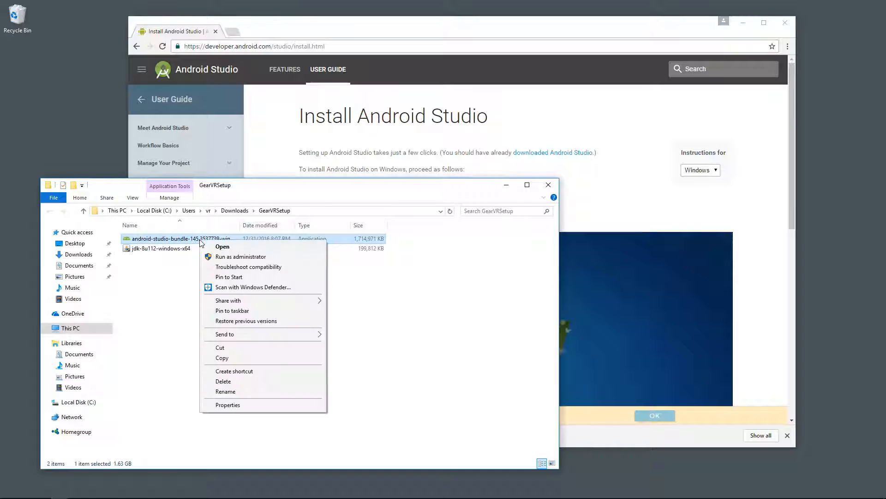
pyautogui.click(247, 257)
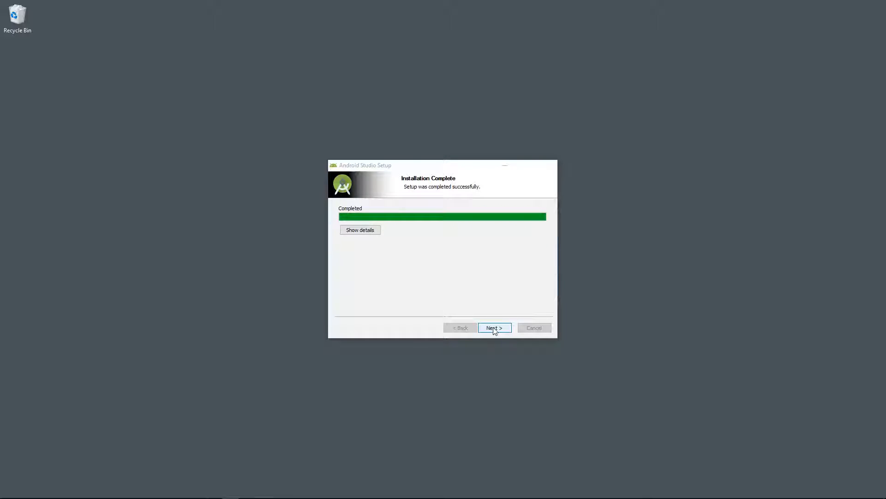
pyautogui.click(494, 330)
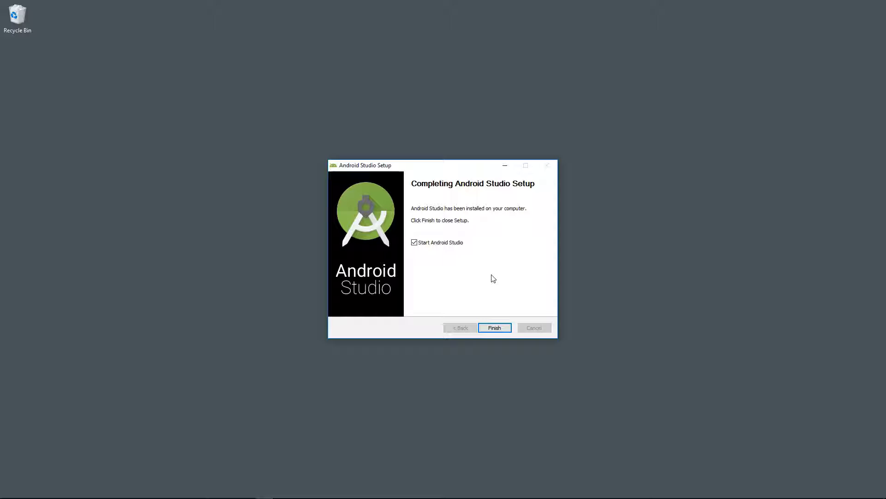
pyautogui.click(495, 327)
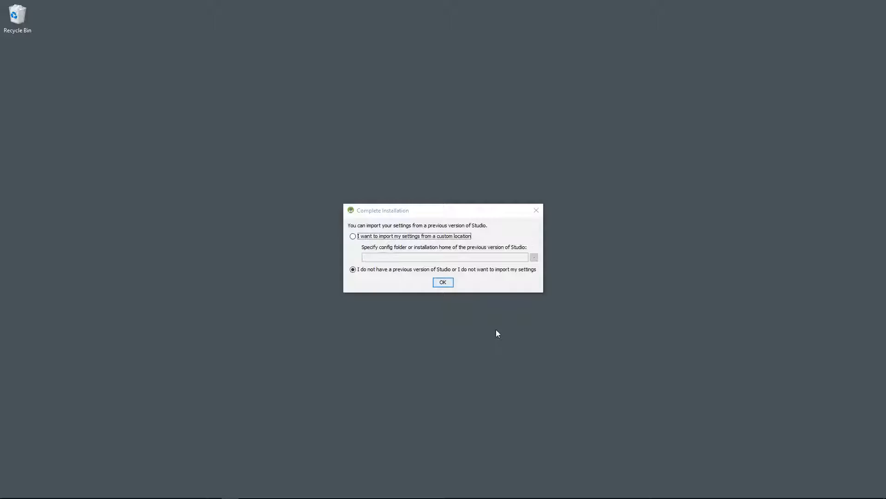
# Step: Decline importing settings from a previous Studio version and choose the Standard install type in the setup wizard
pyautogui.click(442, 282)
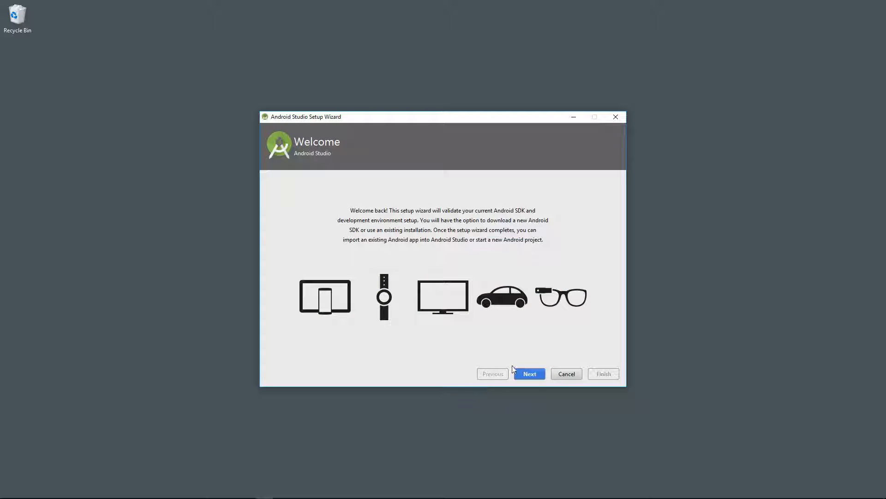
pyautogui.click(536, 375)
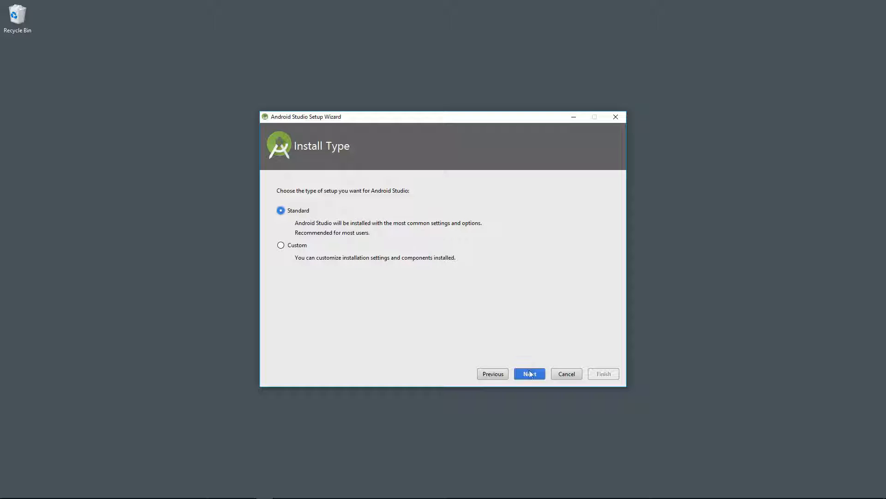
pyautogui.click(534, 376)
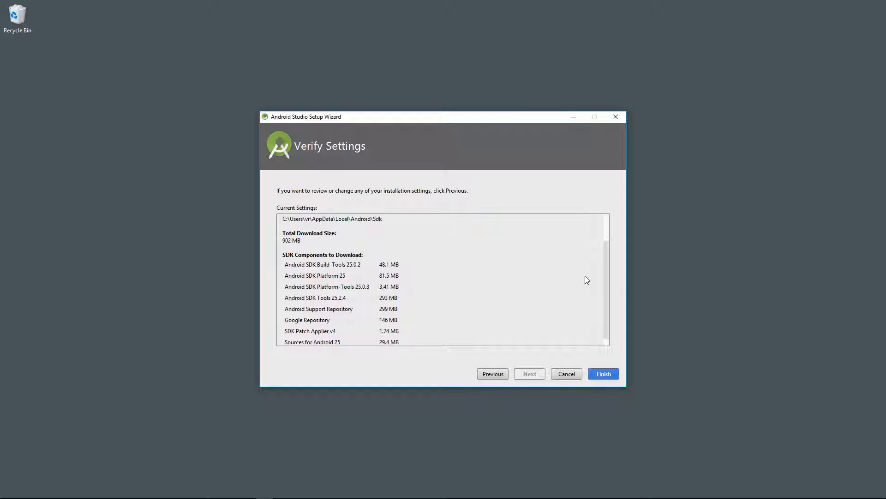
# Step: Review the listed SDK components, download them, and finish the Android Studio Setup Wizard
pyautogui.scroll(-1, 606, 276)
pyautogui.scroll(1, 603, 272)
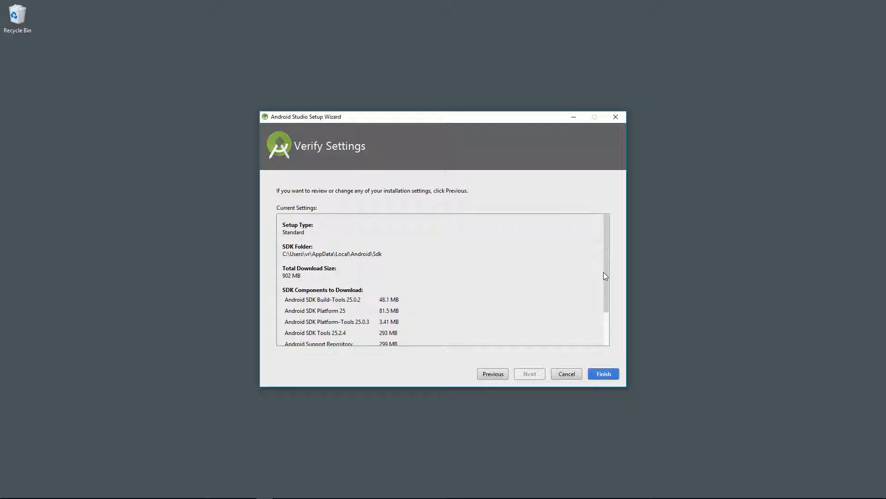
pyautogui.scroll(-1, 603, 286)
pyautogui.click(604, 374)
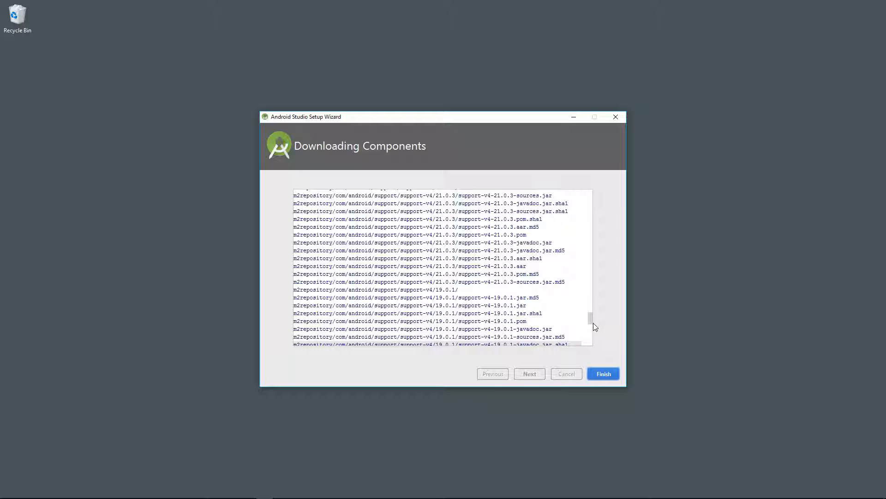
pyautogui.moveTo(591, 318); pyautogui.dragTo(591, 340)
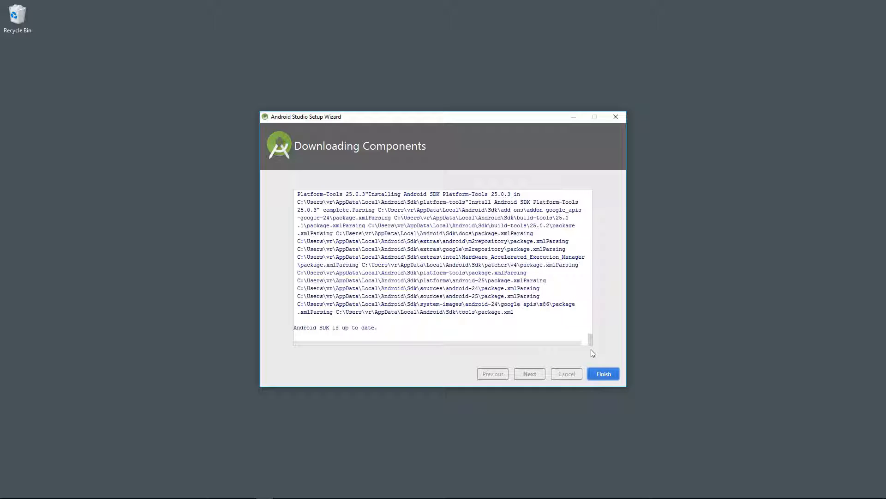
pyautogui.click(602, 373)
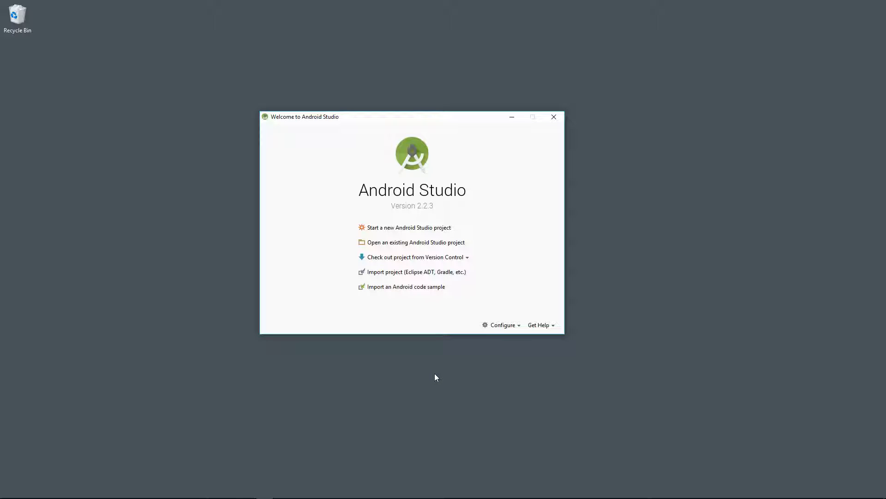
# Step: Launch the standalone Android SDK Manager from the Android SDK settings and reposition and enlarge its window to show more packages
pyautogui.click(504, 325)
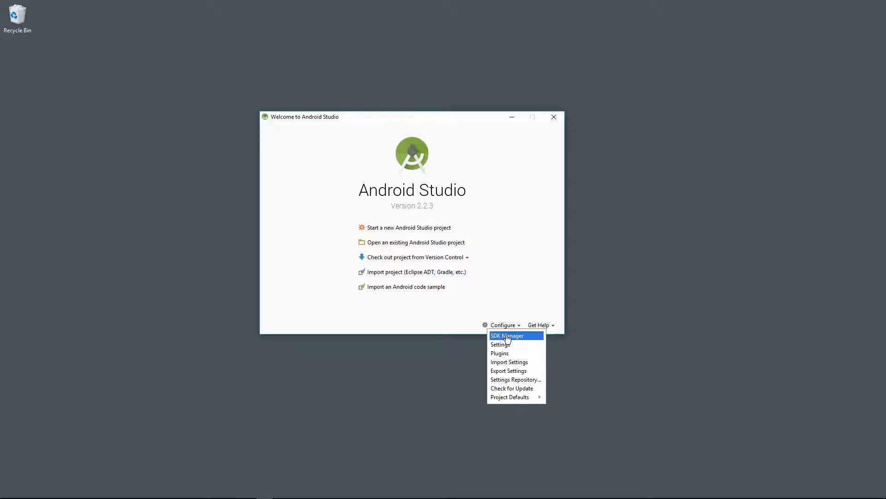
pyautogui.click(507, 344)
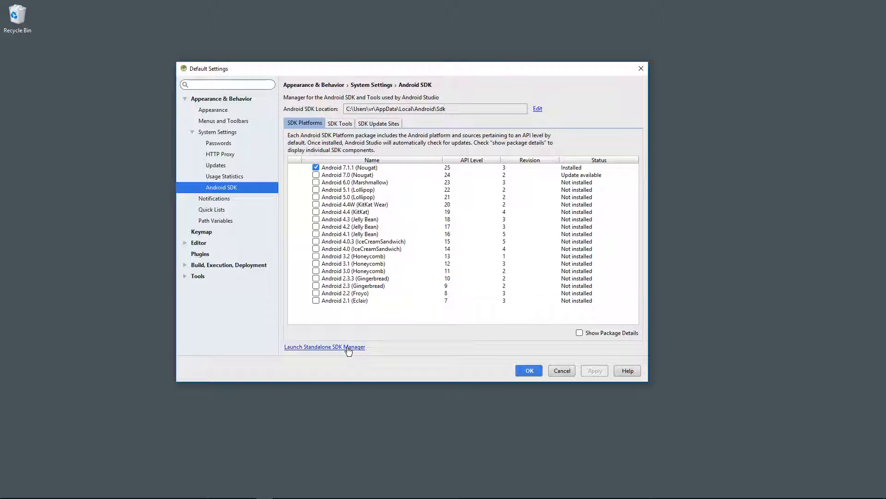
pyautogui.click(348, 347)
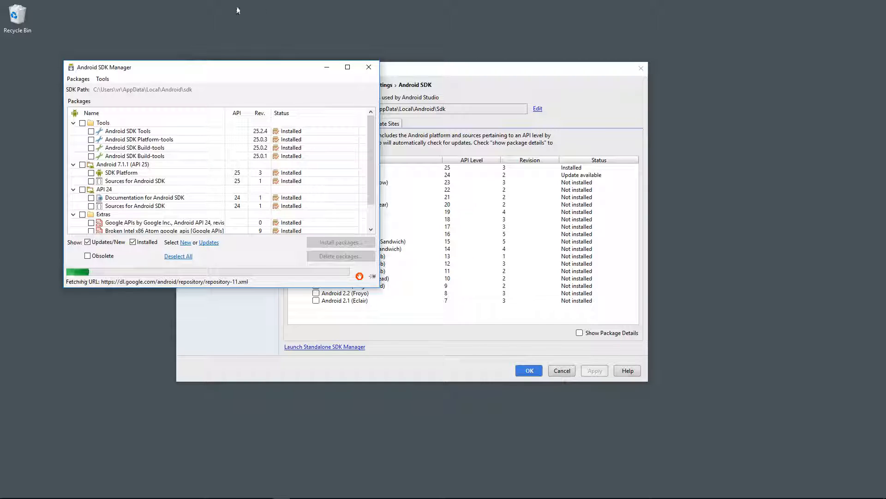
pyautogui.moveTo(251, 74); pyautogui.dragTo(430, 83)
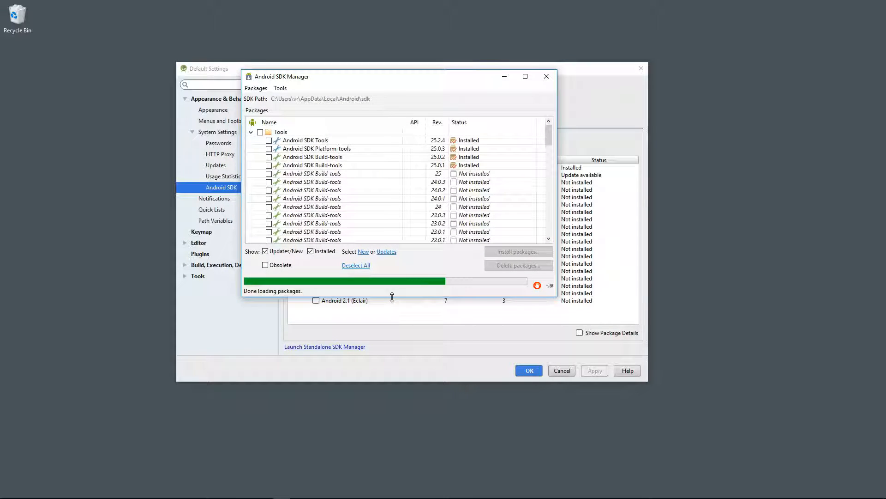
pyautogui.moveTo(391, 297); pyautogui.dragTo(390, 377)
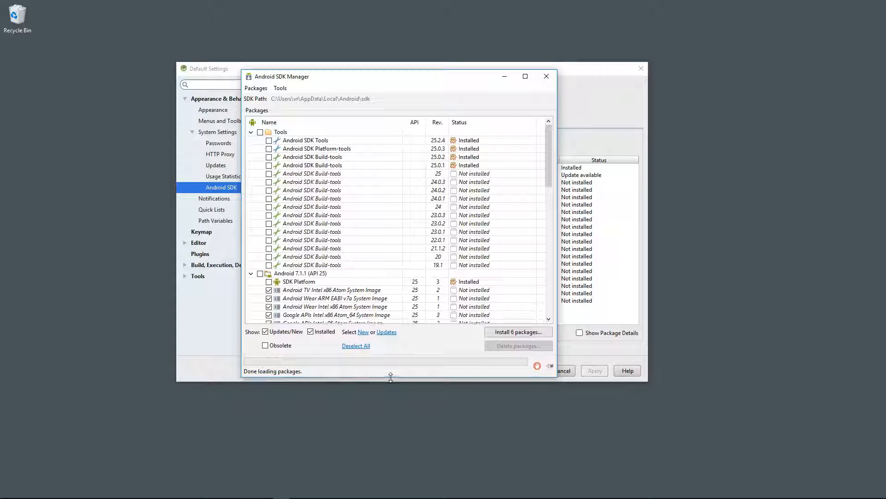
pyautogui.moveTo(413, 82); pyautogui.dragTo(416, 82)
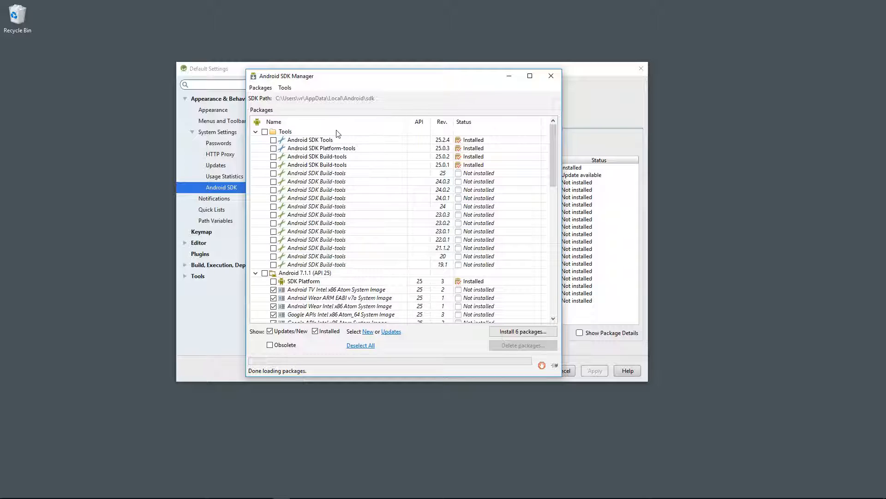
# Step: Deselect the five Android 7.1.1 (API 25) system images and collapse the Tools, Android 7.1.1 and Android 7.0 package groups
pyautogui.click(257, 132)
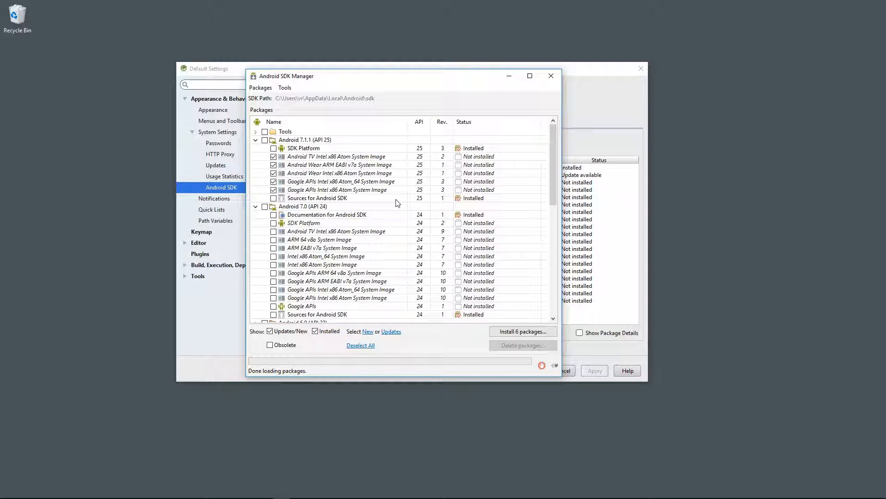
pyautogui.click(273, 156)
pyautogui.click(274, 165)
pyautogui.click(273, 173)
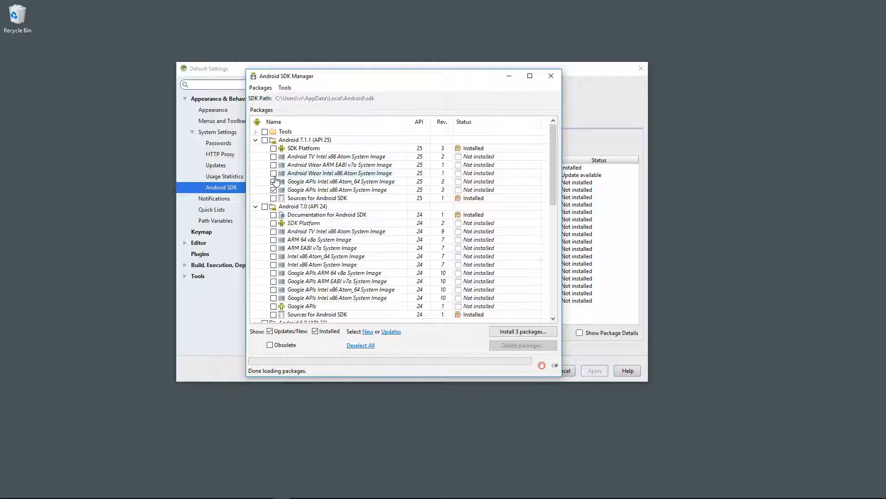
pyautogui.click(274, 182)
pyautogui.click(274, 190)
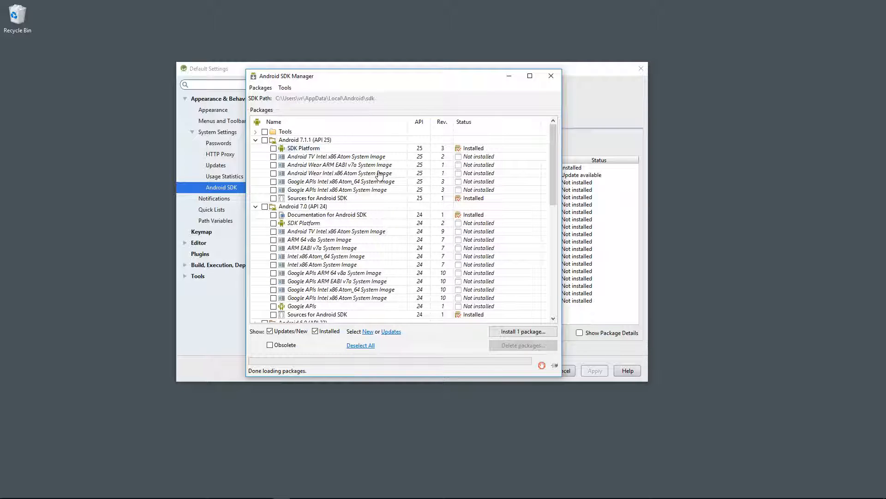
pyautogui.click(255, 140)
pyautogui.click(255, 148)
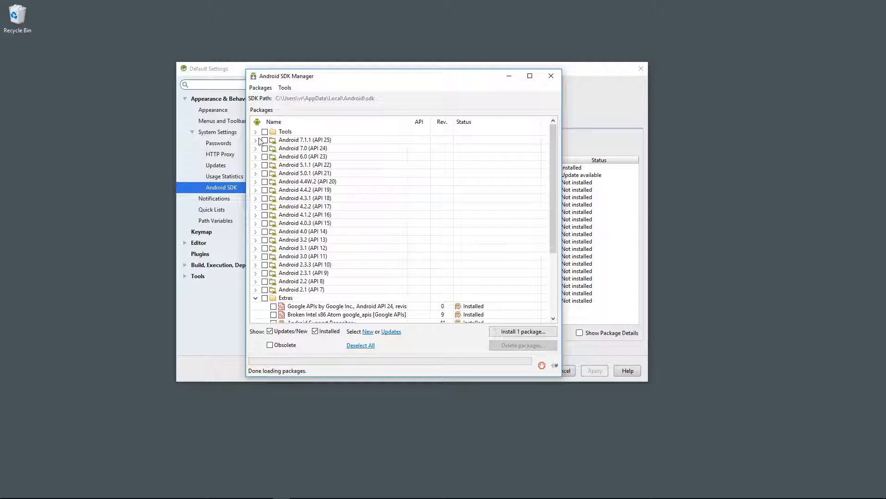
# Step: Select SDK Platform and Sources for Android SDK under Android 5.0.1 (API 21), and check the packages in the Android 7.0 and 7.1.1 groups
pyautogui.click(256, 173)
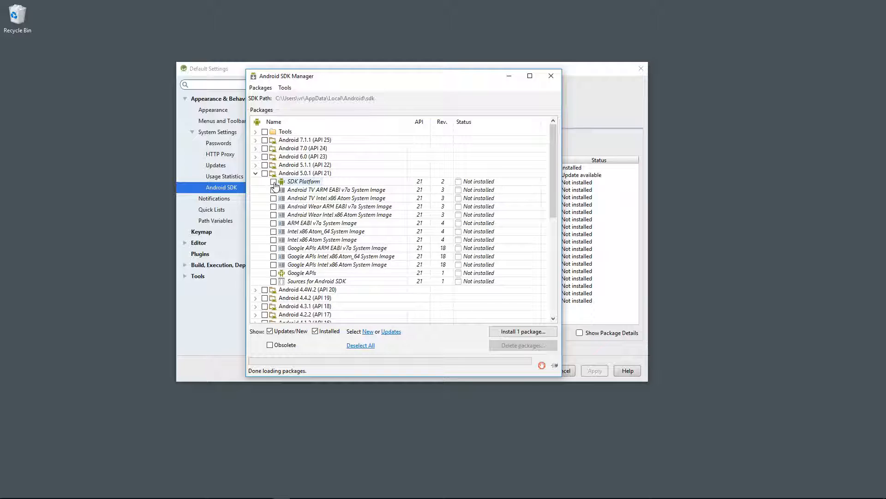
pyautogui.click(274, 183)
pyautogui.click(255, 148)
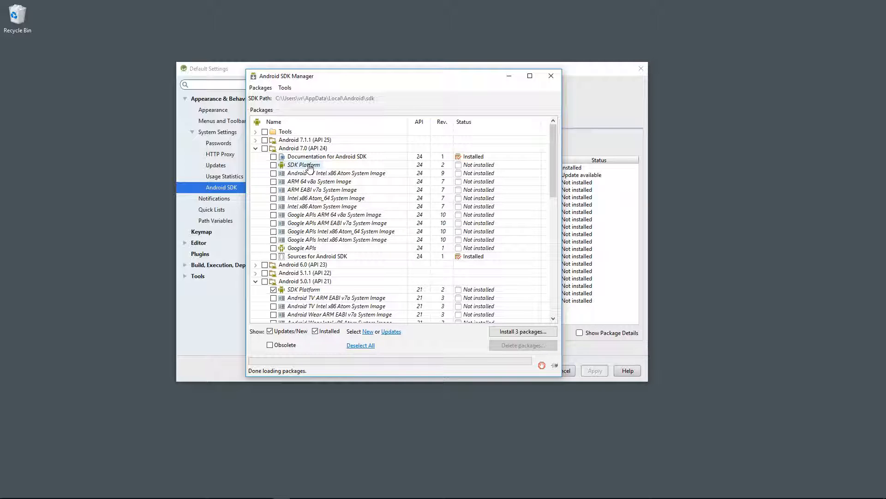
pyautogui.click(255, 140)
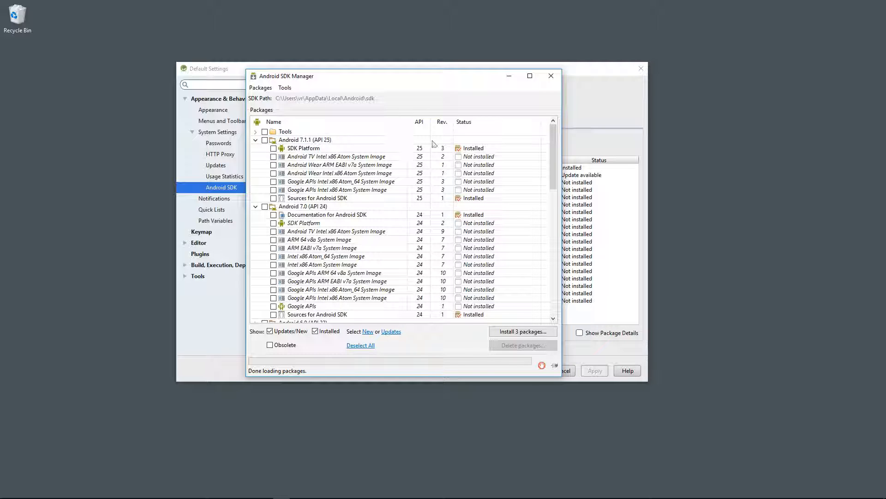
pyautogui.click(255, 140)
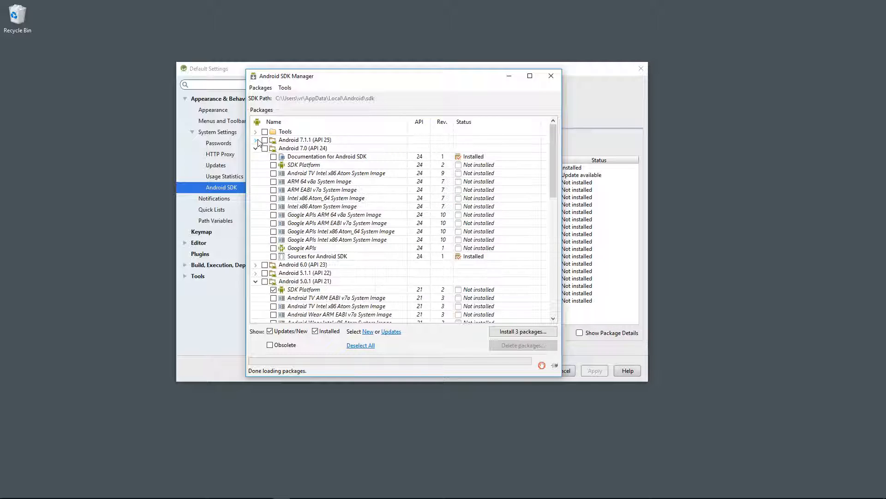
pyautogui.click(255, 148)
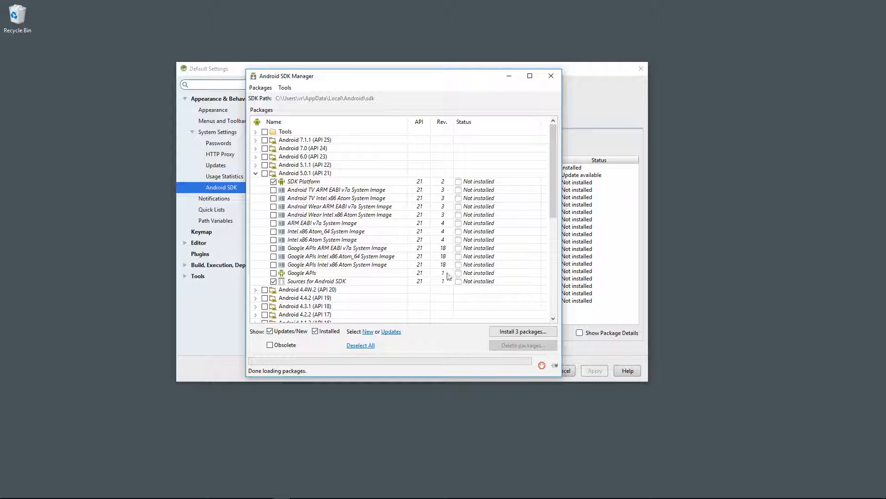
# Step: Check that Google USB Driver is selected under Extras, and install the selected packages after accepting the Android SDK License
pyautogui.scroll(-8, 438, 274)
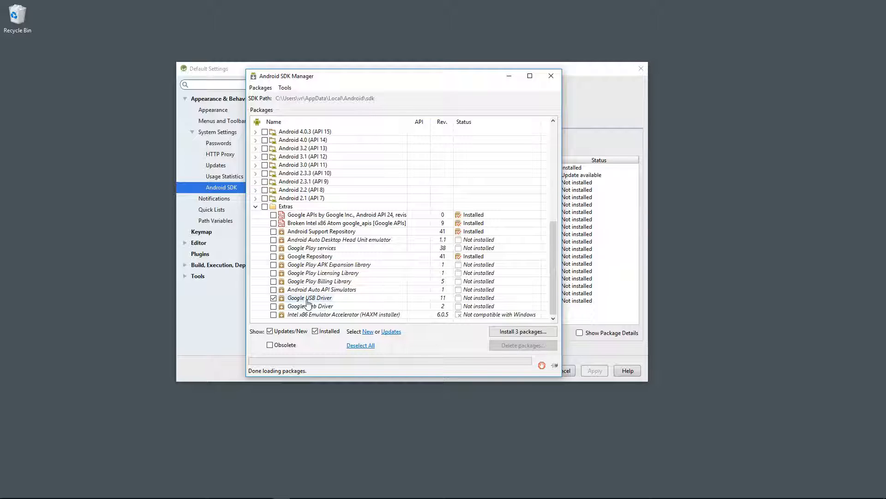
pyautogui.scroll(10, 254, 213)
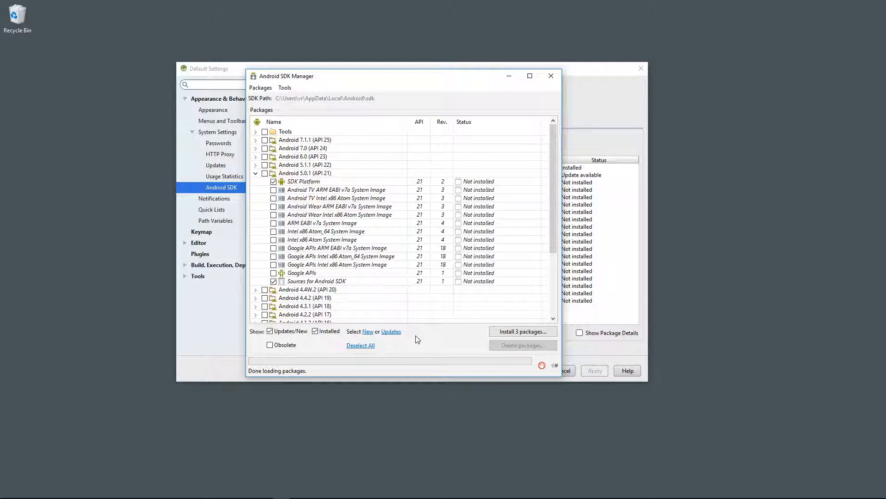
pyautogui.click(521, 332)
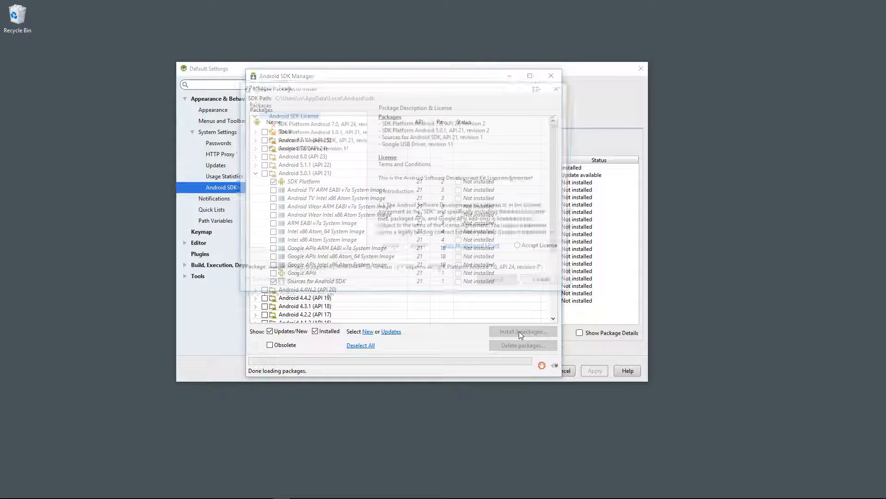
pyautogui.click(521, 247)
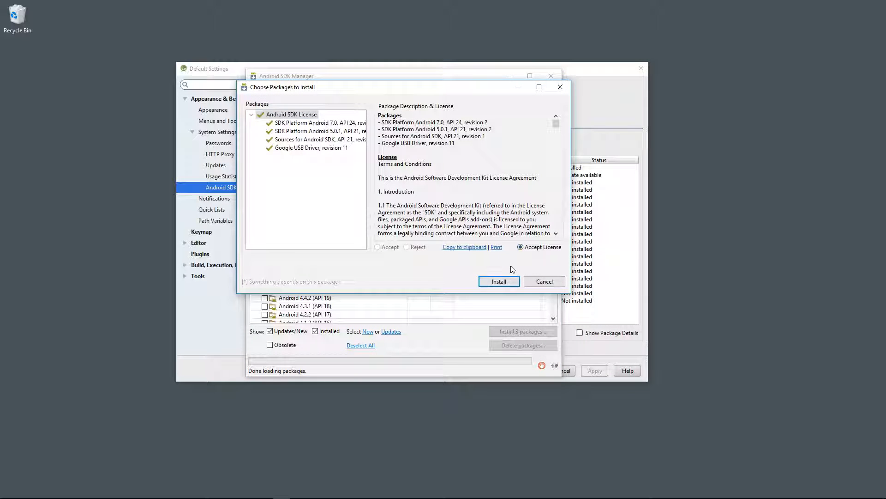
pyautogui.click(498, 282)
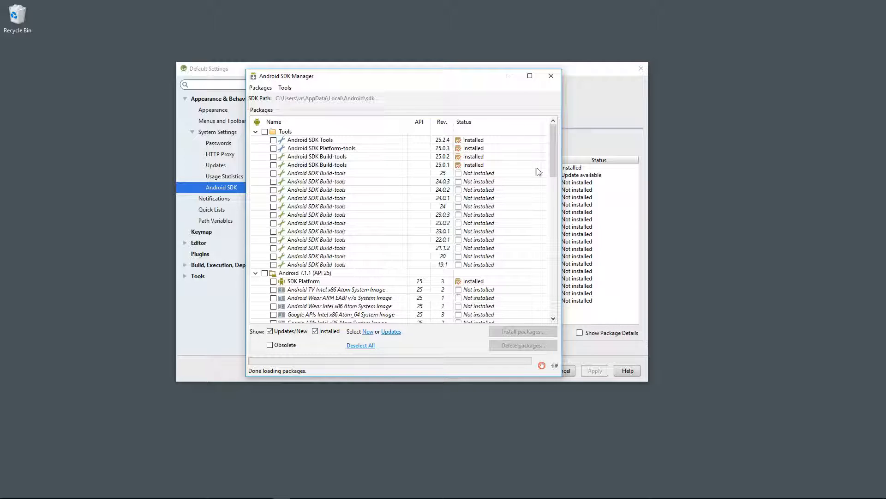
# Step: Collapse the Tools and Android 7.1.1 groups to check the API 21 package statuses, and close the Android SDK Manager
pyautogui.click(256, 132)
pyautogui.click(255, 140)
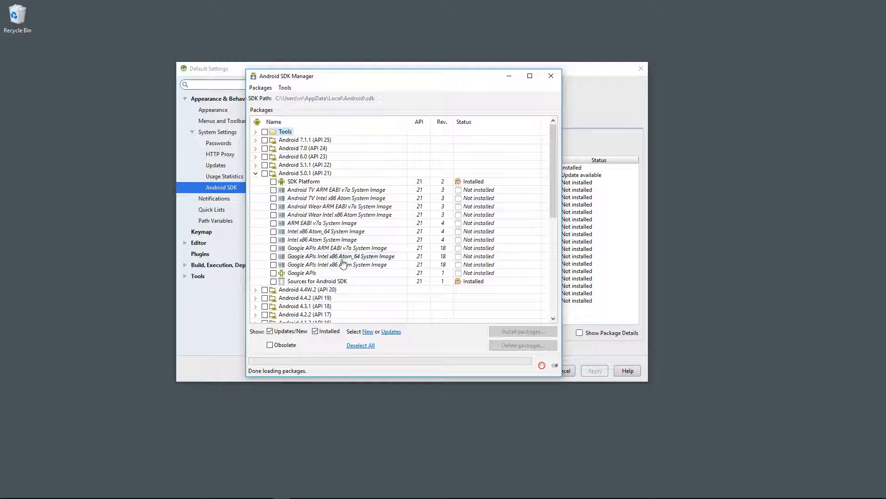
pyautogui.click(551, 76)
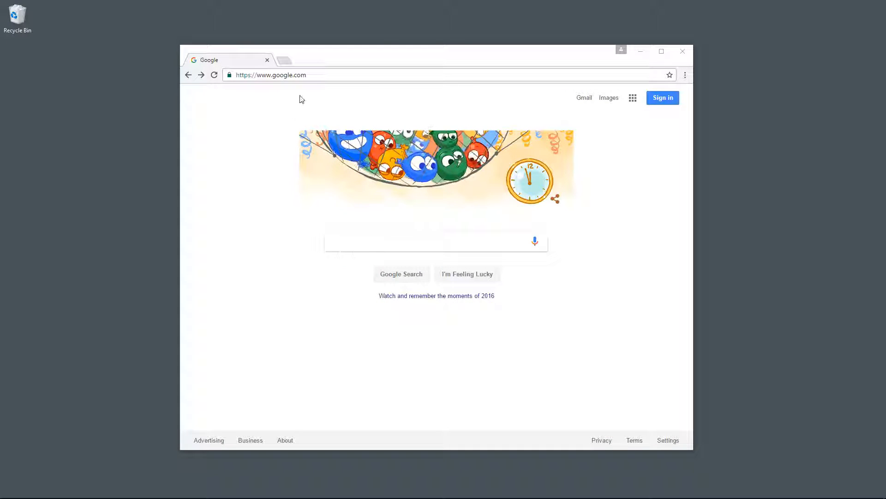
# Step: Switch to the Chrome browser and load the Oculus Developer Center at developer.oculus.com
pyautogui.click(321, 76)
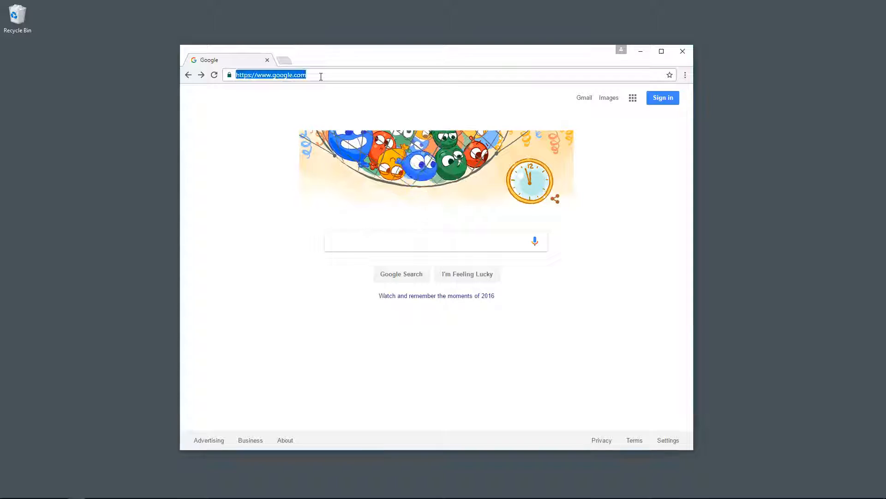
pyautogui.write('devel')
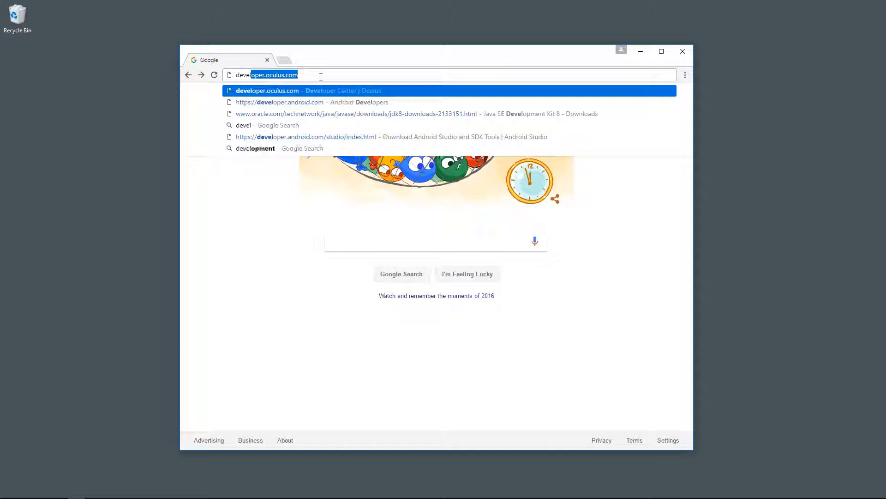
pyautogui.write('oper.oculus.com/')
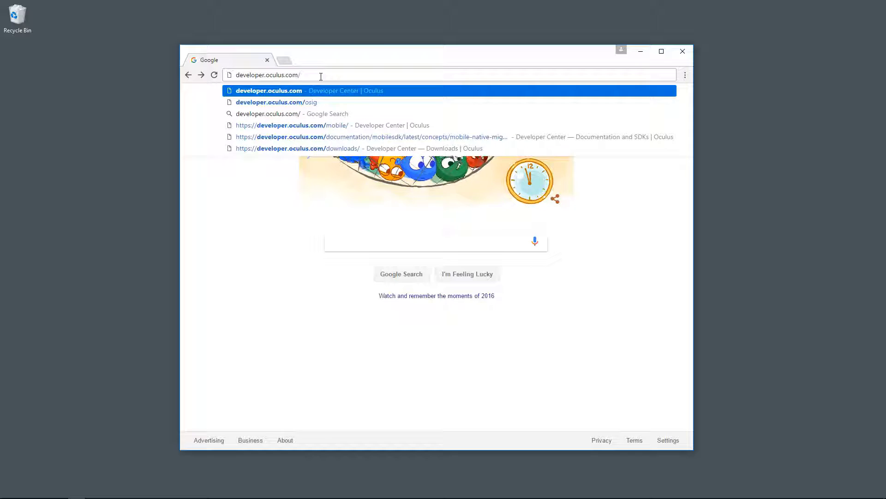
pyautogui.press('Return')
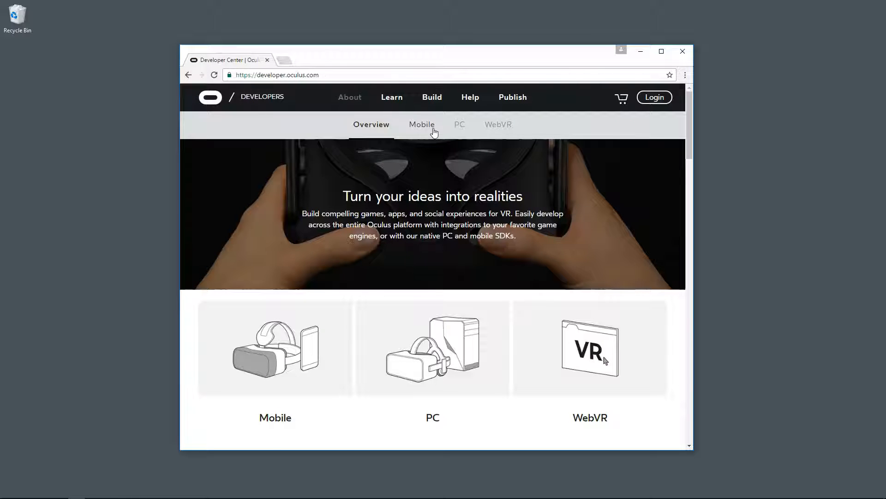
# Step: Go to the Developers Downloads page linked in the site's footer and filter its categories to Mobile
pyautogui.scroll(-8, 438, 143)
pyautogui.scroll(-15, 438, 144)
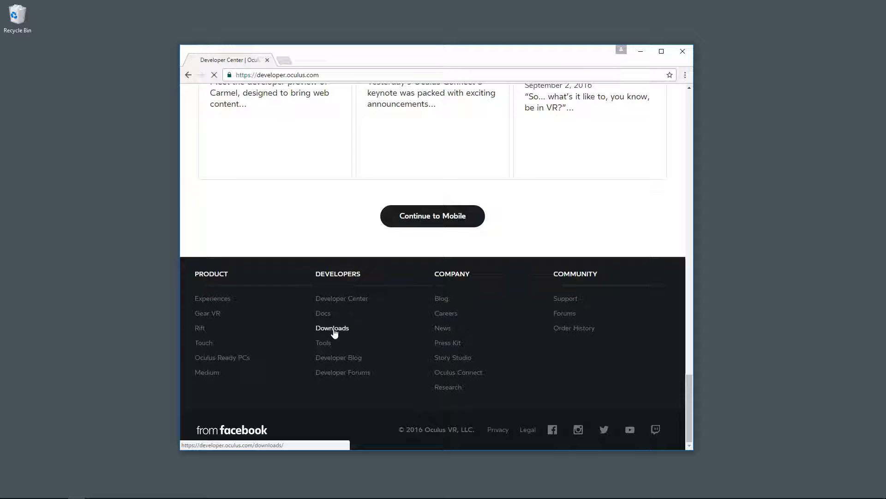
pyautogui.click(377, 241)
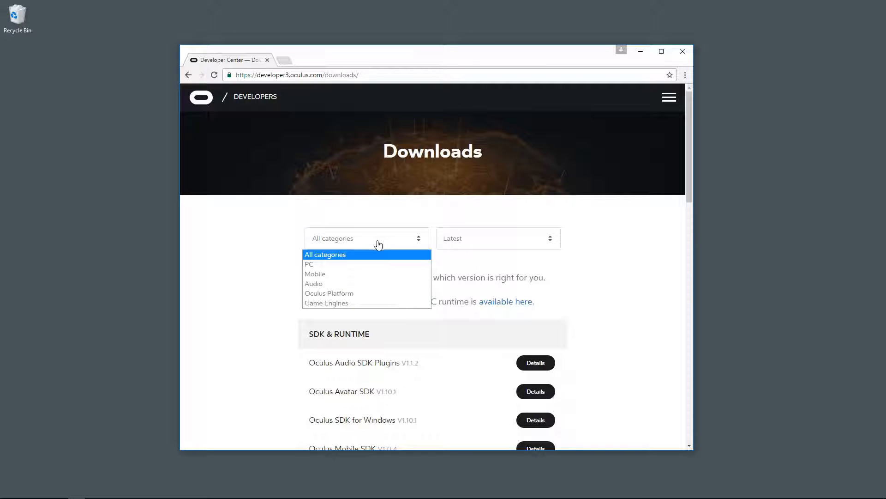
pyautogui.click(333, 275)
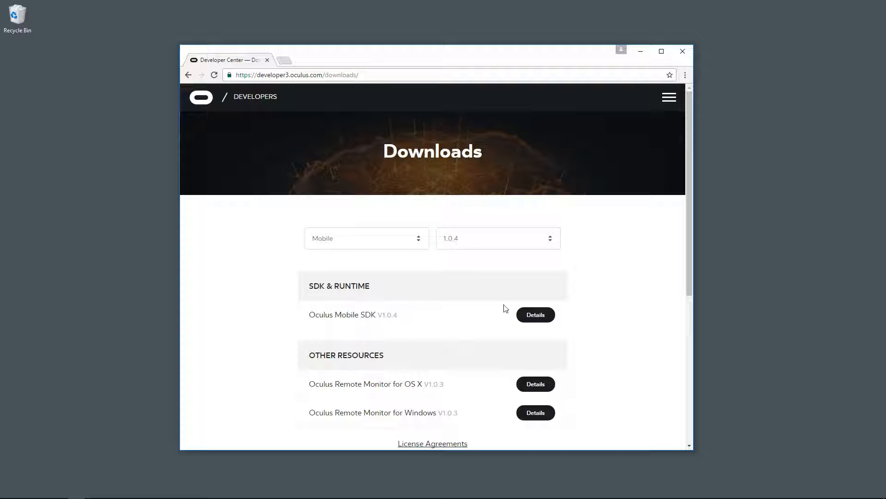
# Step: Open the details of Oculus Mobile SDK 1.0.4, agree to its license terms, and download it
pyautogui.click(536, 315)
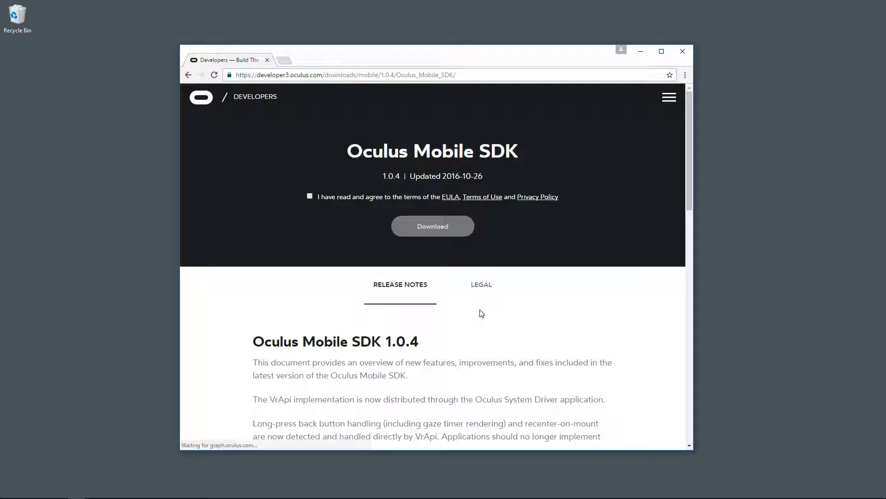
pyautogui.click(310, 197)
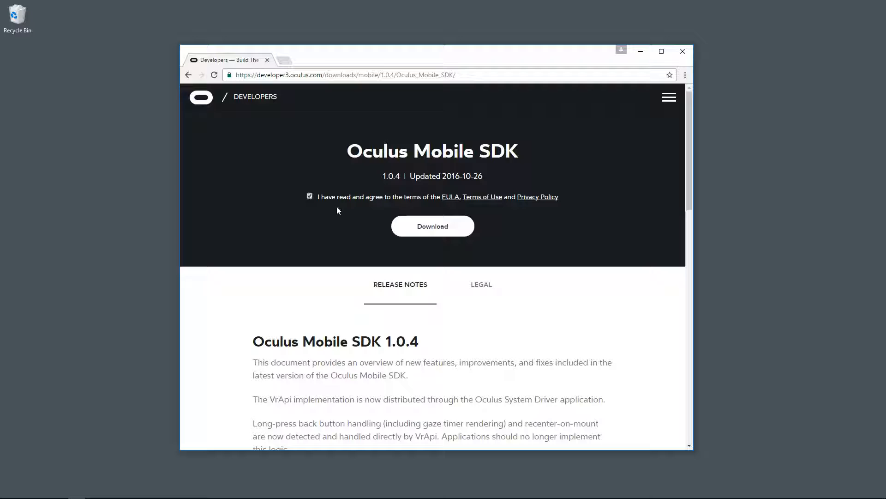
pyautogui.click(434, 227)
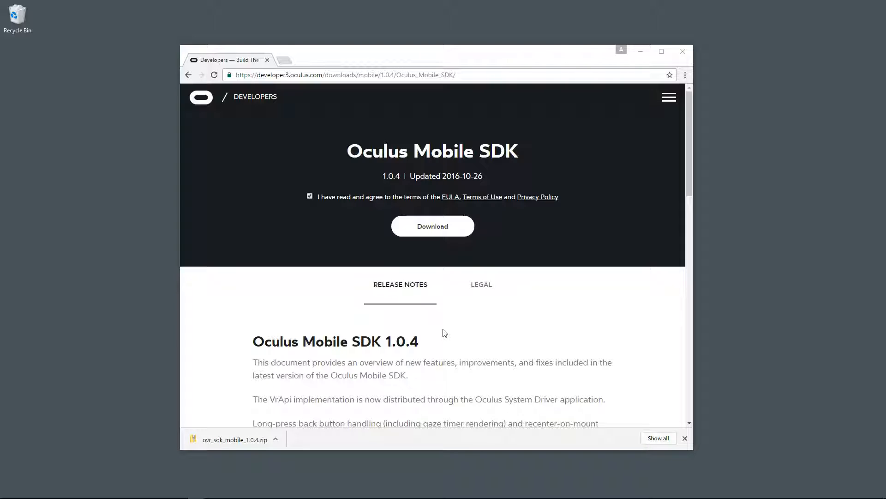
# Step: Show the downloaded ovr_sdk_mobile_1.0.4 archive in its folder and extract it to C:\Oculus\ovr_sdk_mobile_1.0.4
pyautogui.click(279, 441)
pyautogui.click(313, 411)
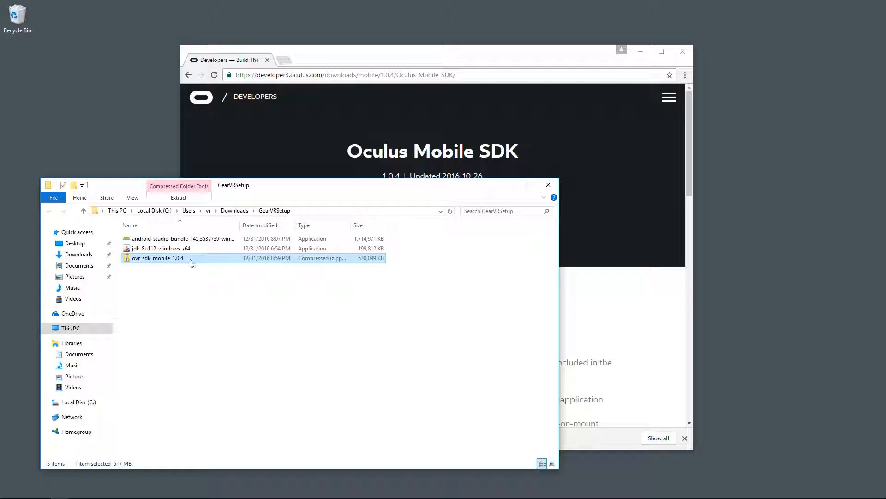
pyautogui.rightClick(176, 262)
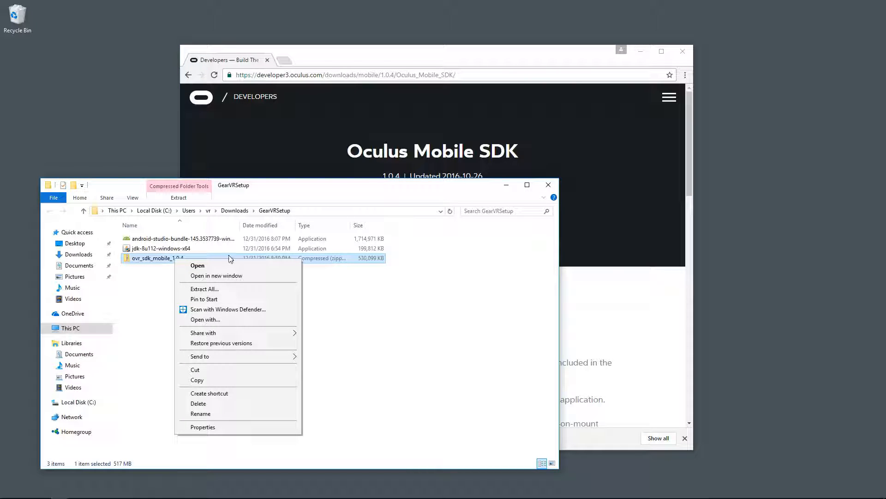
pyautogui.click(228, 288)
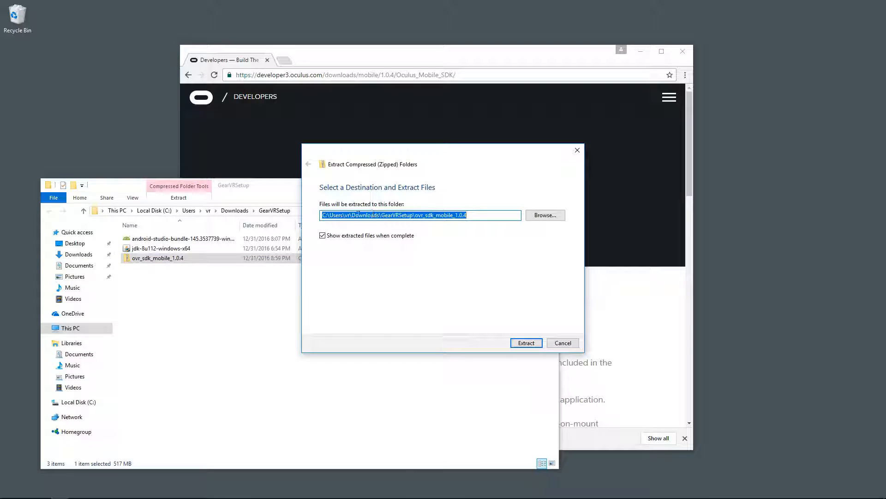
pyautogui.moveTo(332, 216); pyautogui.dragTo(405, 217)
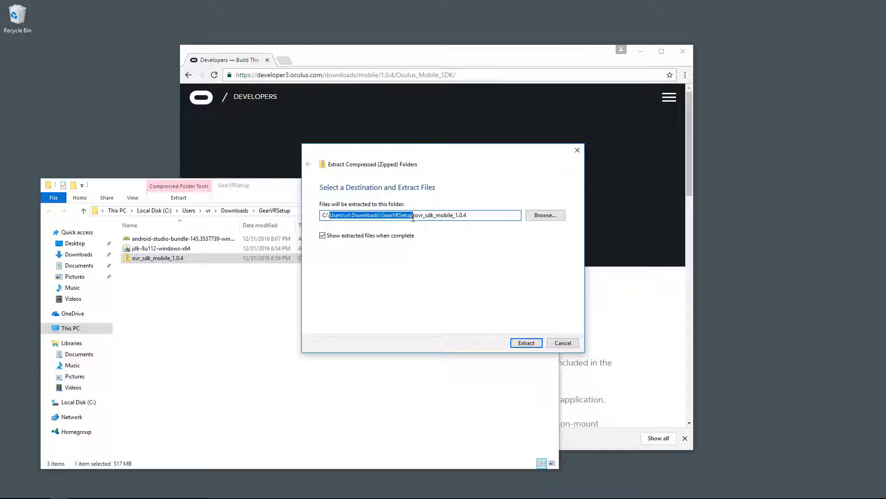
pyautogui.write('Ocu')
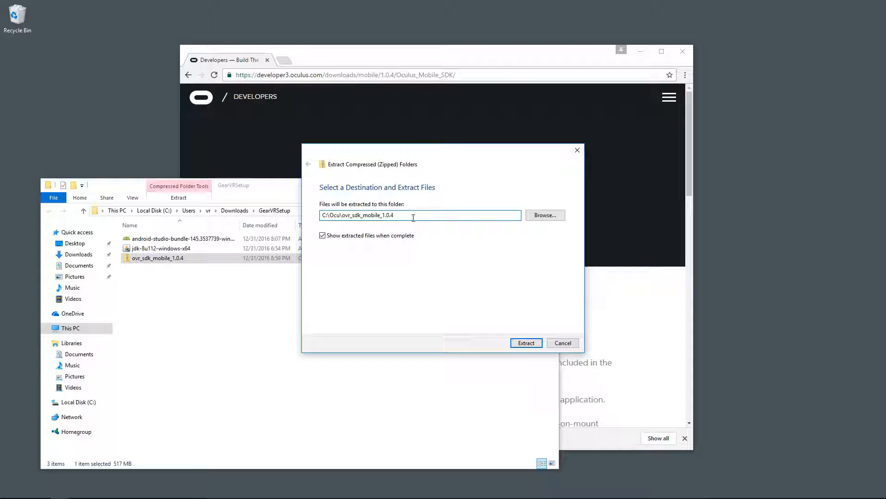
pyautogui.write('lus')
pyautogui.click(526, 343)
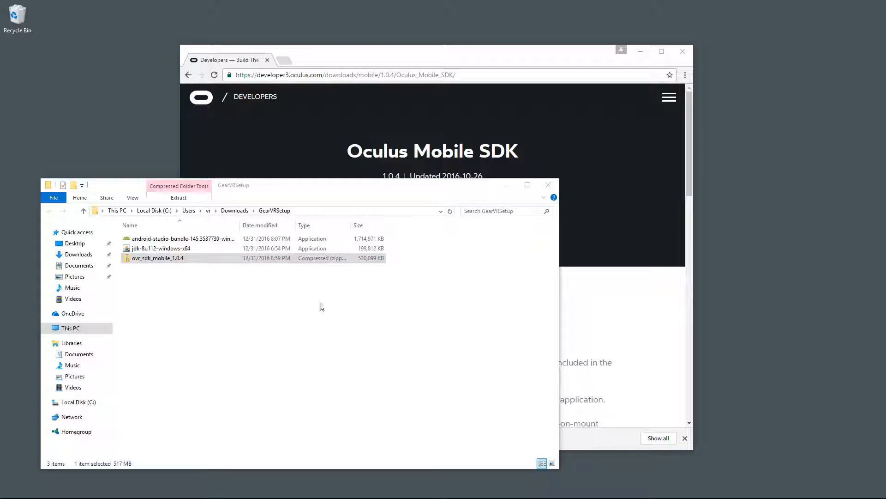
pyautogui.moveTo(288, 189); pyautogui.dragTo(423, 136)
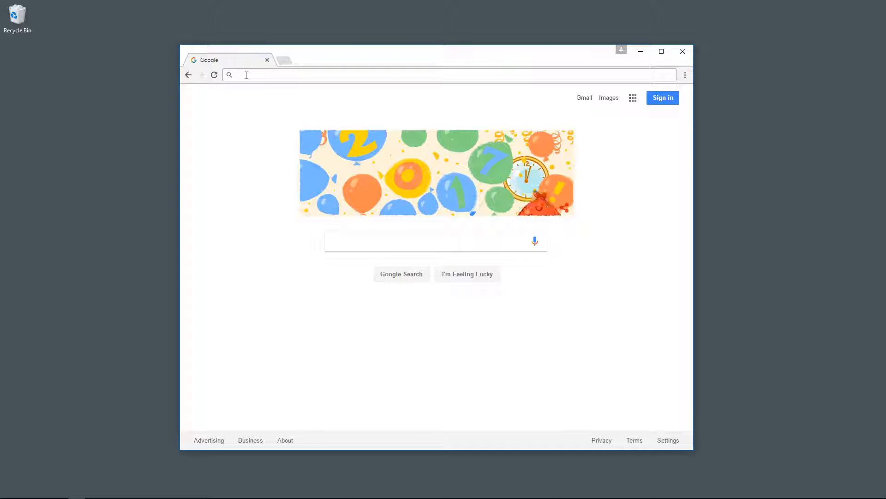
# Step: Load developer.oculus.com and go to the developer forums through the site's Help section
pyautogui.write('developer')
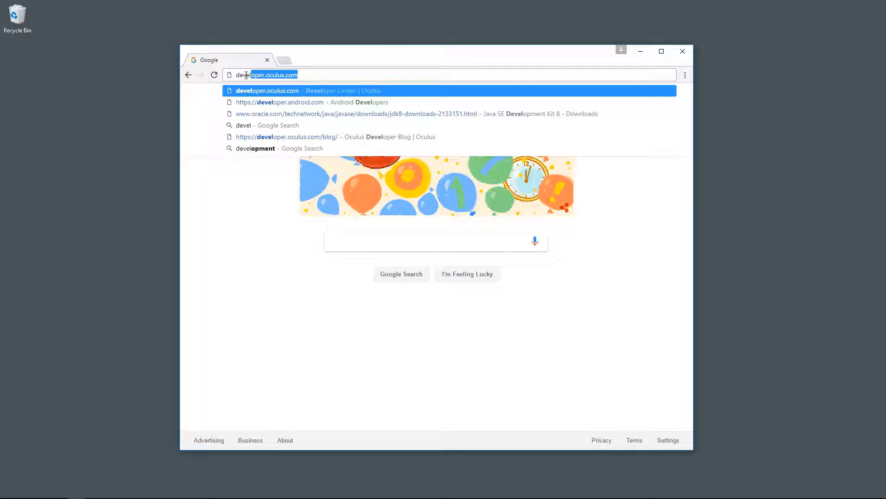
pyautogui.write('.oculus.com/')
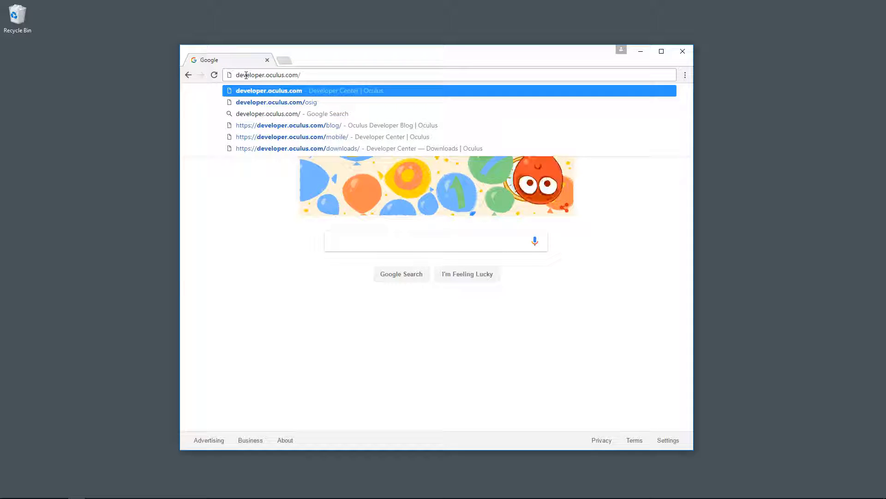
pyautogui.press('Return')
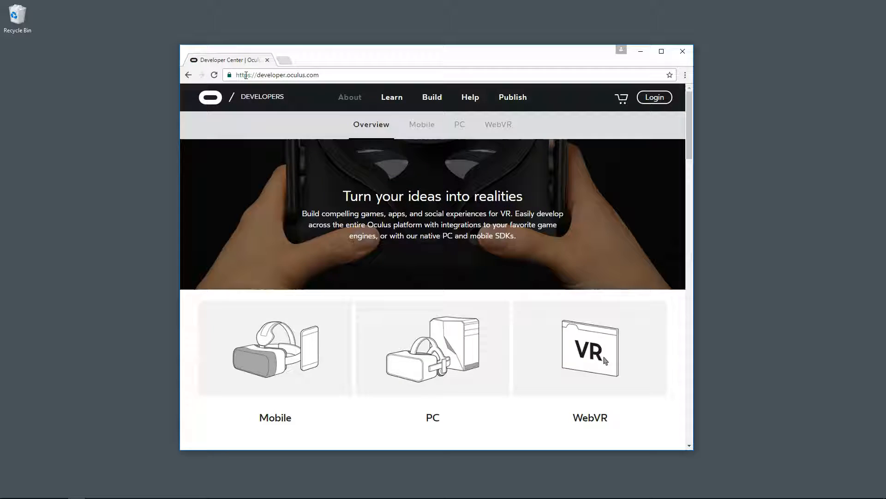
pyautogui.click(479, 96)
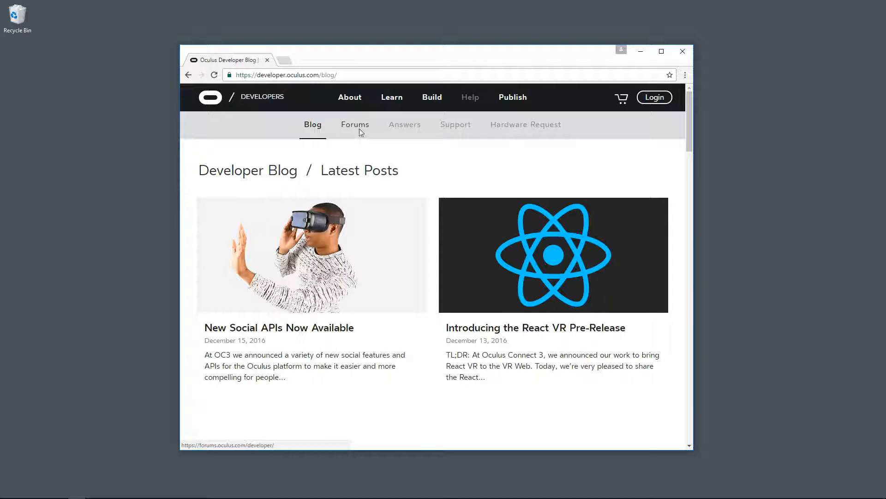
pyautogui.click(359, 128)
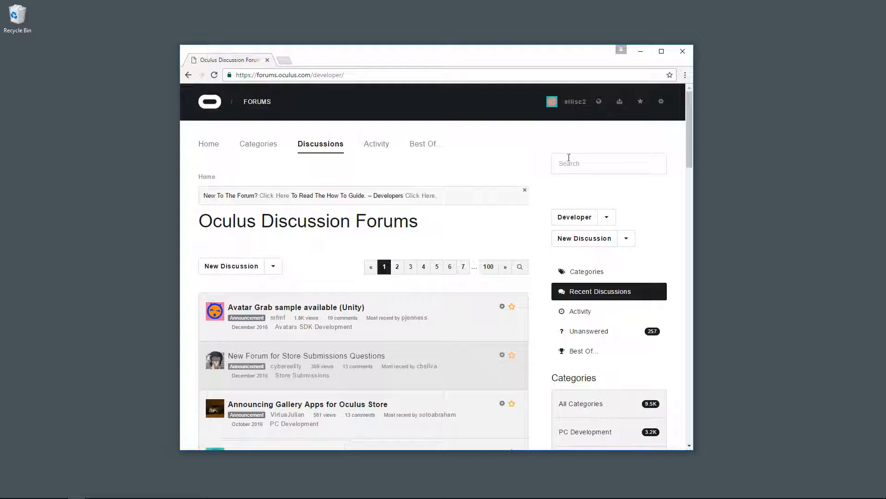
# Step: Search the forums for "recommended version" and open the discussion "Recommended Unity Versions For Development"
pyautogui.click(569, 157)
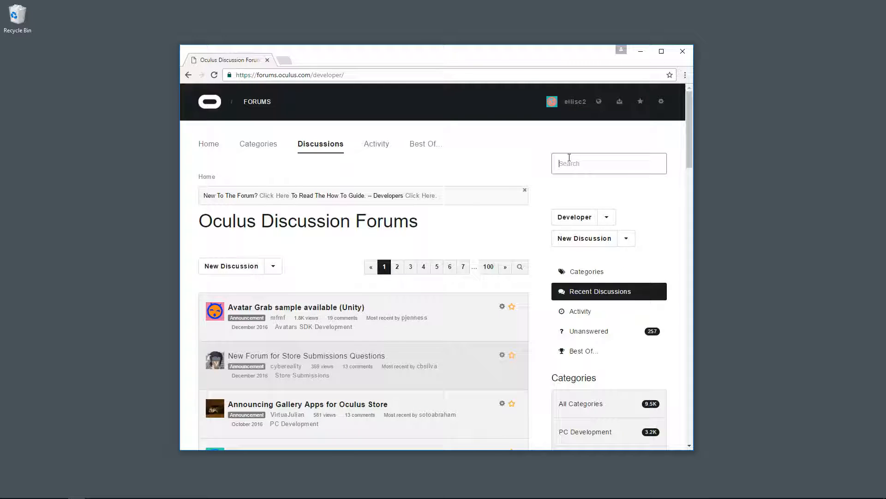
pyautogui.write('re')
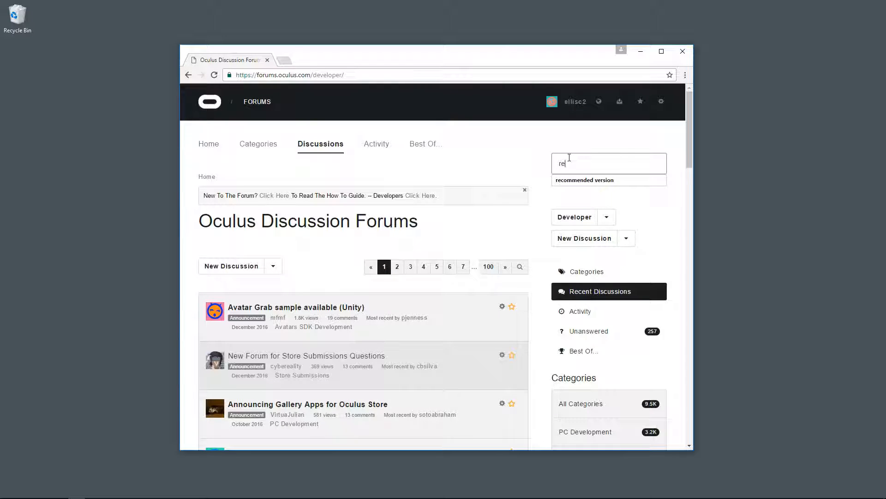
pyautogui.press('Down')
pyautogui.press('Return')
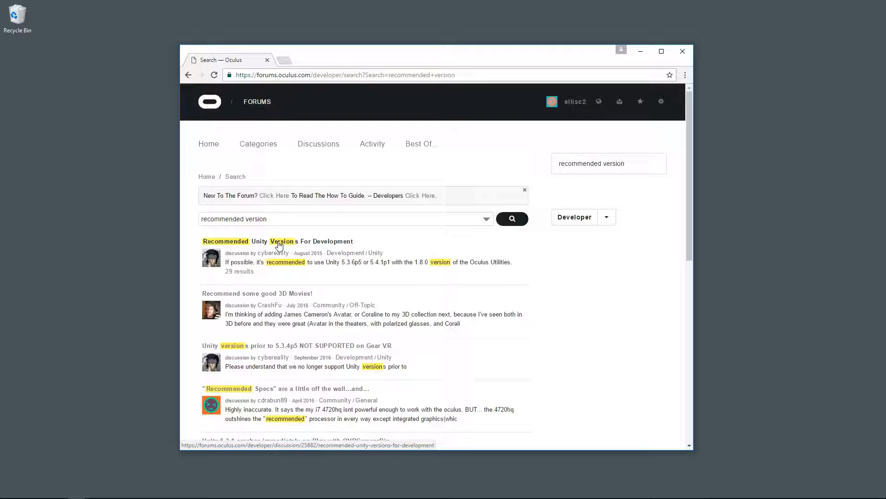
pyautogui.click(279, 242)
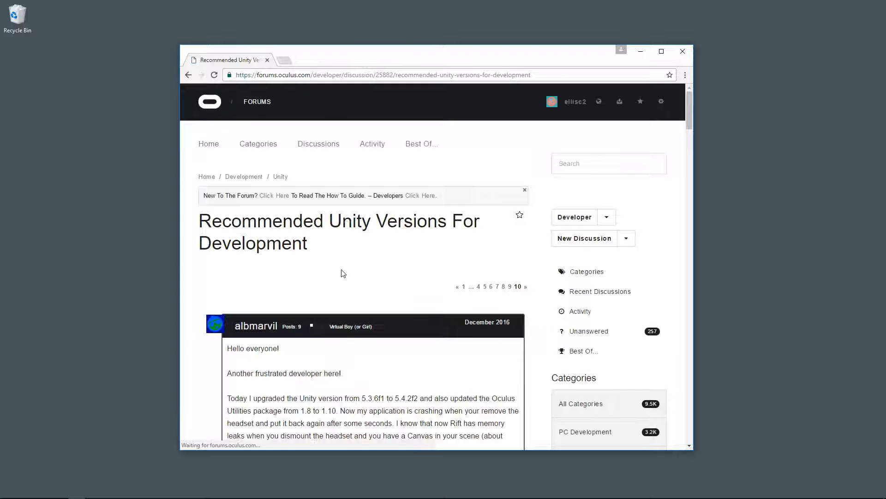
# Step: Go to page 1 of the discussion and highlight the version 5.4.1p1 in the Unity 5 recommendation
pyautogui.click(463, 286)
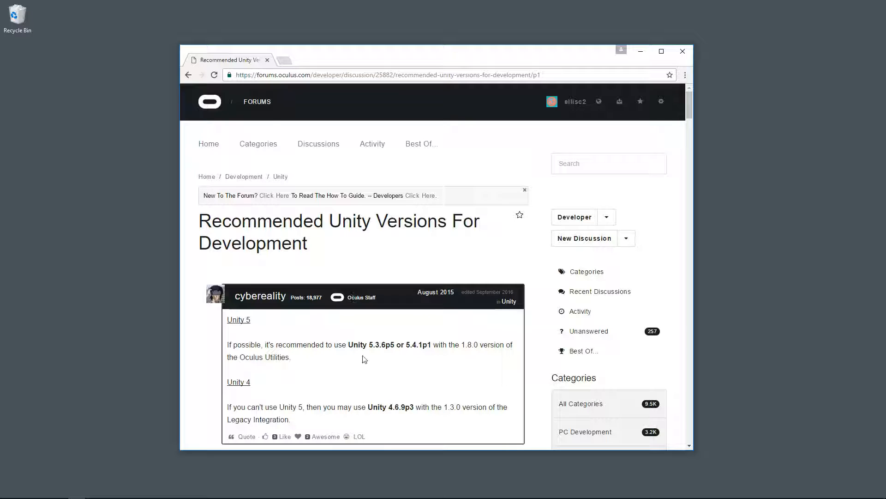
pyautogui.scroll(-1, 365, 359)
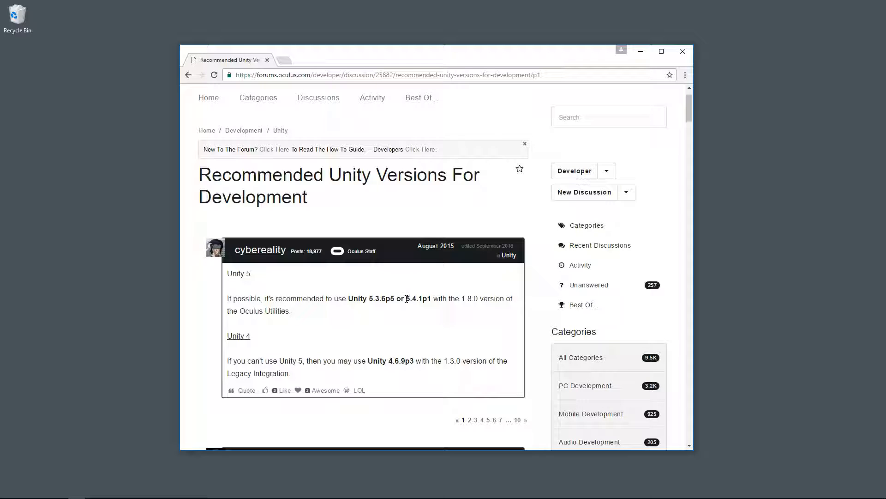
pyautogui.moveTo(406, 299); pyautogui.dragTo(429, 298)
# Step: Go to page 10 of the discussion and read through the most recent posts about Unity version issues
pyautogui.click(518, 420)
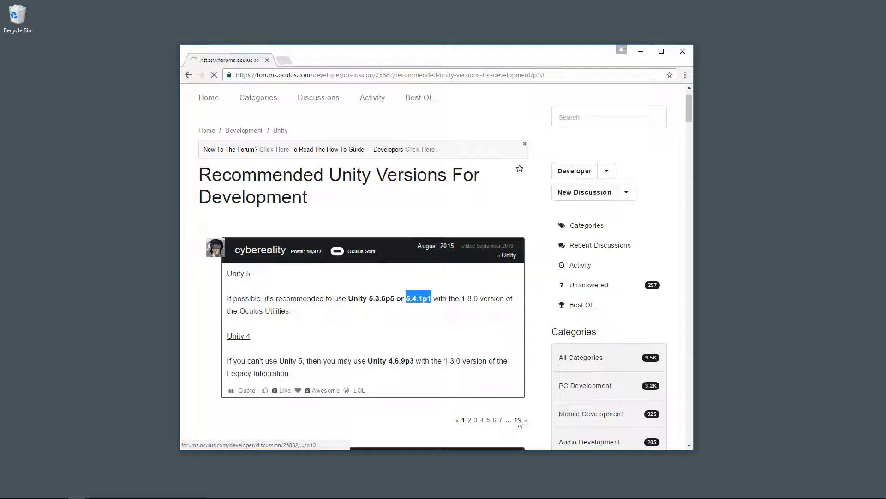
pyautogui.scroll(-2, 447, 361)
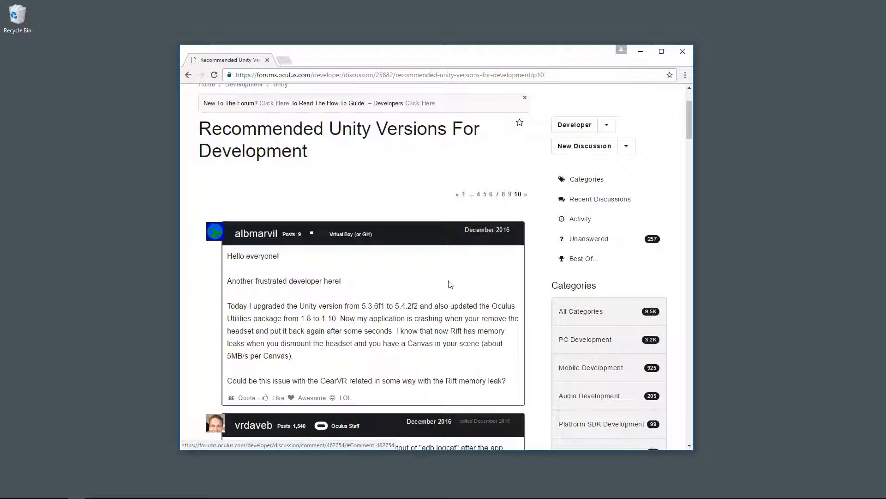
pyautogui.scroll(-9, 415, 302)
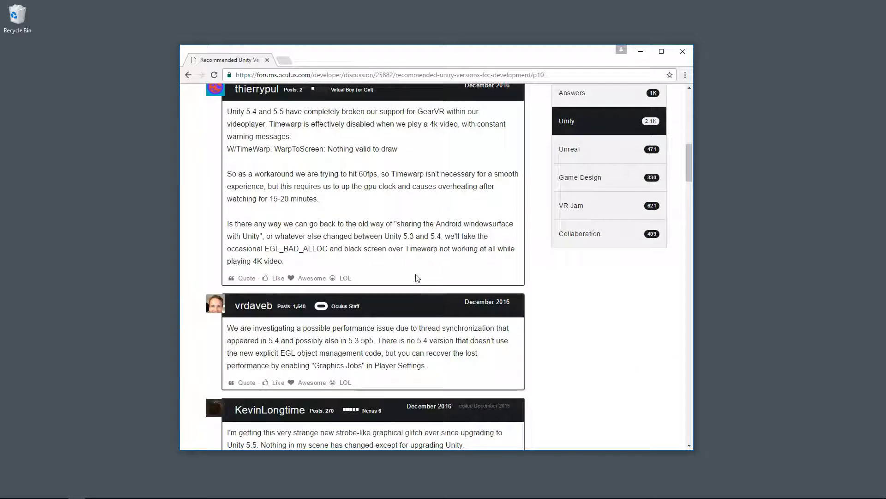
pyautogui.scroll(-2, 417, 277)
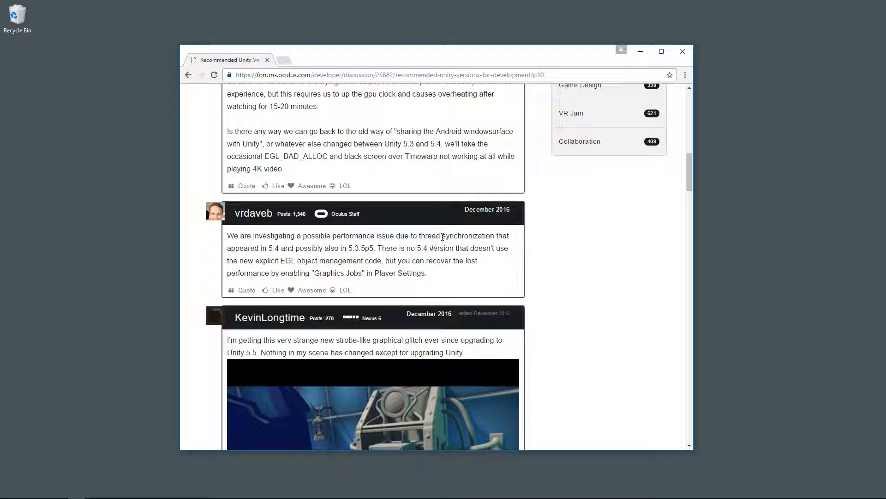
pyautogui.scroll(-9, 418, 245)
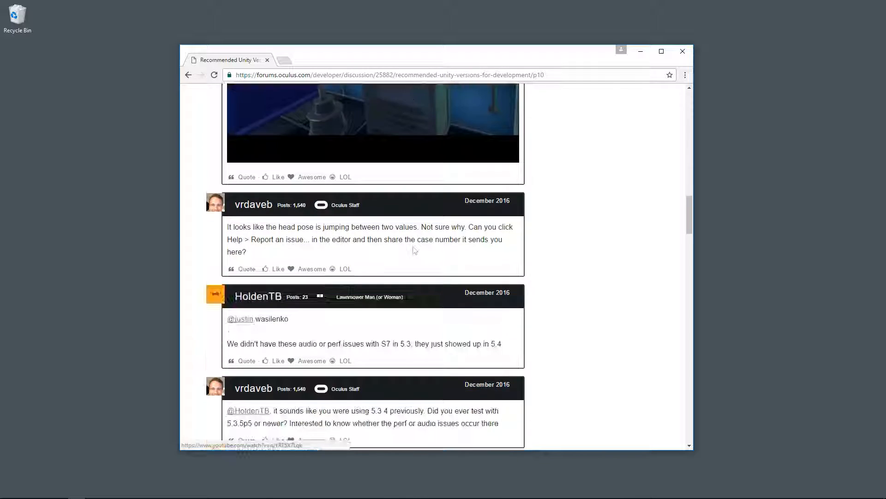
pyautogui.scroll(-11, 415, 250)
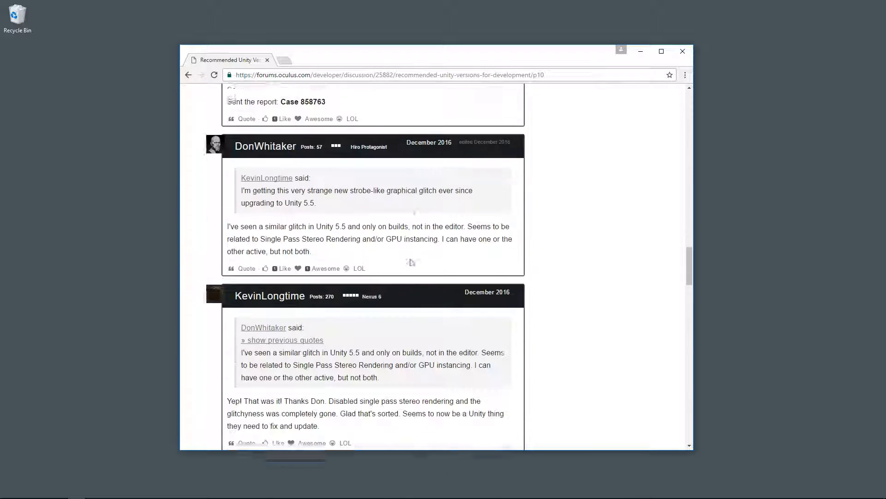
pyautogui.scroll(-8, 411, 261)
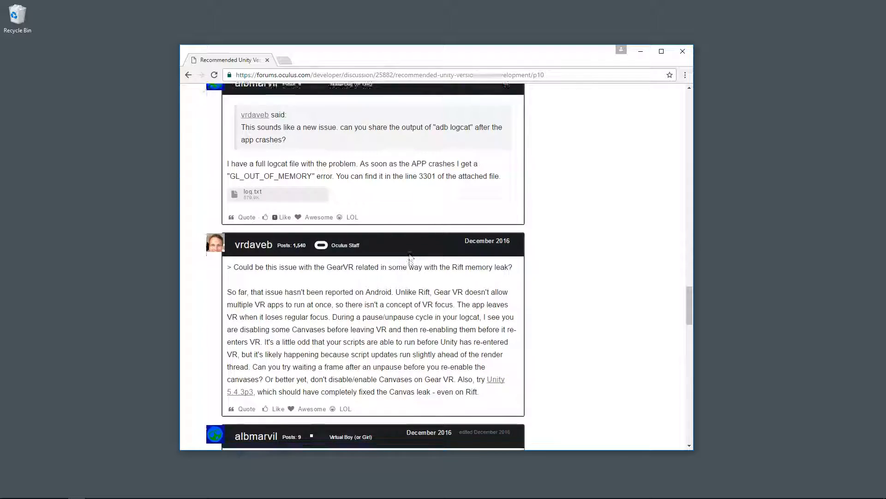
# Step: Load unity3d.com, go to the Get Unity plans, and open the download page of the free Personal plan
pyautogui.click(311, 75)
pyautogui.write('unity')
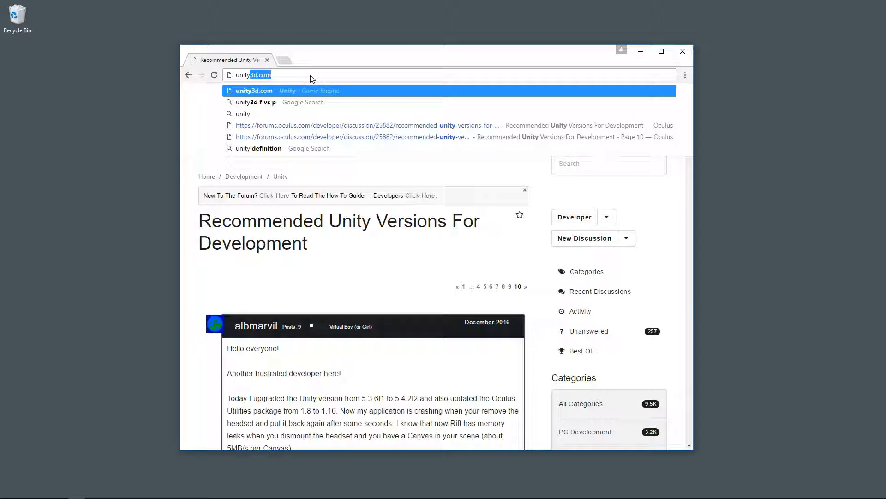
pyautogui.press('Return')
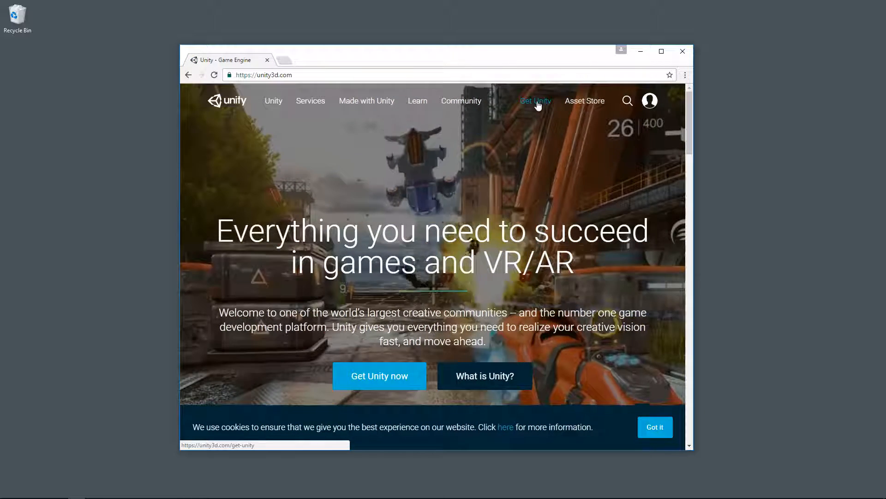
pyautogui.click(538, 102)
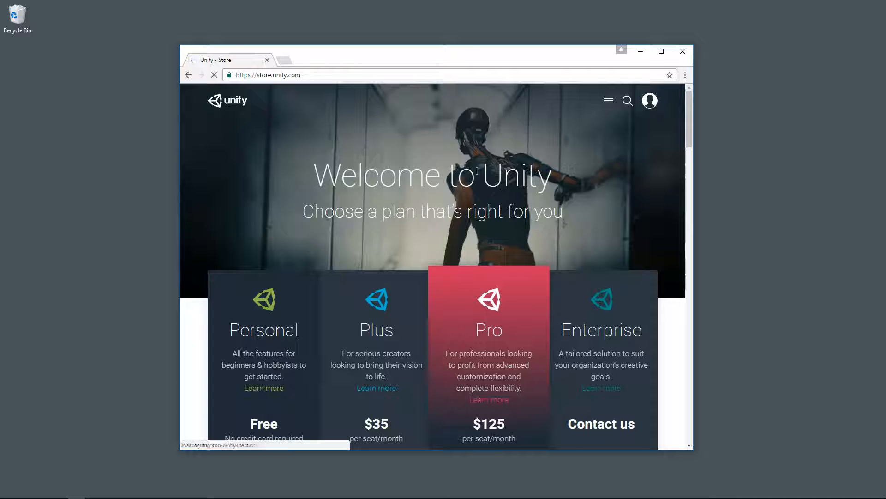
pyautogui.scroll(-3, 461, 175)
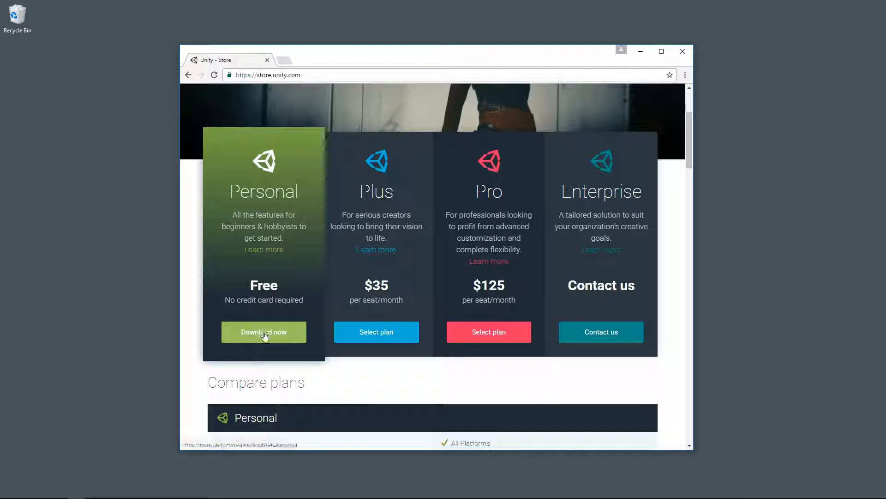
pyautogui.click(264, 332)
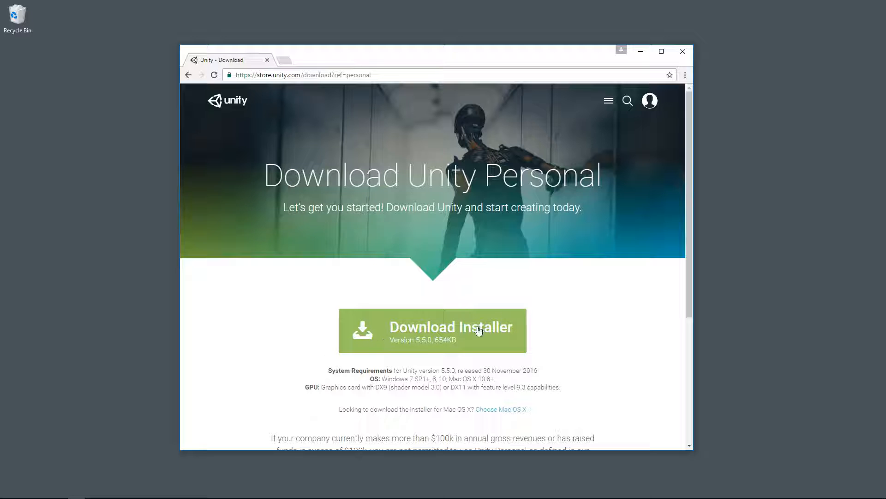
# Step: Open the archive of older Unity versions and download the Windows Unity Installer for Unity 5.4.1
pyautogui.scroll(-1, 445, 338)
pyautogui.scroll(-4, 445, 338)
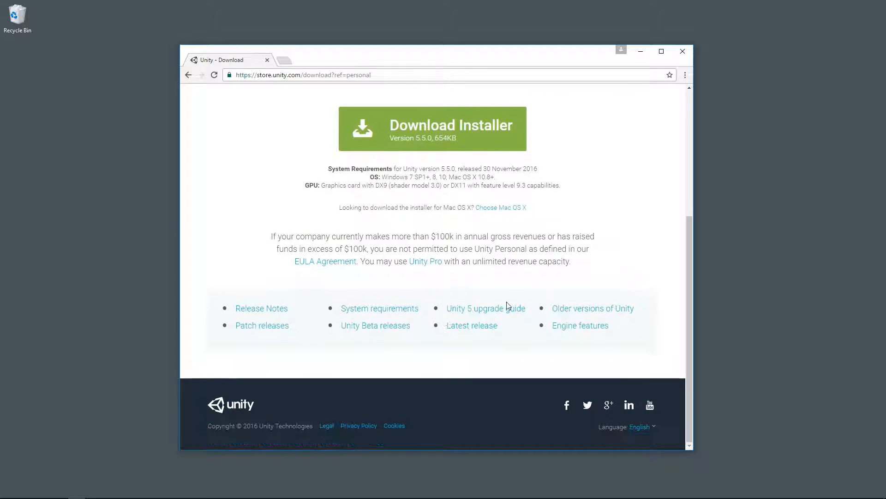
pyautogui.click(584, 312)
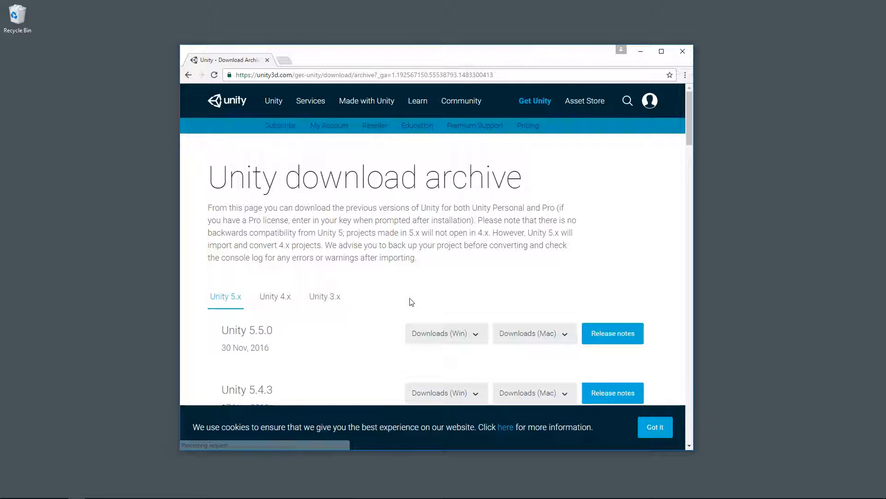
pyautogui.scroll(-4, 408, 302)
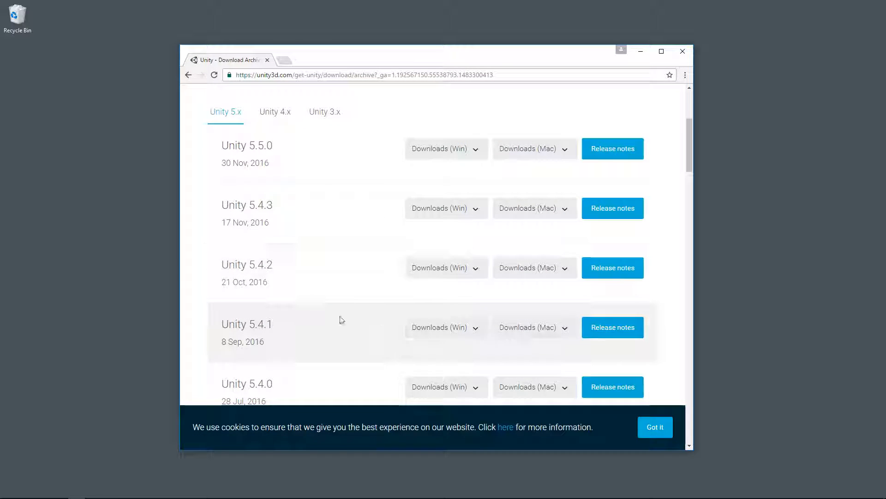
pyautogui.click(456, 330)
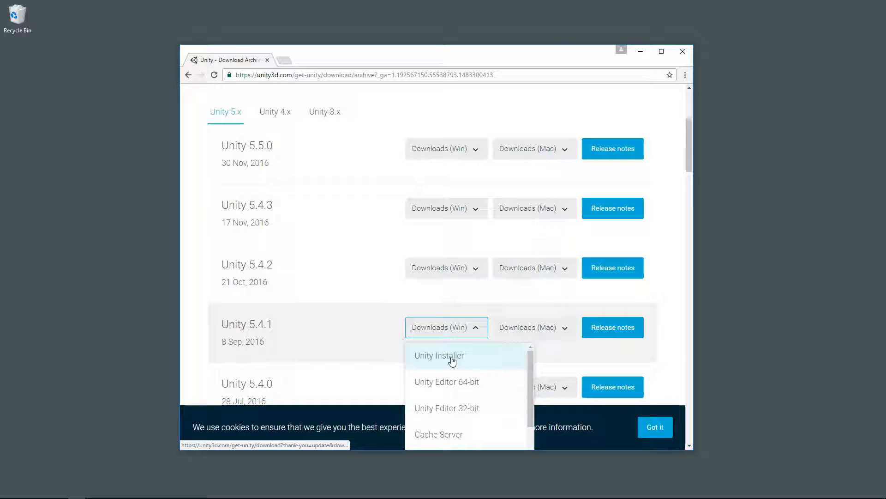
pyautogui.click(448, 358)
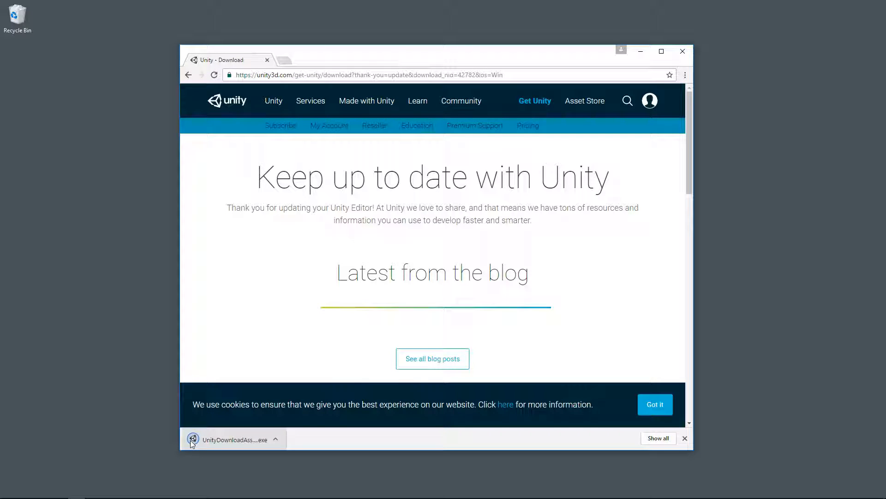
# Step: Show the downloaded UnityDownloadAssistant-5.4.1f1 in its folder and run it as administrator
pyautogui.click(276, 438)
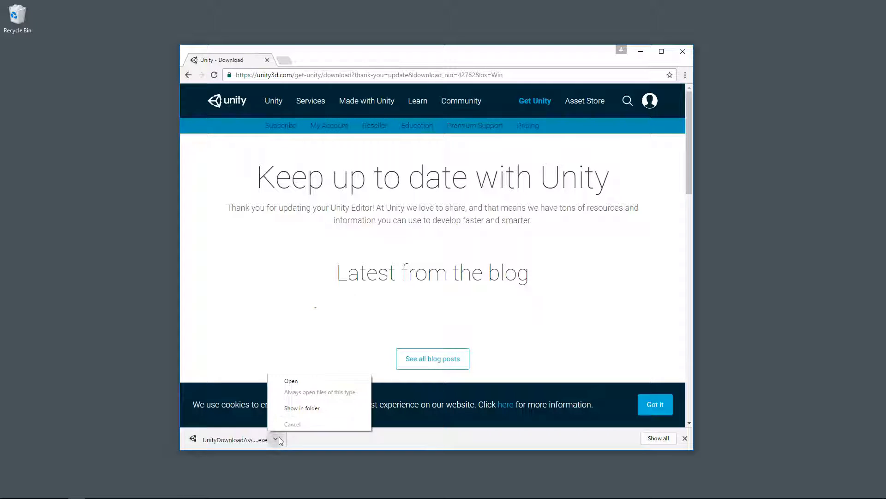
pyautogui.click(298, 408)
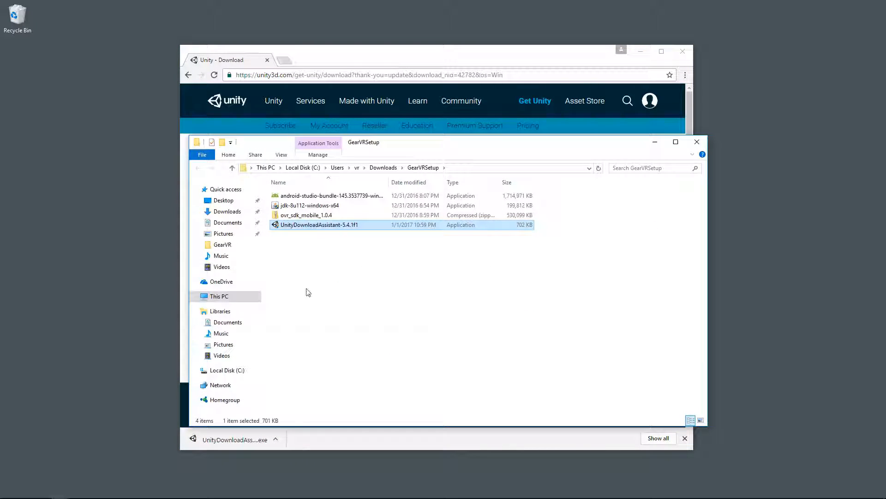
pyautogui.rightClick(315, 227)
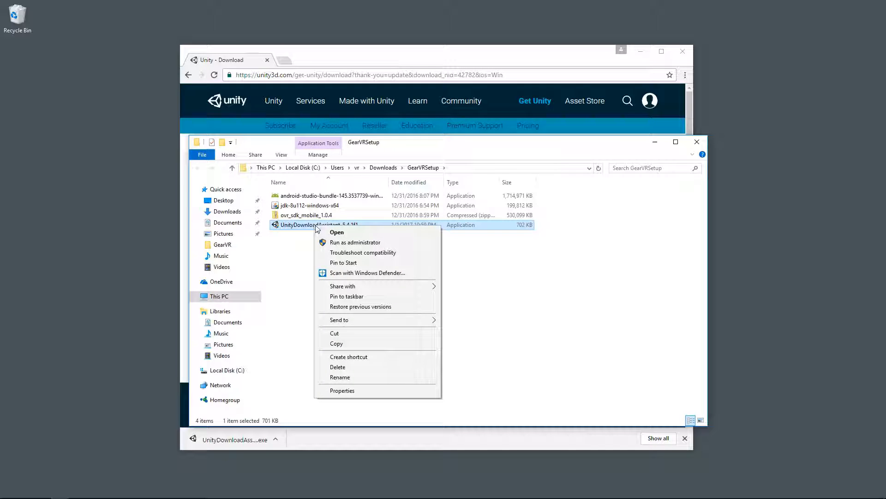
pyautogui.click(355, 243)
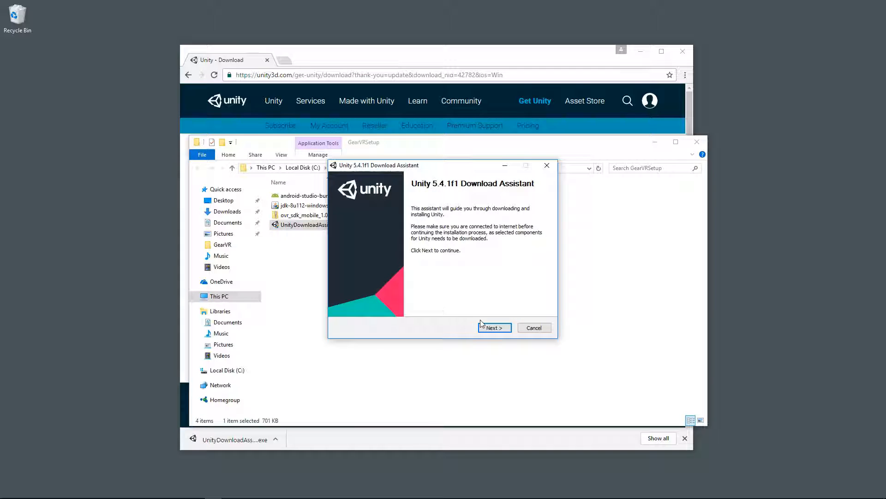
# Step: Accept the Unity license terms, keep the 64 bit architecture, and continue to the component selection
pyautogui.click(492, 328)
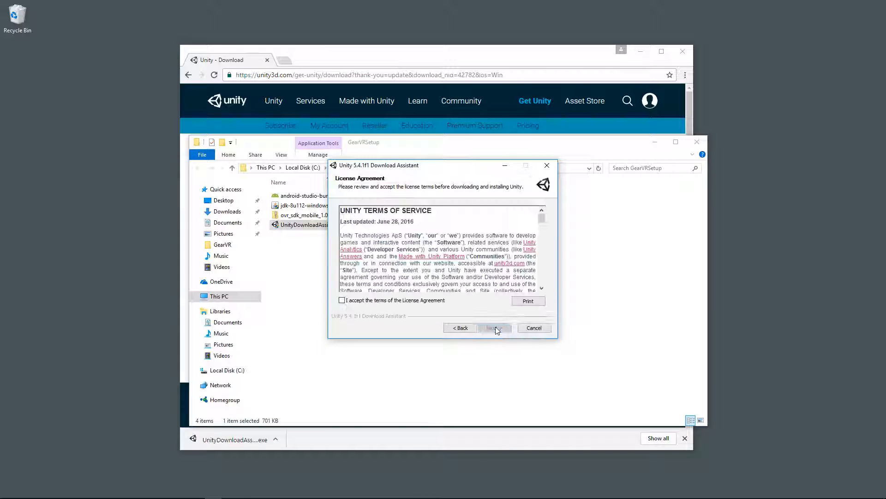
pyautogui.click(342, 300)
pyautogui.click(489, 329)
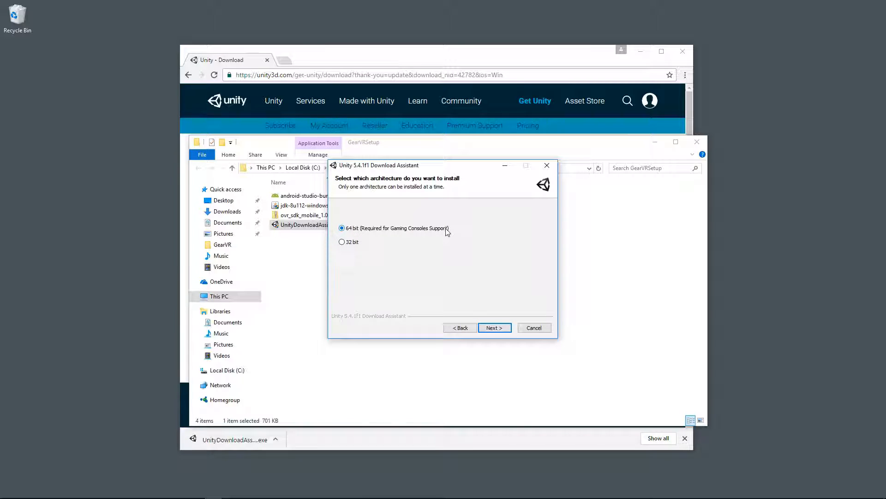
pyautogui.click(493, 328)
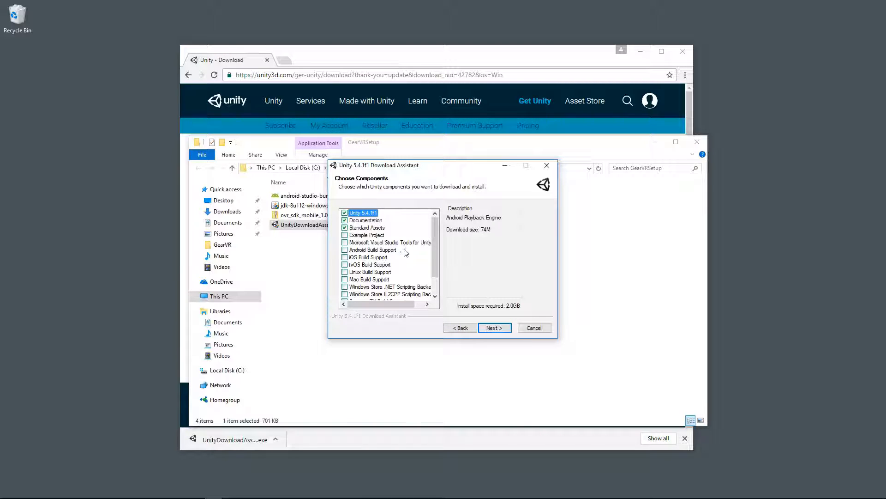
# Step: Add Android Build Support and Microsoft Visual Studio Tools for Unity to the components and start the installation with the default download and install locations
pyautogui.click(345, 250)
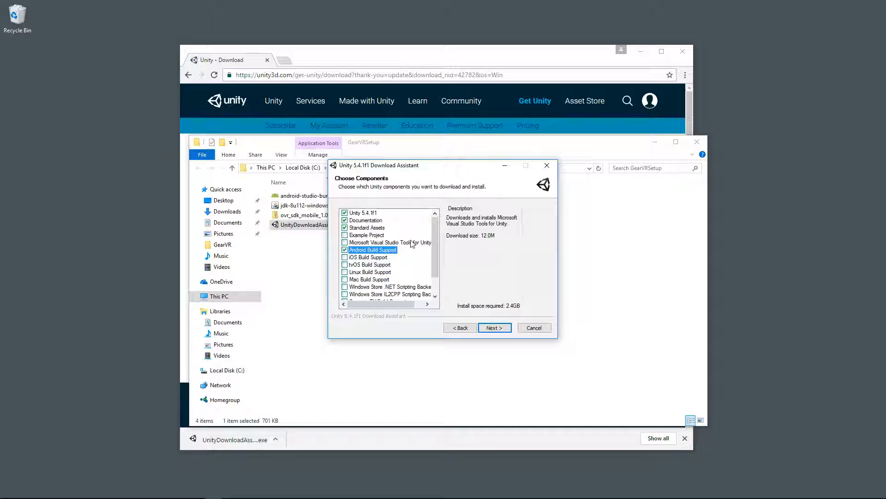
pyautogui.click(345, 244)
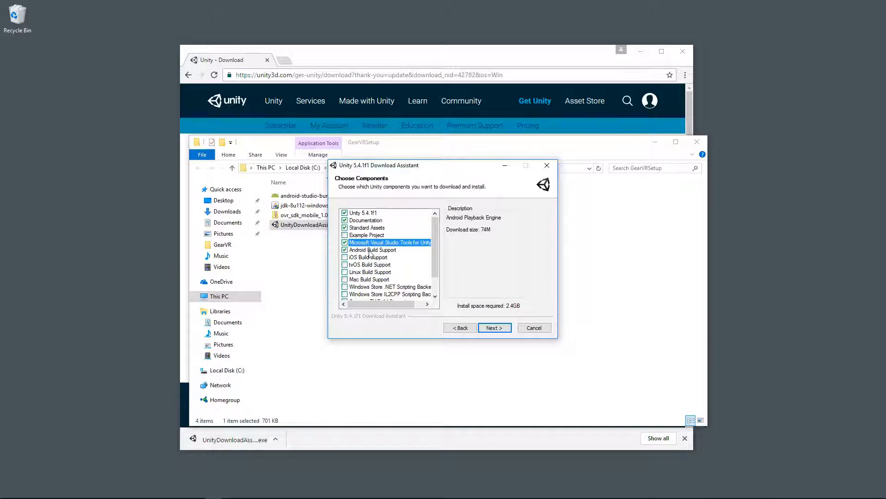
pyautogui.click(494, 327)
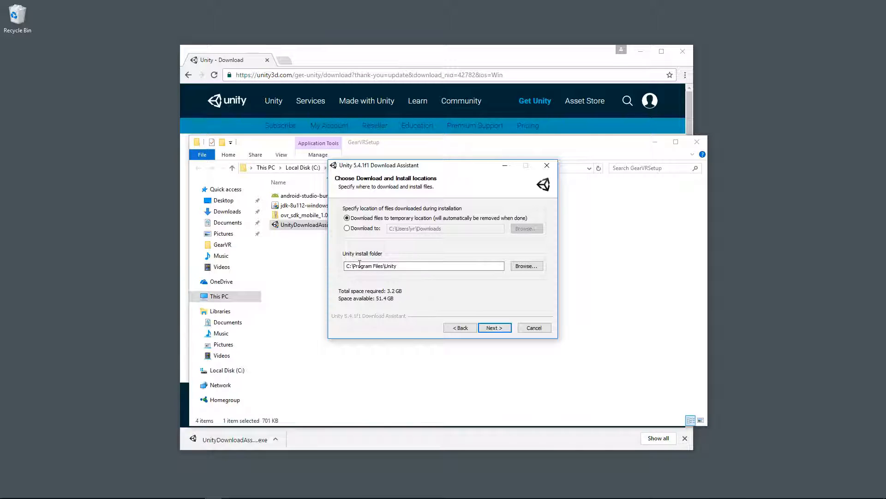
pyautogui.click(493, 327)
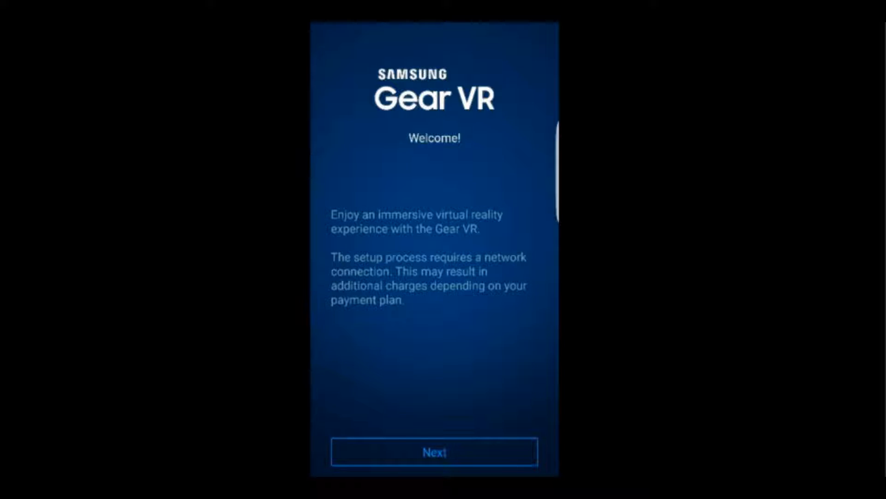
# Step: Begin the Samsung Gear VR setup on the phone and agree to the health warnings and EULA
pyautogui.press('XF86AudioRaiseVolume')
pyautogui.press('XF86AudioRaiseVolume')
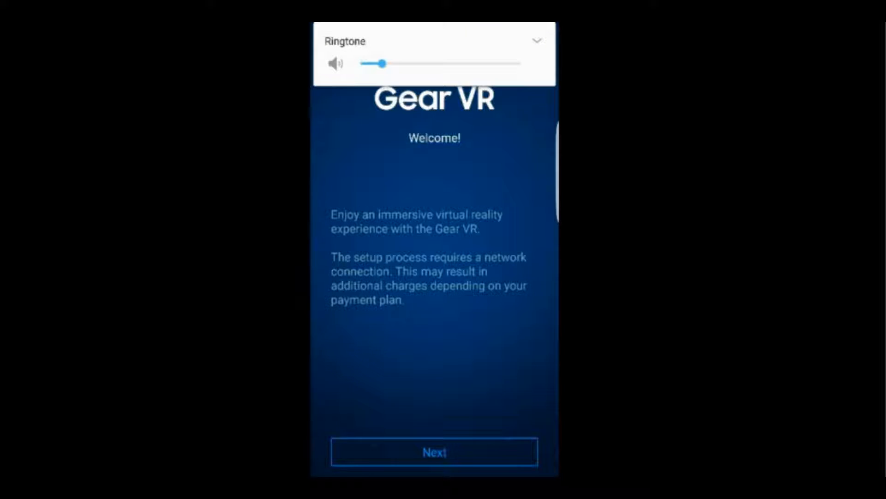
pyautogui.click(434, 452)
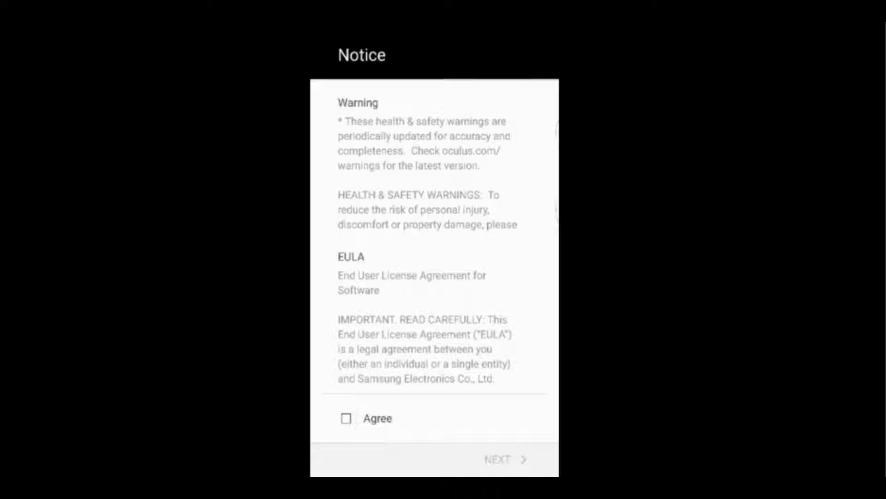
pyautogui.click(346, 418)
pyautogui.click(505, 460)
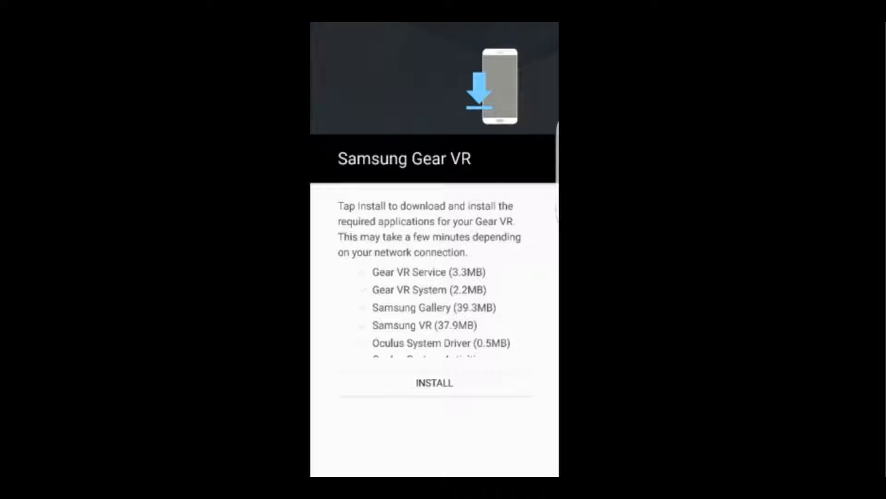
# Step: Review and install the required Gear VR and Oculus applications, and choose to sign in with an existing Oculus account
pyautogui.scroll(-3, 434, 286)
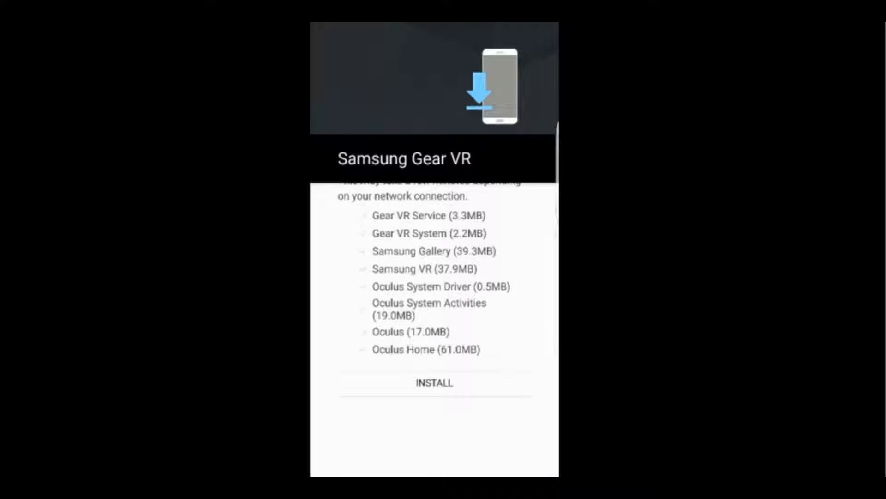
pyautogui.scroll(2, 434, 286)
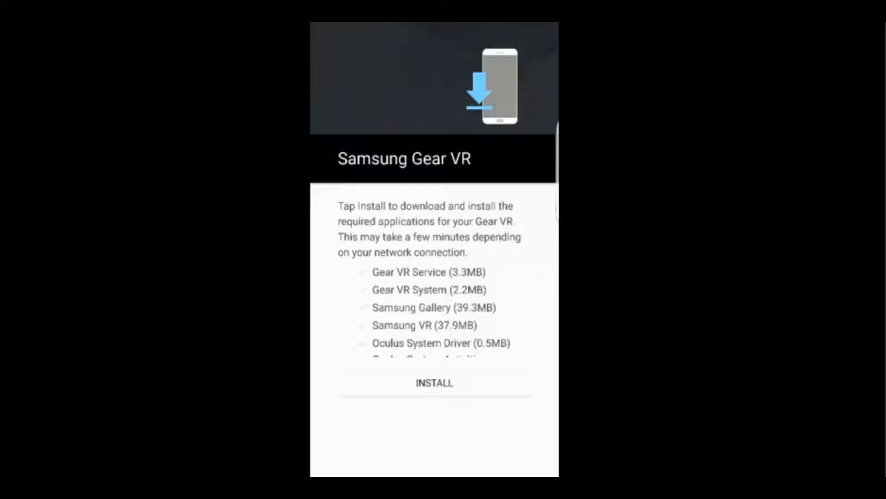
pyautogui.click(434, 383)
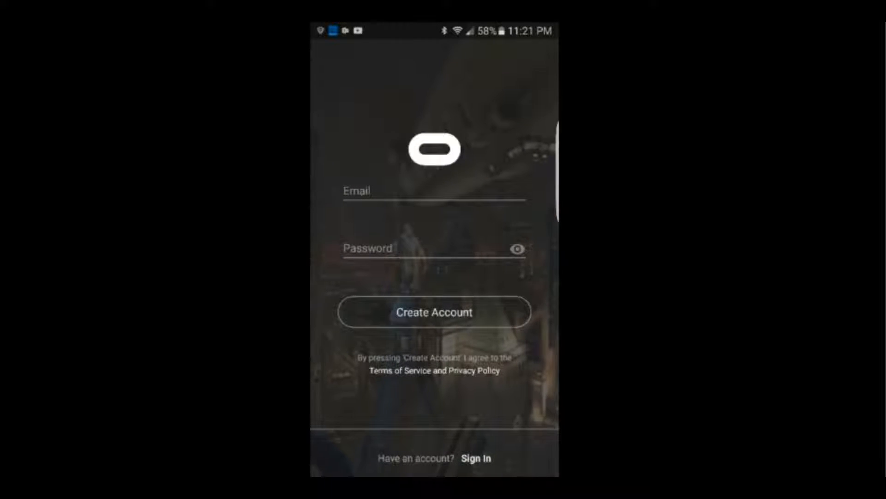
pyautogui.click(476, 458)
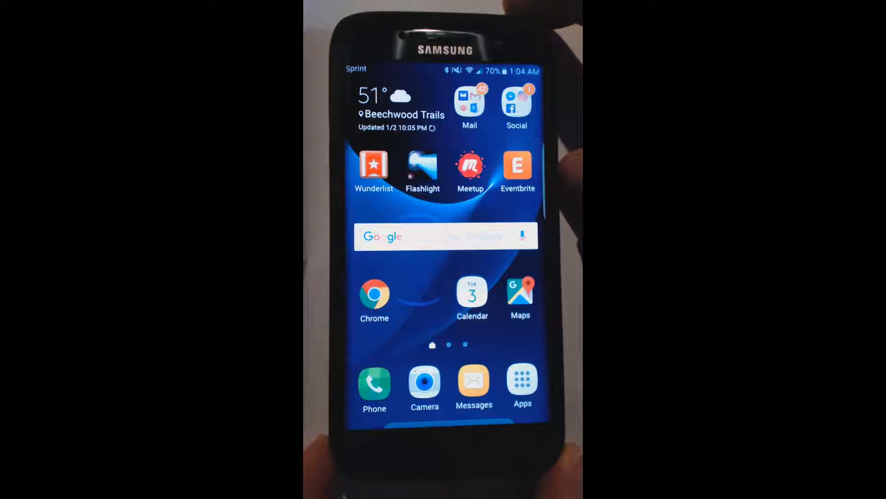
# Step: Turn on developer mode through the build number in the About device section of the phone's settings
pyautogui.click(517, 382)
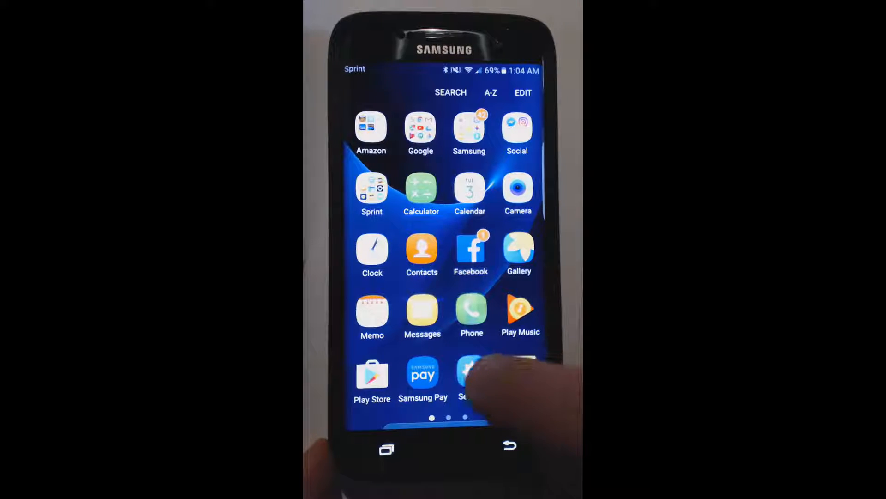
pyautogui.click(471, 373)
pyautogui.scroll(-15, 462, 300)
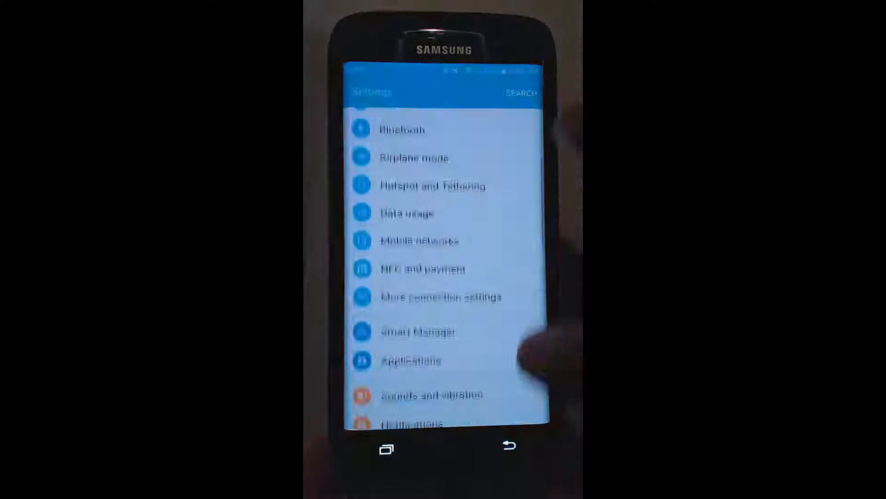
pyautogui.scroll(-10, 444, 277)
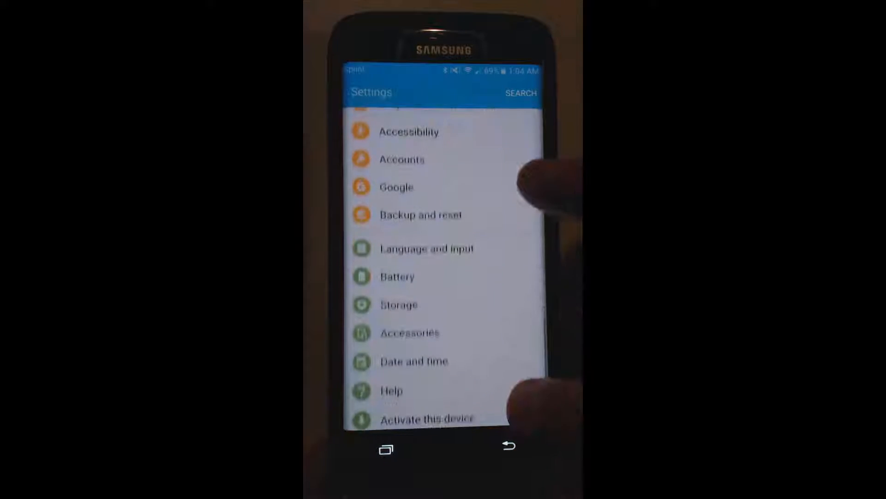
pyautogui.click(409, 415)
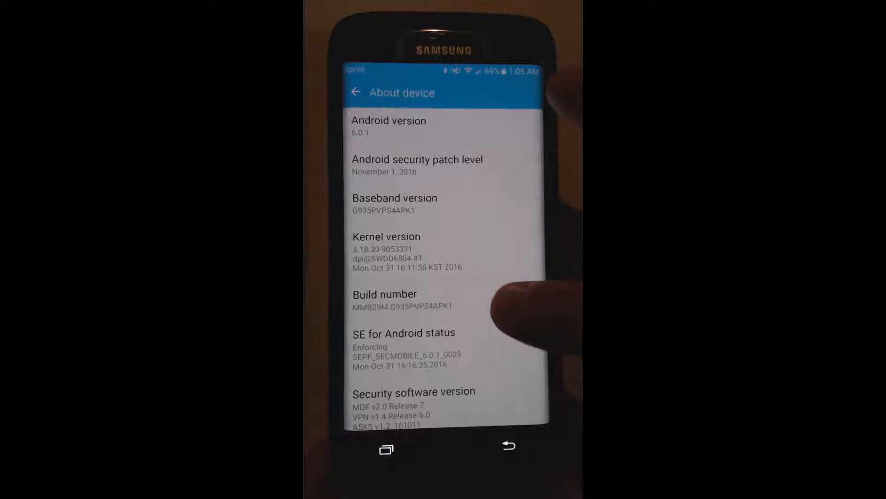
pyautogui.click(498, 300)
pyautogui.click(499, 300)
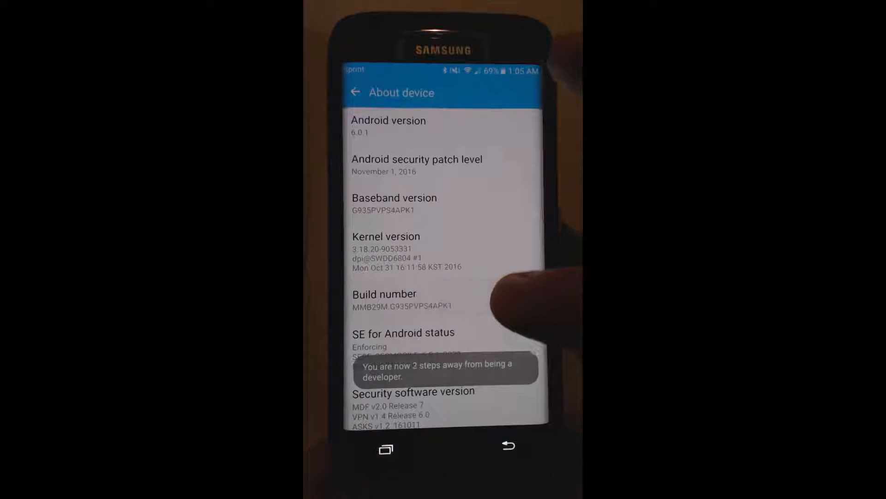
pyautogui.click(501, 299)
pyautogui.click(501, 299)
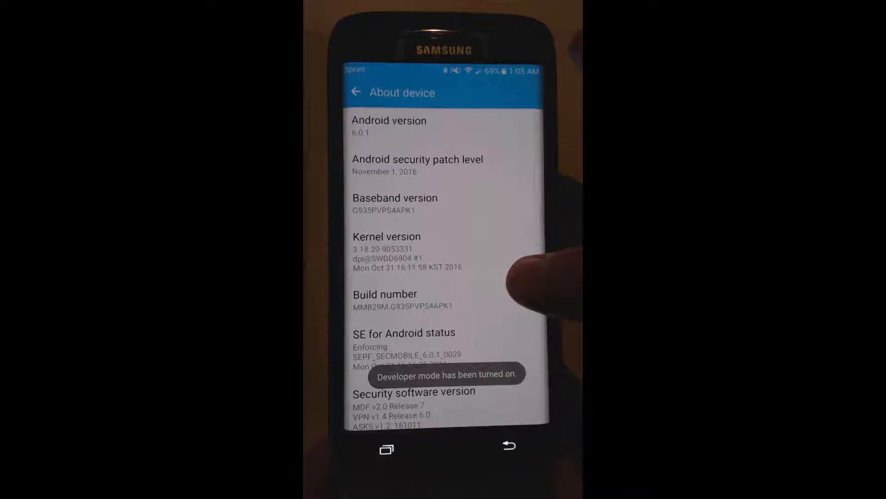
# Step: Enable USB debugging in the phone's Developer options and allow it
pyautogui.scroll(-5, 499, 277)
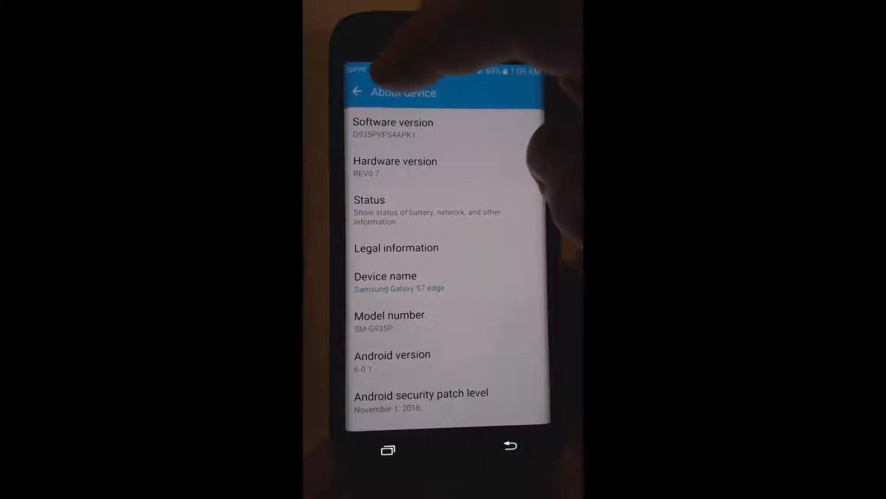
pyautogui.click(356, 91)
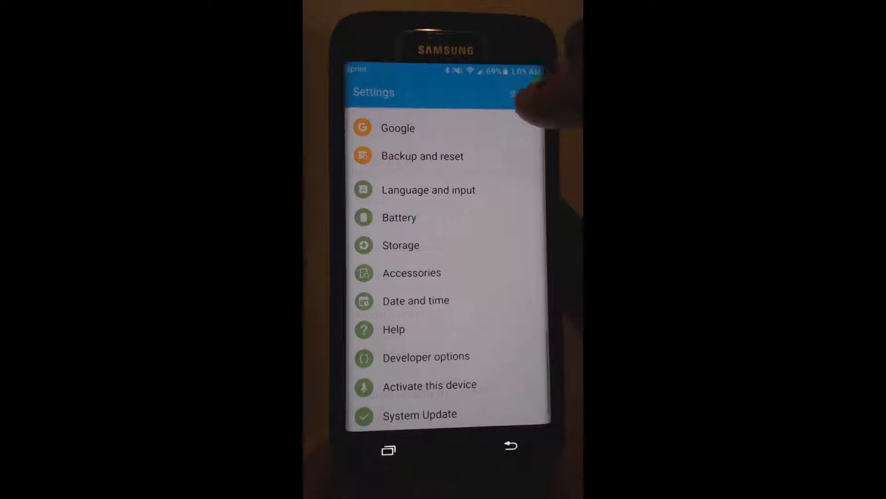
pyautogui.scroll(-1, 524, 351)
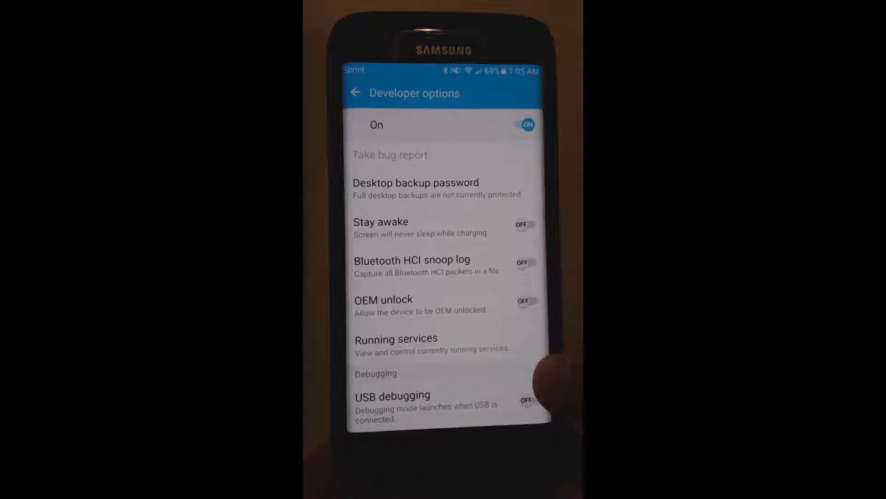
pyautogui.scroll(-2, 531, 360)
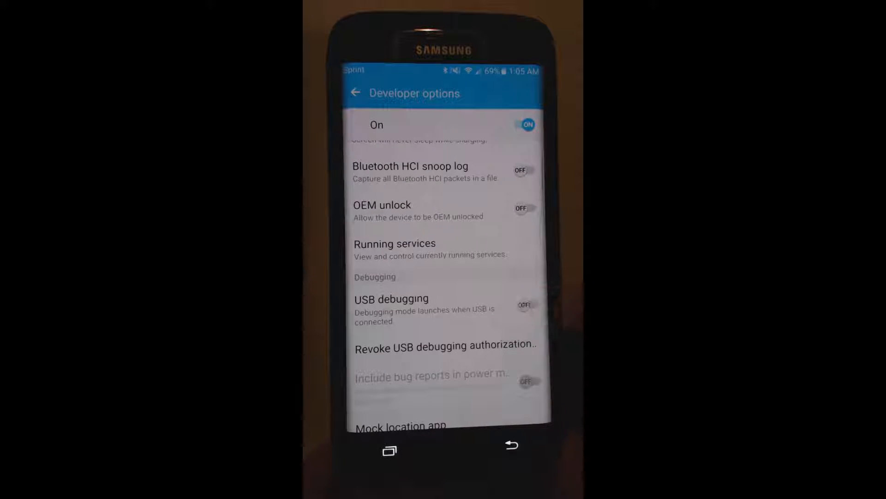
pyautogui.click(527, 305)
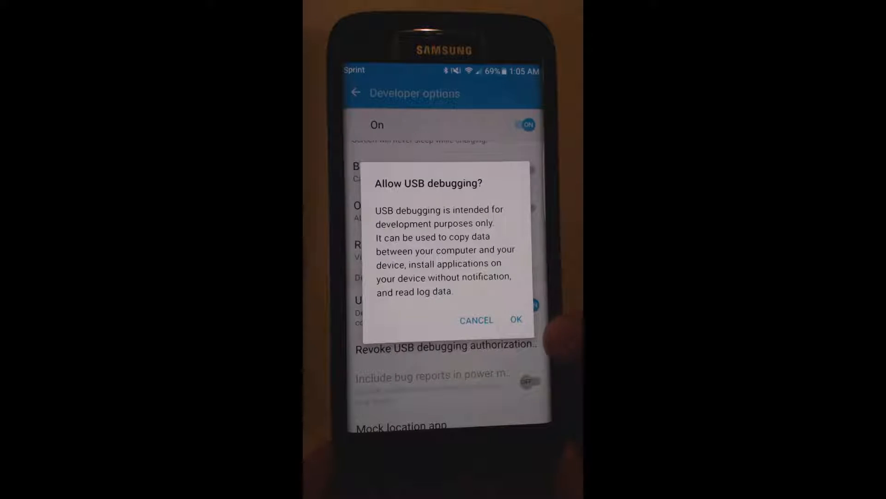
pyautogui.click(516, 319)
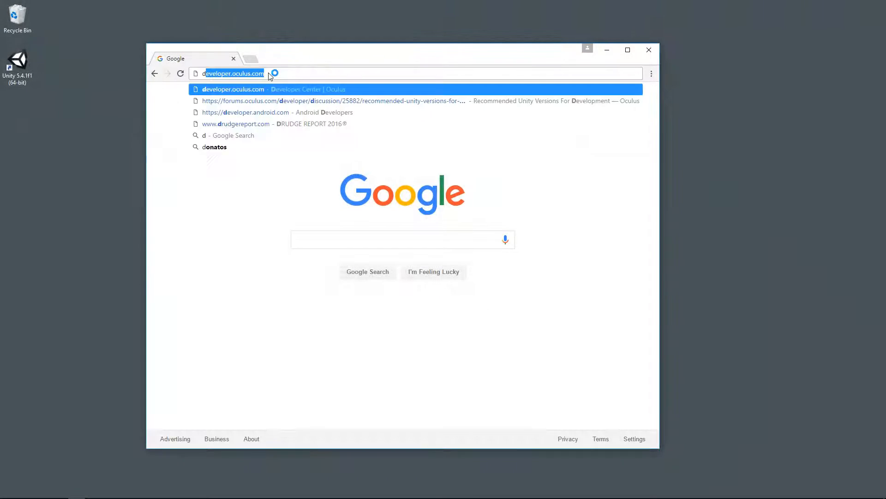
# Step: Load developer.oculus.com in the computer's browser
pyautogui.write('evel')
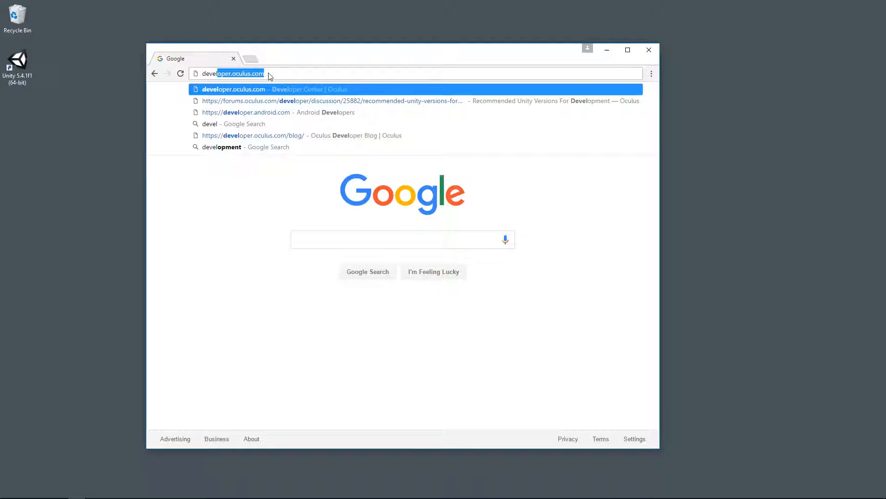
pyautogui.write('oper.oculus.com/')
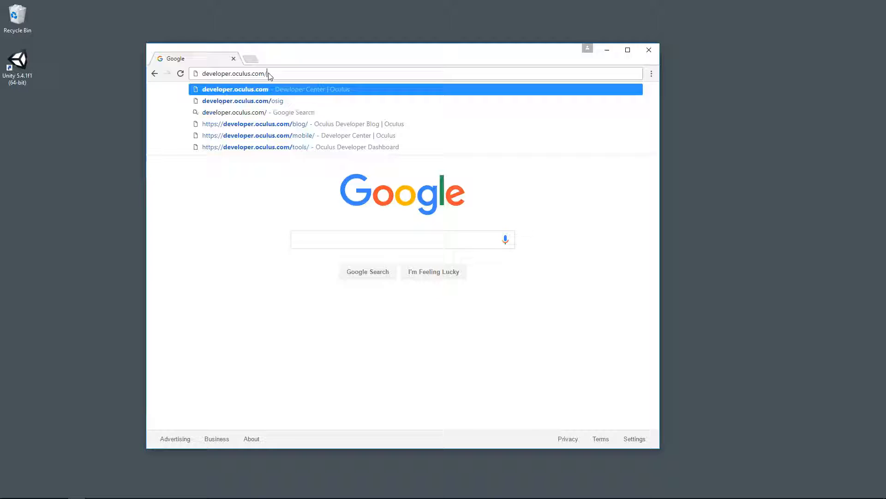
pyautogui.press('Return')
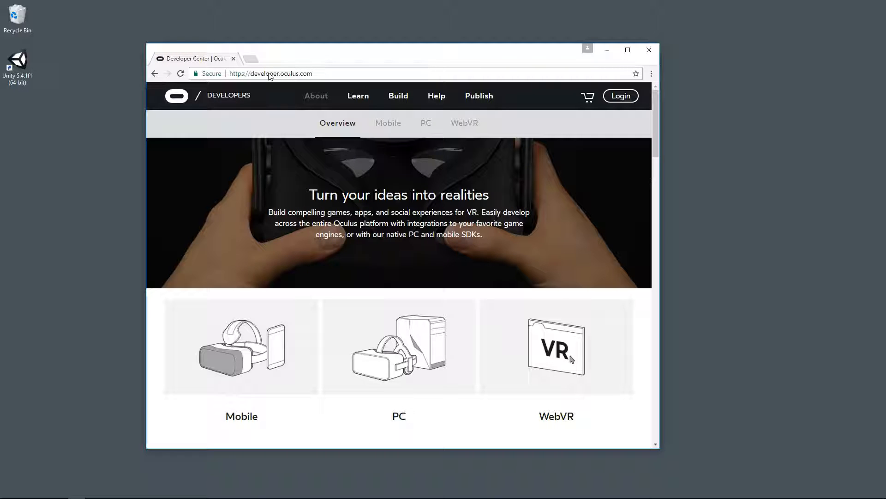
# Step: Go to the Oculus developer Tools and log in to the Oculus account to reach the OSIG Generator
pyautogui.scroll(-6, 399, 152)
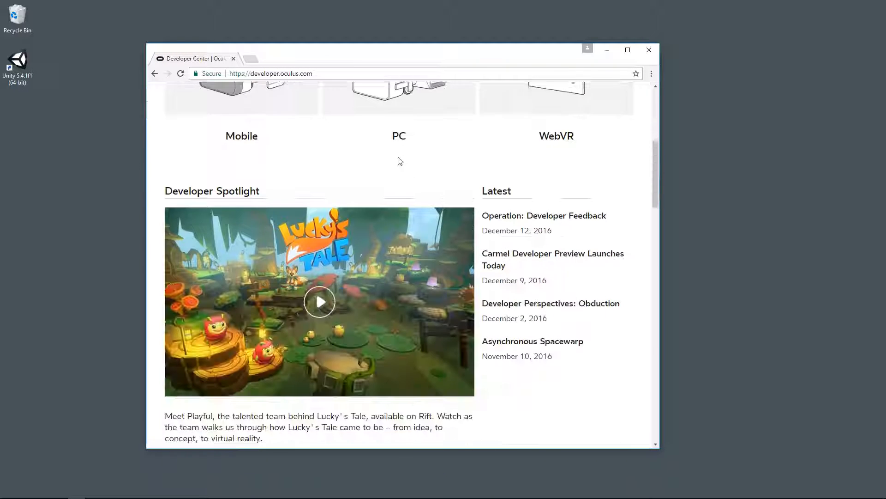
pyautogui.scroll(-20, 400, 161)
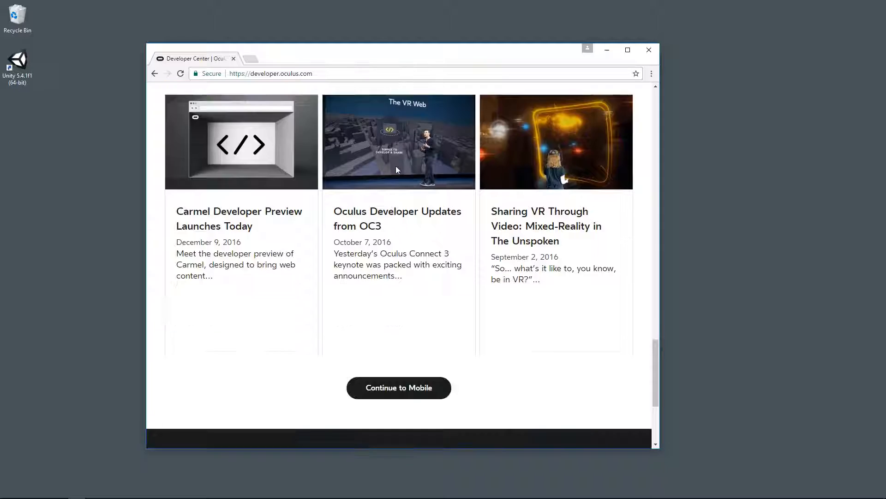
pyautogui.scroll(-4, 396, 169)
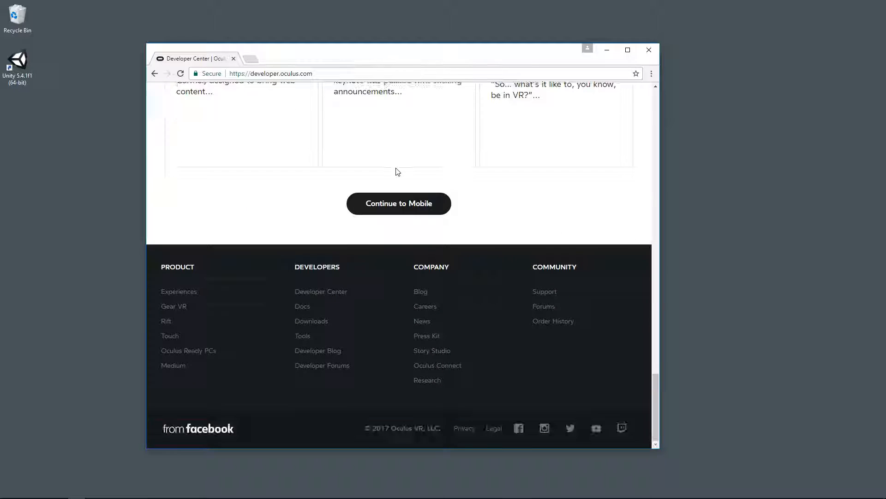
pyautogui.click(302, 336)
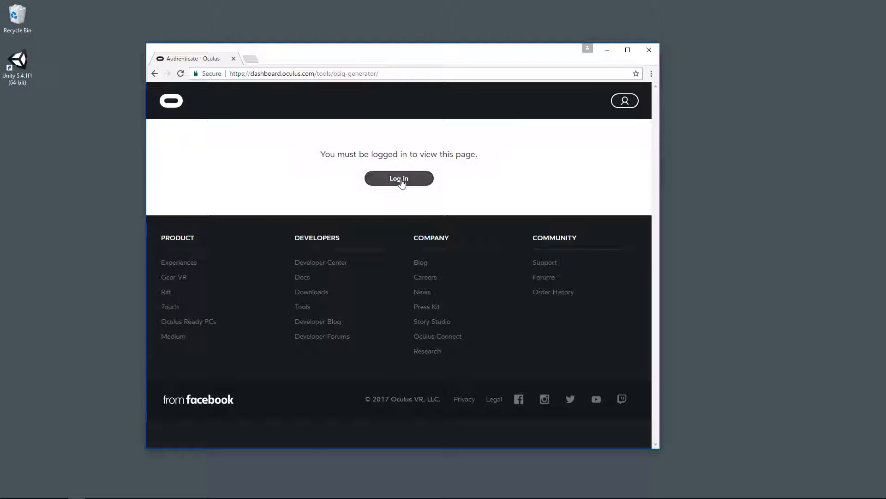
pyautogui.click(400, 180)
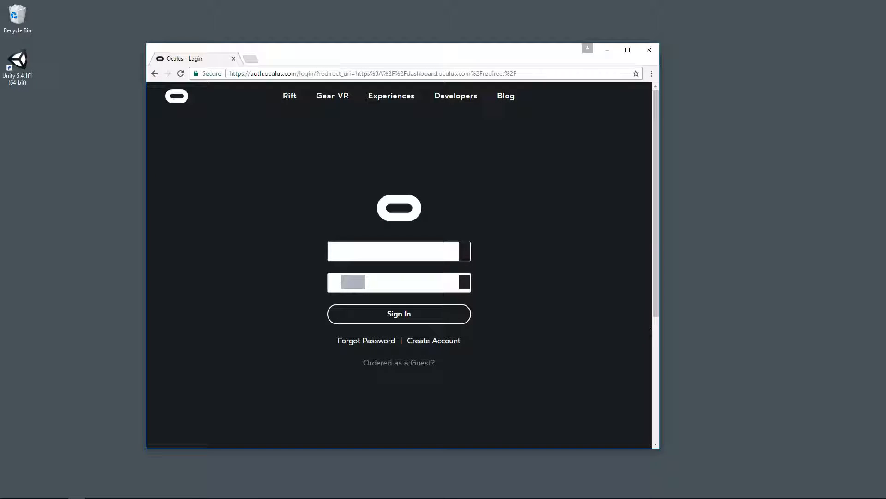
pyautogui.click(404, 319)
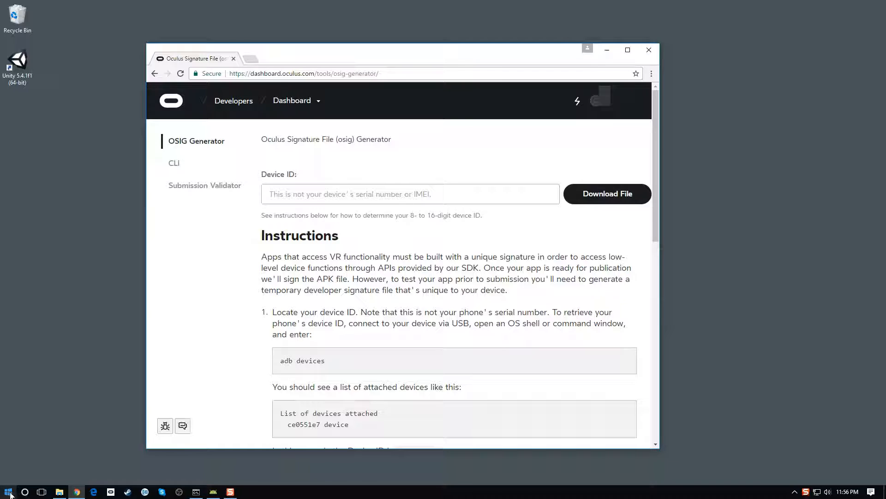
# Step: Launch the Windows Command Prompt and move its window clear of the OSIG Generator's adb instructions
pyautogui.click(9, 491)
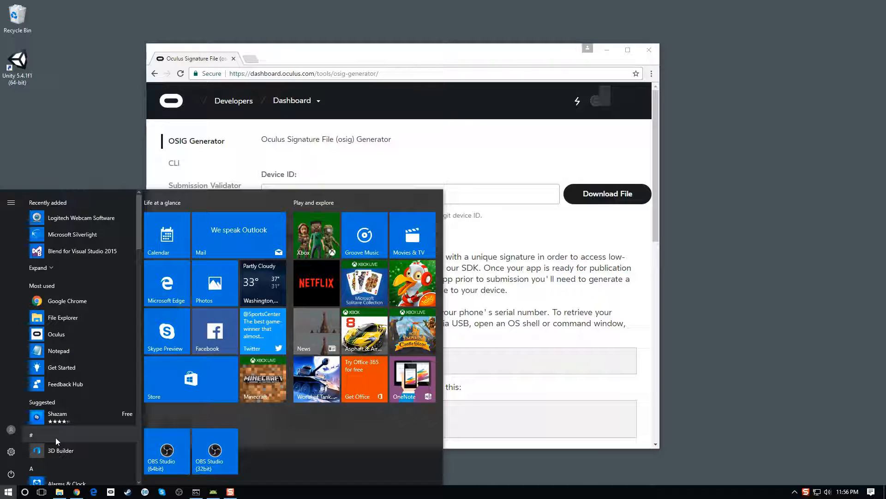
pyautogui.write('cmd')
pyautogui.press('Return')
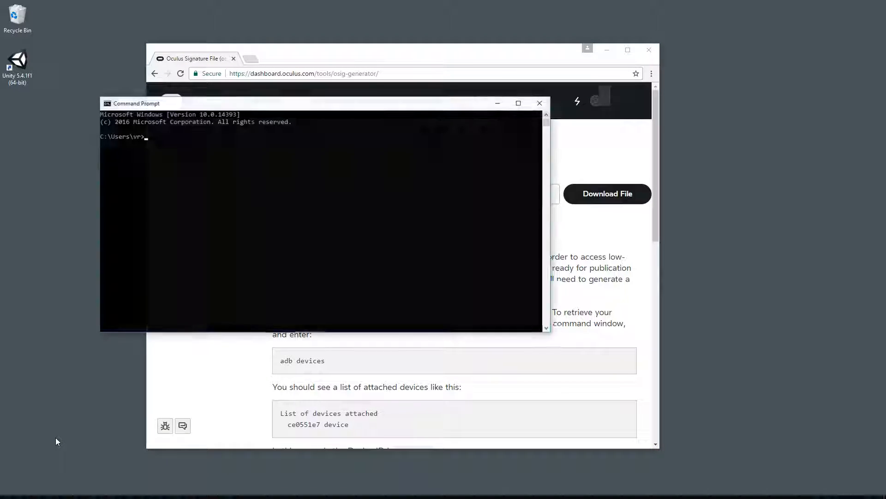
pyautogui.moveTo(301, 104); pyautogui.dragTo(550, 28)
pyautogui.moveTo(548, 24); pyautogui.dragTo(545, 23)
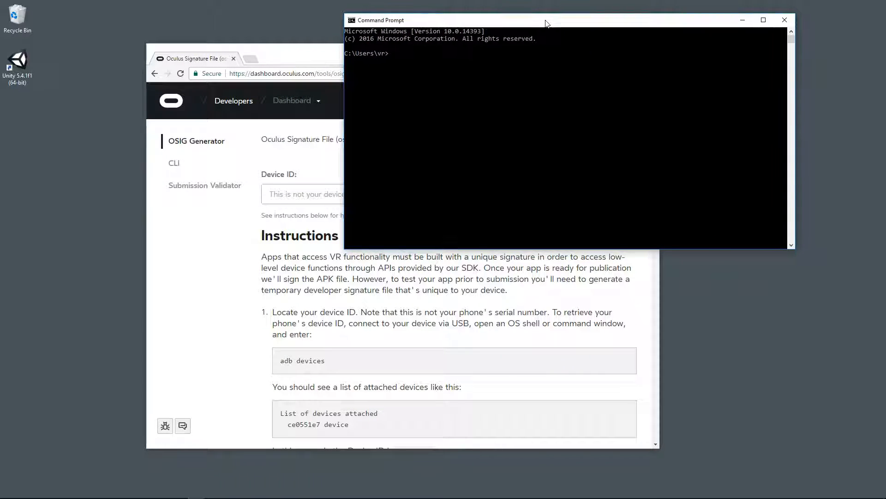
# Step: Change to the AppData\Local\Android\sdk\platform-tools directory and run adb devices to list the attached phone
pyautogui.click(457, 90)
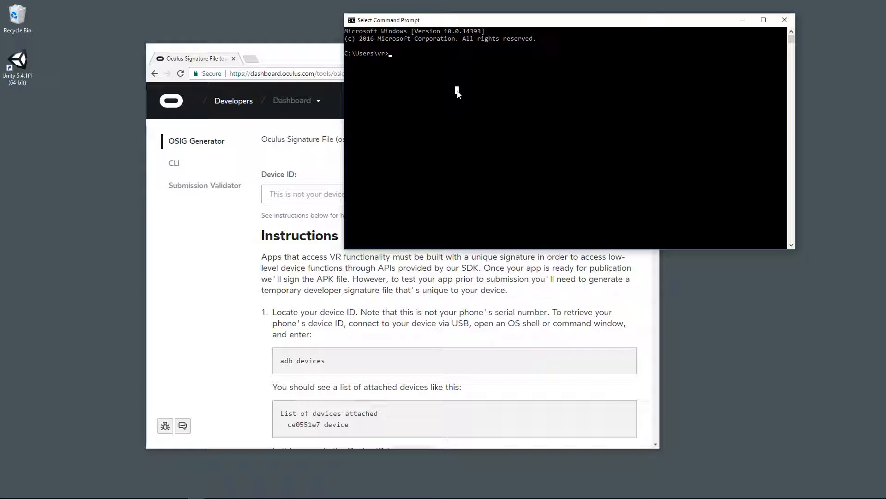
pyautogui.write('cd AppData\\Local\\Android\\sdk\\')
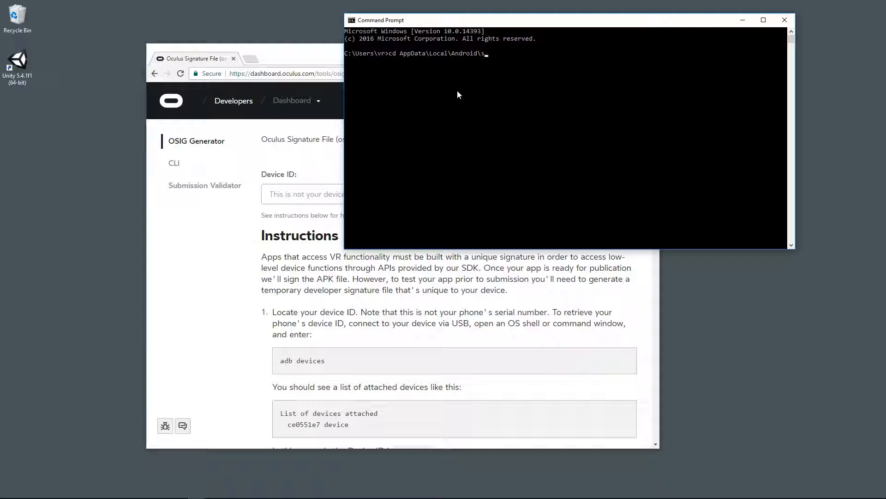
pyautogui.write('platform-tools')
pyautogui.press('Return')
pyautogui.write('adb devices')
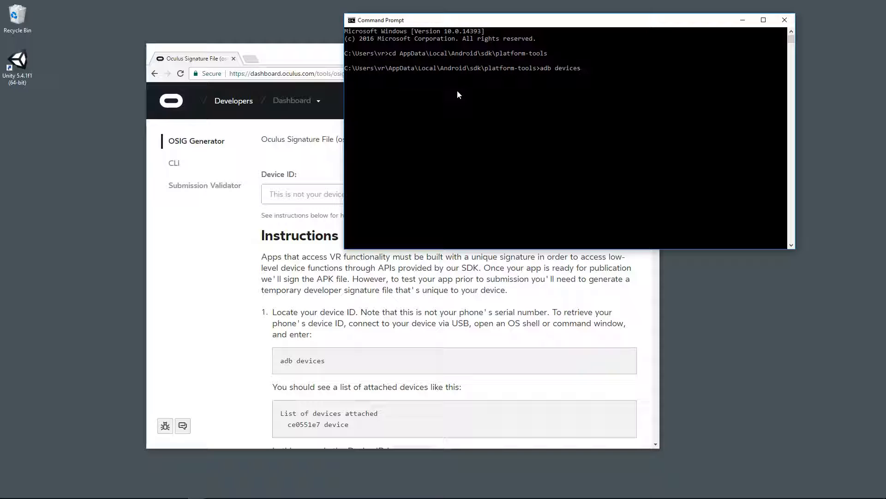
pyautogui.press('Return')
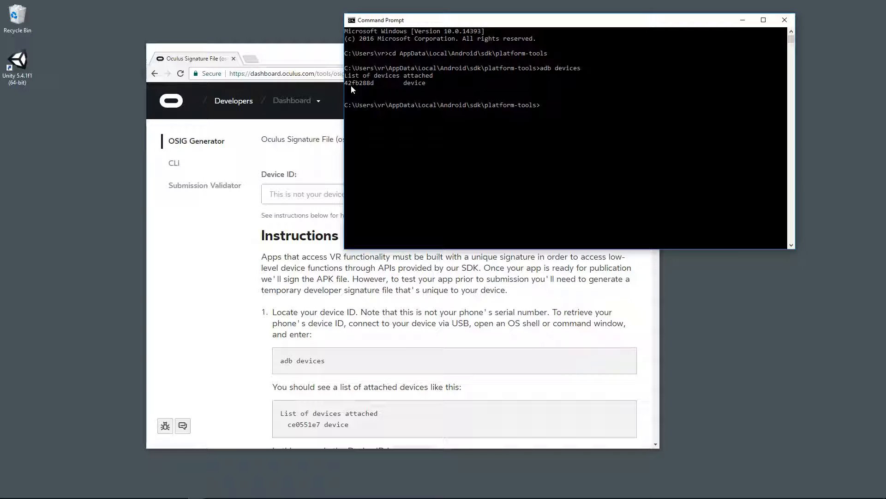
# Step: Copy the phone's device ID from the adb output into the OSIG Generator's Device ID field
pyautogui.click(353, 24)
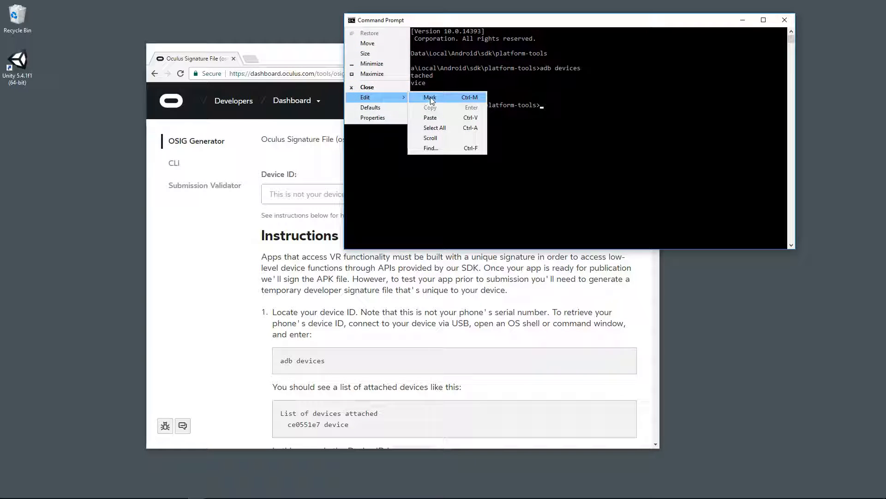
pyautogui.click(422, 94)
pyautogui.moveTo(347, 86); pyautogui.dragTo(374, 86)
pyautogui.click(352, 21)
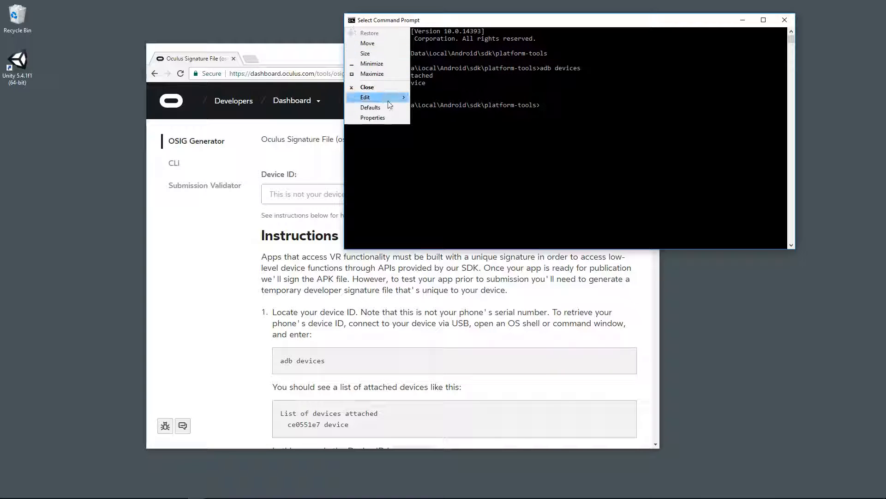
pyautogui.moveTo(392, 97)
pyautogui.click(433, 106)
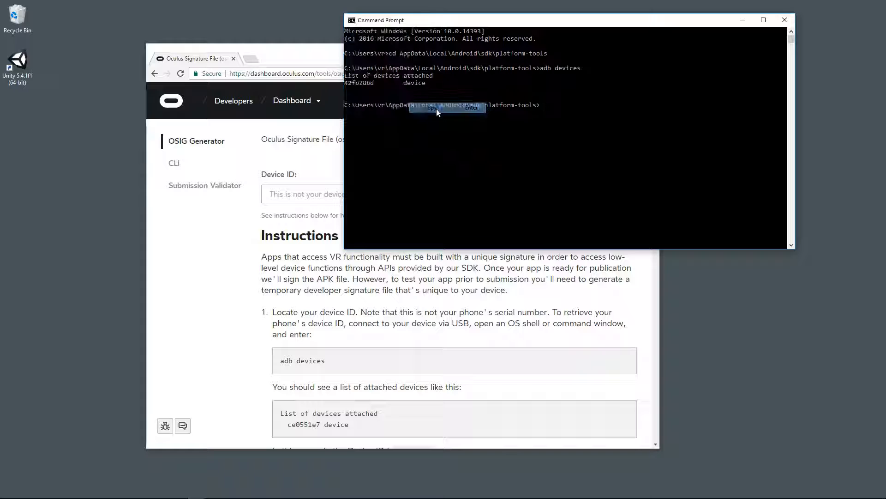
pyautogui.click(289, 193)
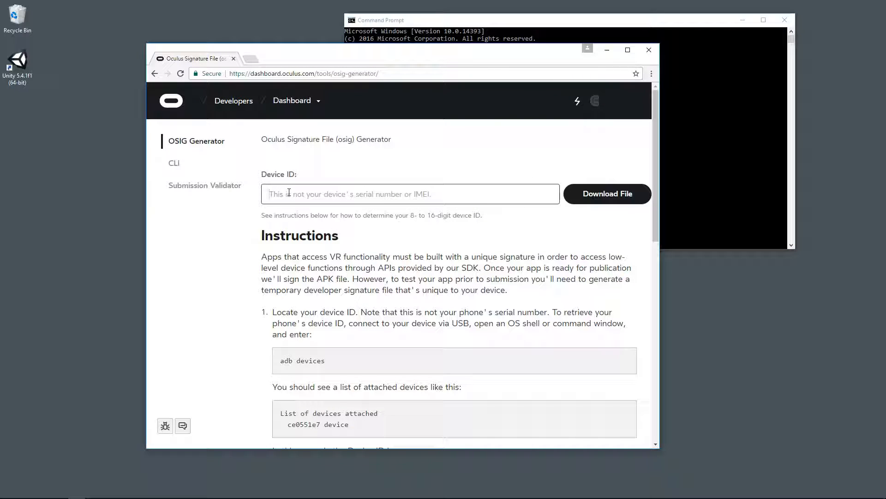
pyautogui.rightClick(289, 193)
pyautogui.click(312, 245)
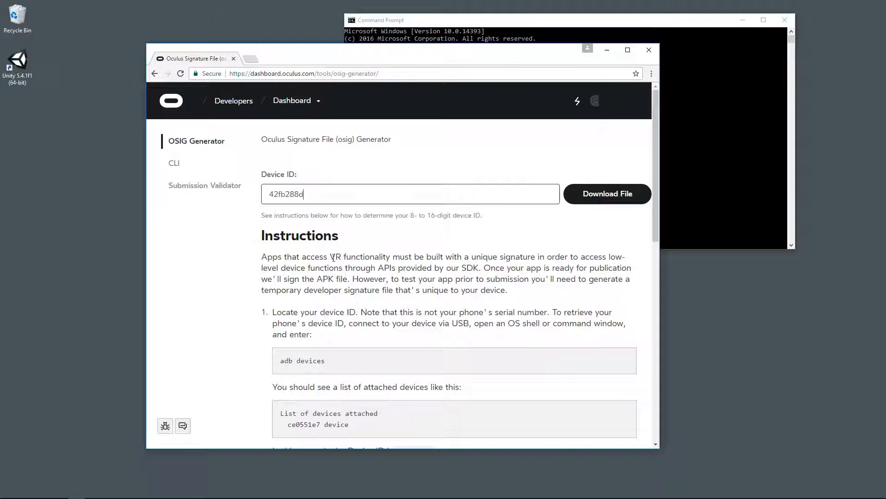
# Step: Review the signature file instructions, download the Oculus signature file and show it in its folder
pyautogui.scroll(-5, 333, 258)
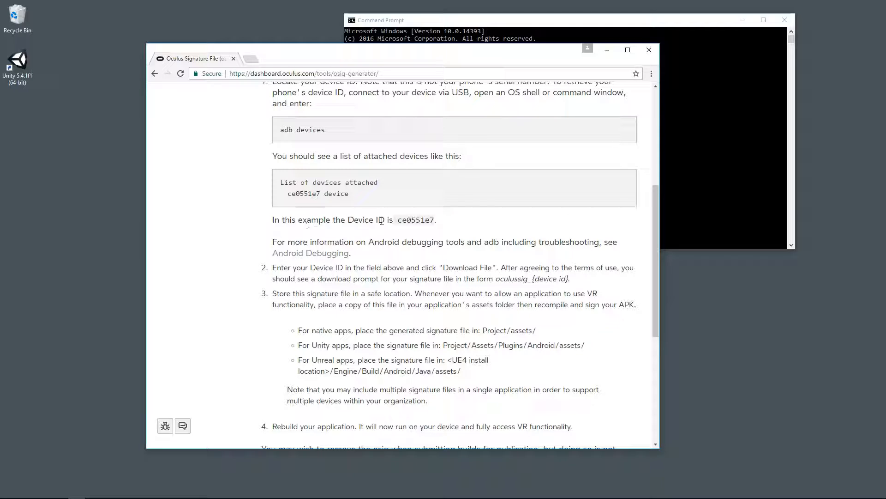
pyautogui.scroll(-3, 355, 286)
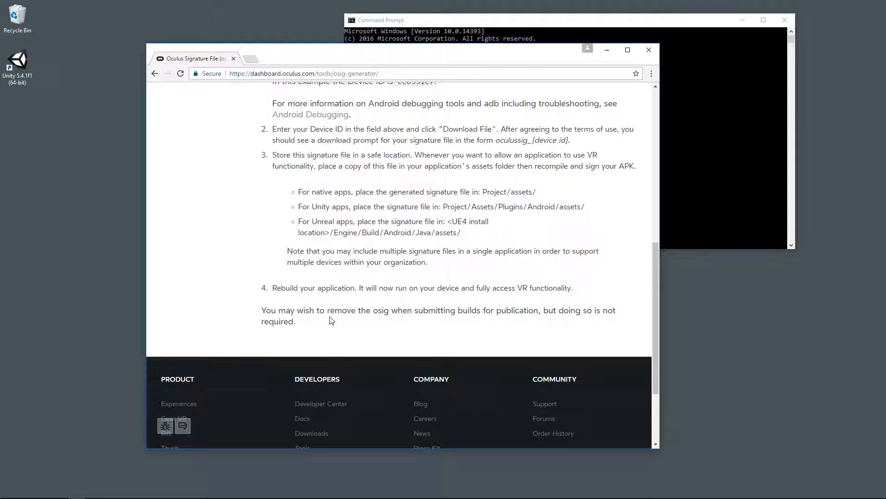
pyautogui.scroll(10, 331, 320)
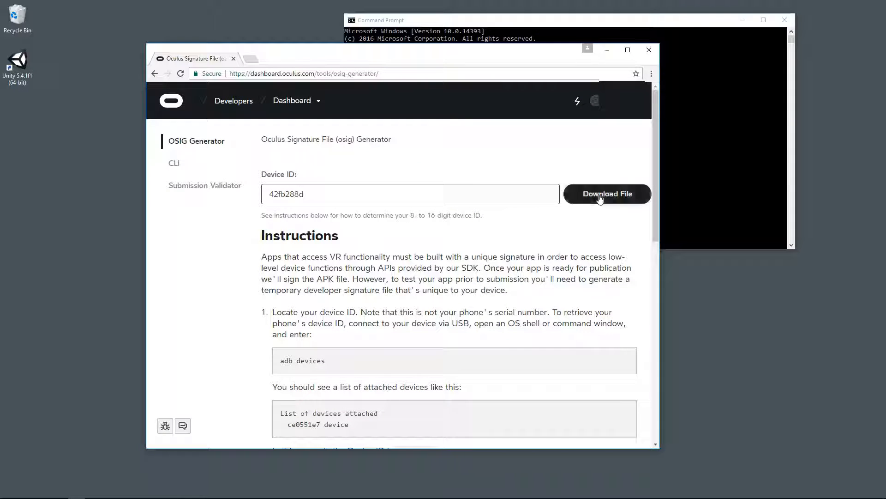
pyautogui.click(600, 195)
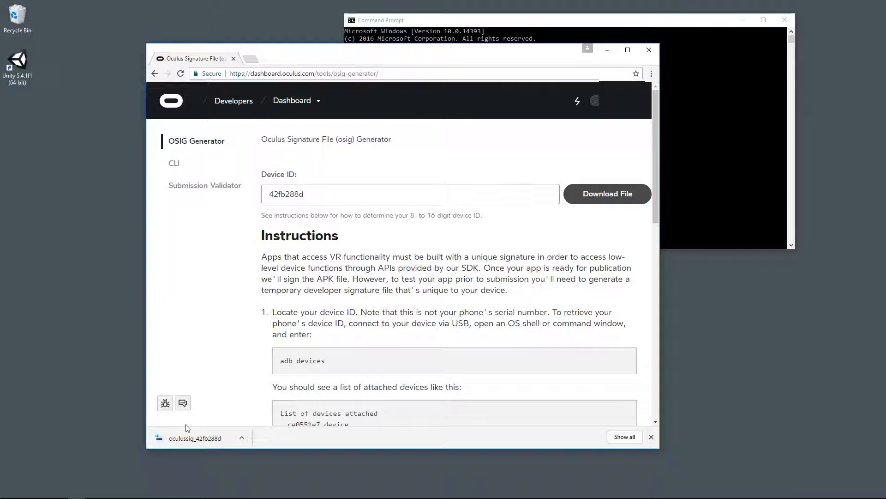
pyautogui.click(244, 437)
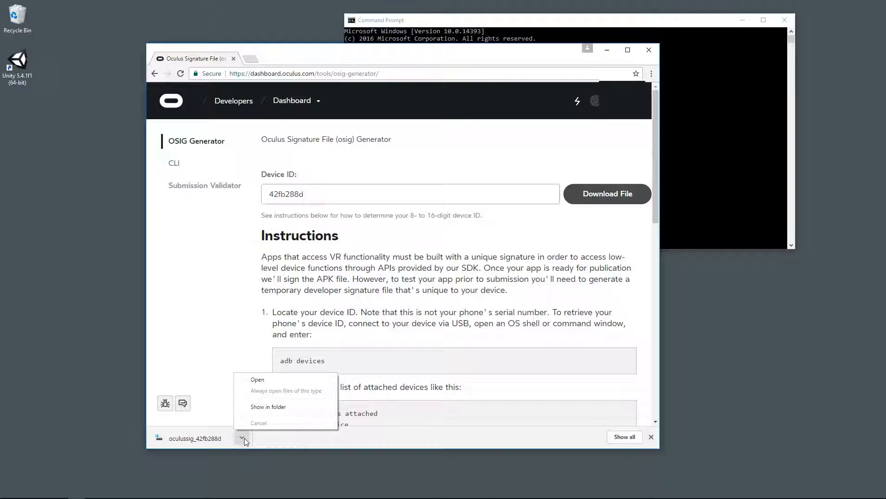
pyautogui.click(273, 407)
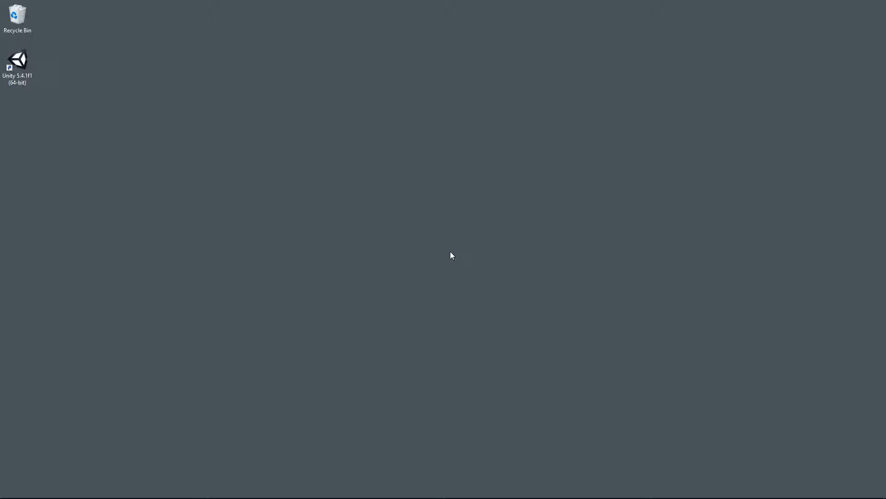
# Step: Launch Unity 5.4.1f1 and sign in to the Unity account with the account password
pyautogui.doubleClick(21, 74)
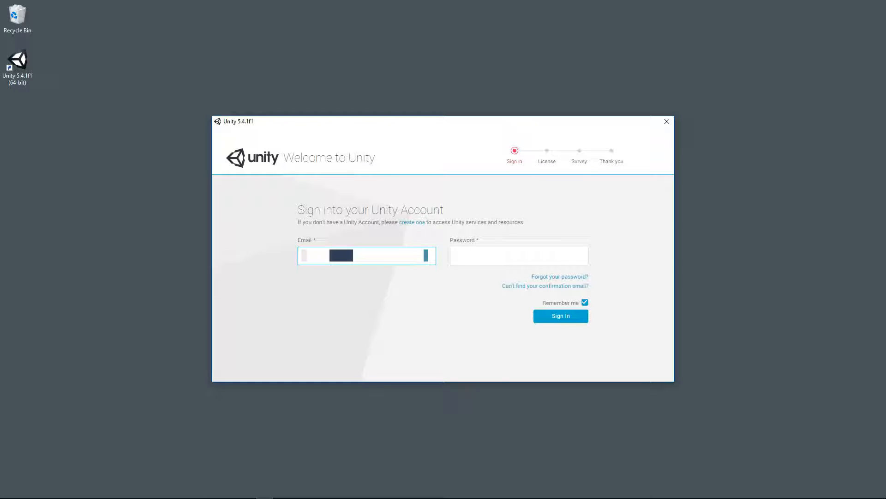
pyautogui.click(455, 255)
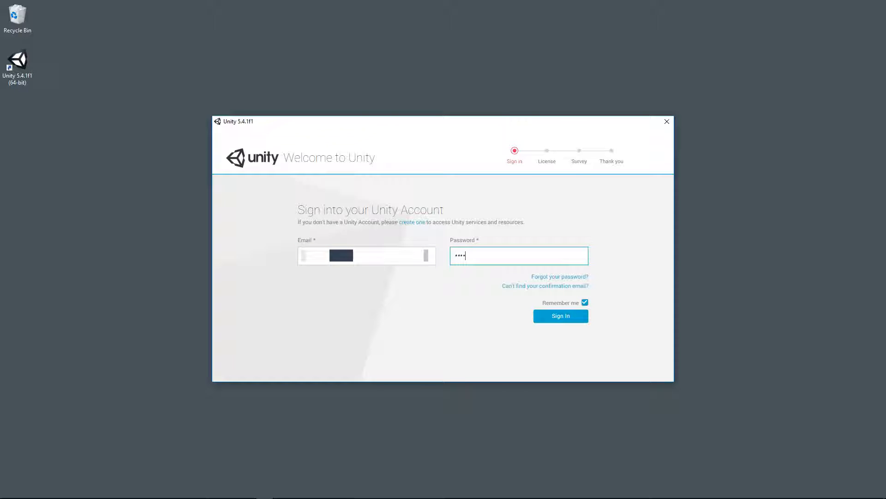
pyautogui.write('•••••••')
pyautogui.click(558, 316)
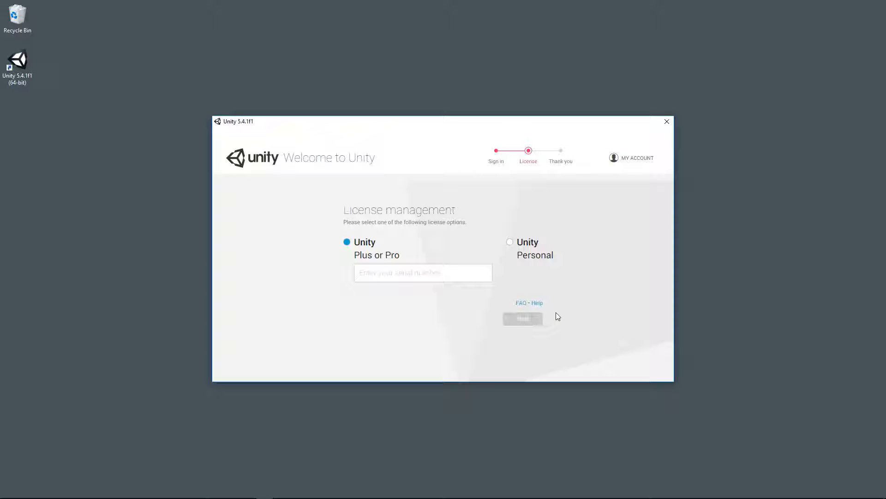
# Step: Activate the Unity Personal license, declaring less than $100,000 in gross revenue, and start using Unity
pyautogui.click(510, 243)
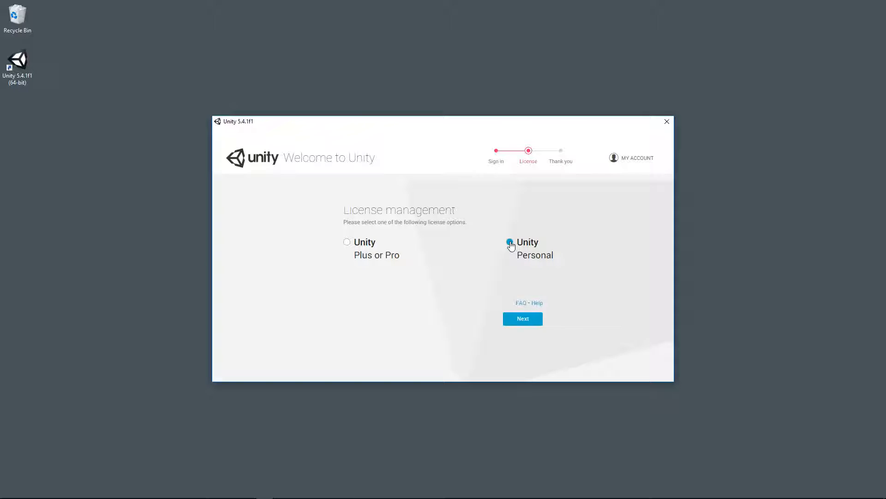
pyautogui.click(524, 320)
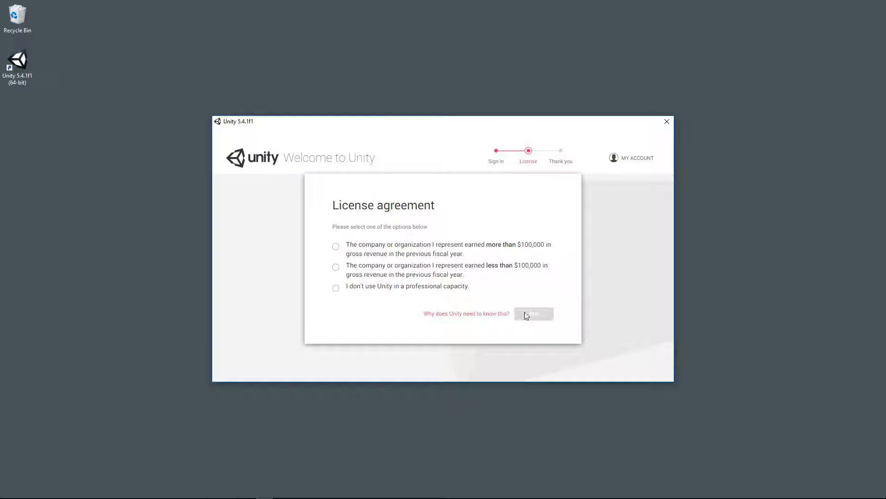
pyautogui.click(335, 247)
pyautogui.click(336, 267)
pyautogui.click(541, 320)
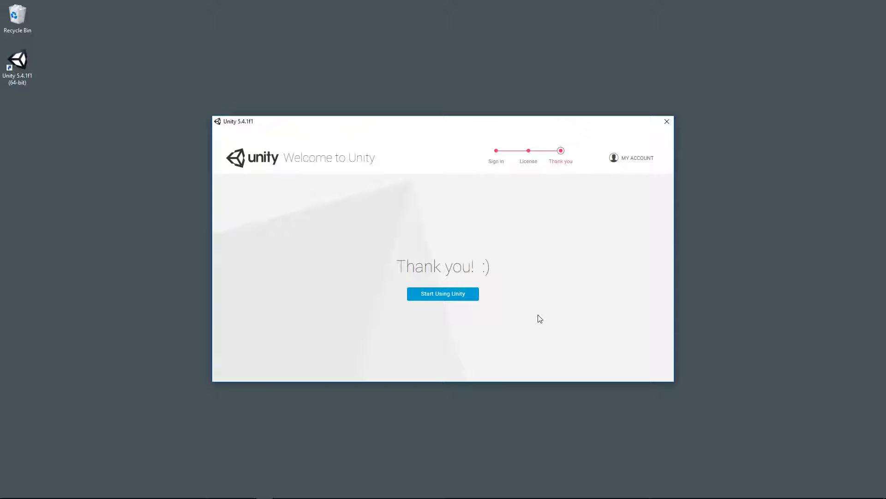
pyautogui.click(451, 296)
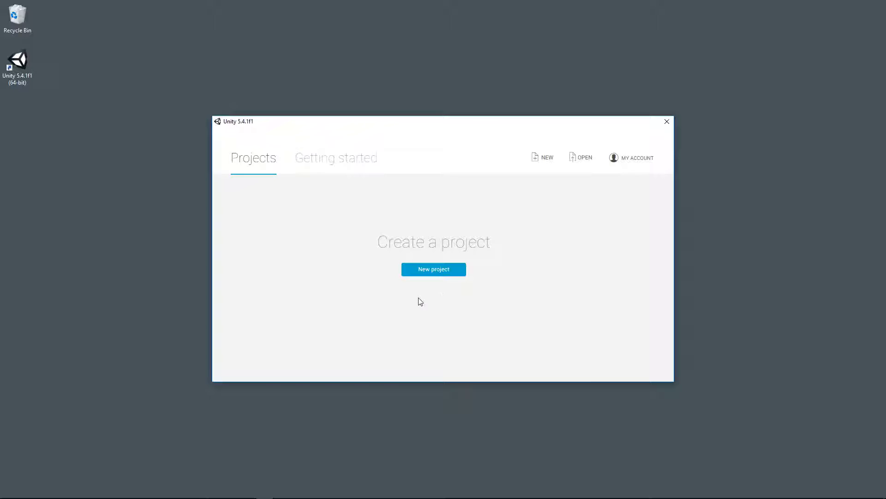
# Step: Create a 3D project named New Unity Project in C:\Users\vr\Documents with the preset organization
pyautogui.click(438, 275)
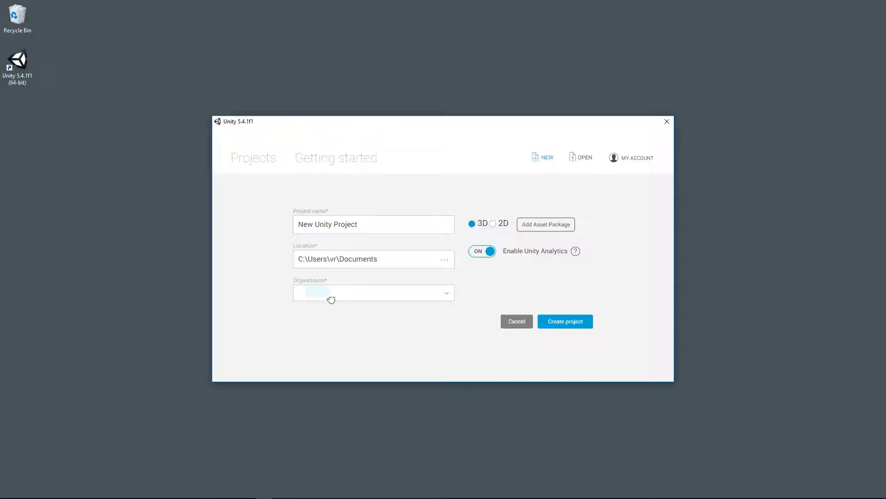
pyautogui.click(443, 294)
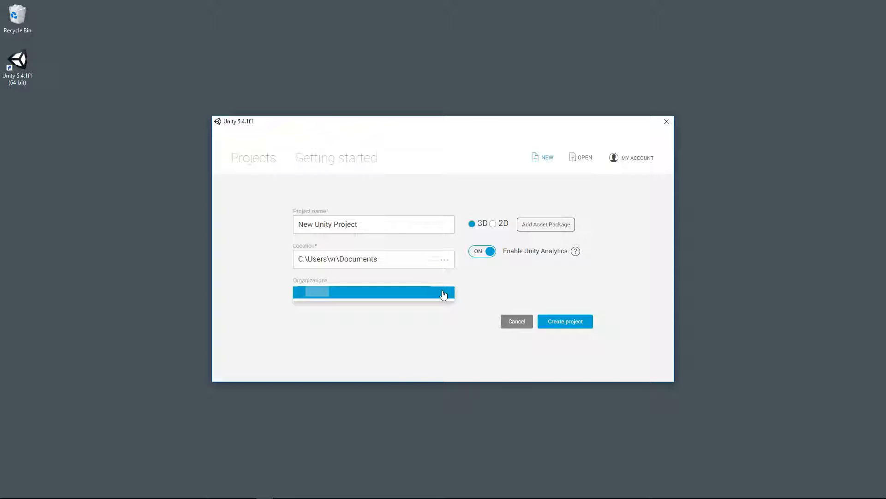
pyautogui.click(443, 294)
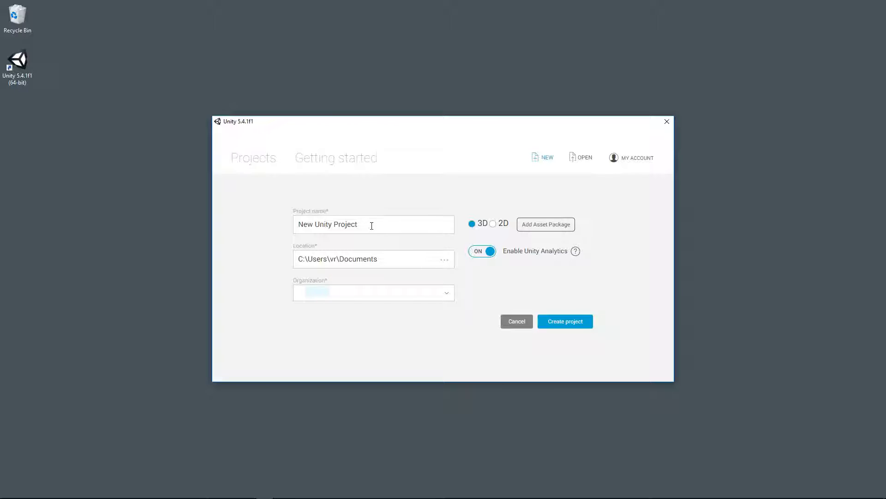
pyautogui.click(561, 322)
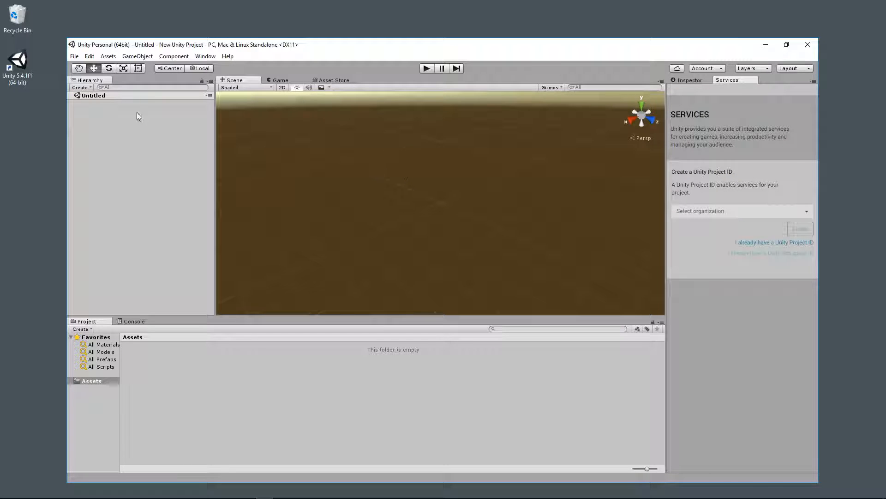
# Step: Open the External Tools preferences and enlarge the window to show all the Android path settings
pyautogui.click(74, 56)
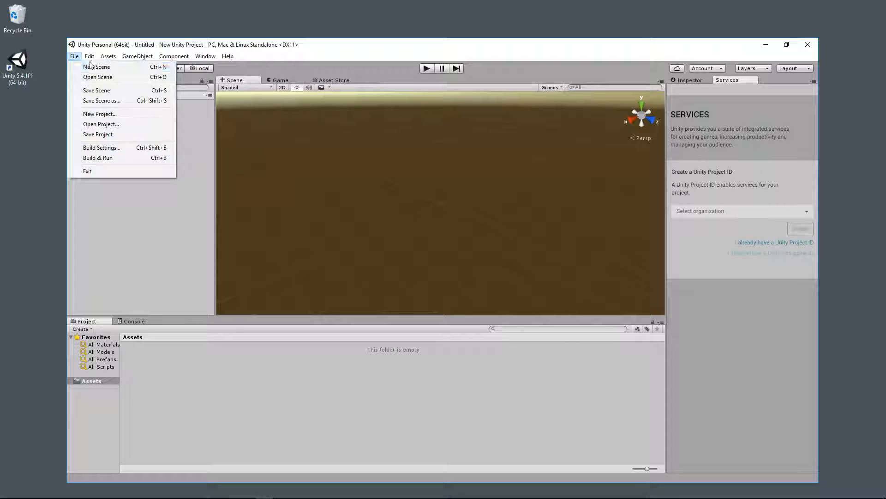
pyautogui.moveTo(89, 57)
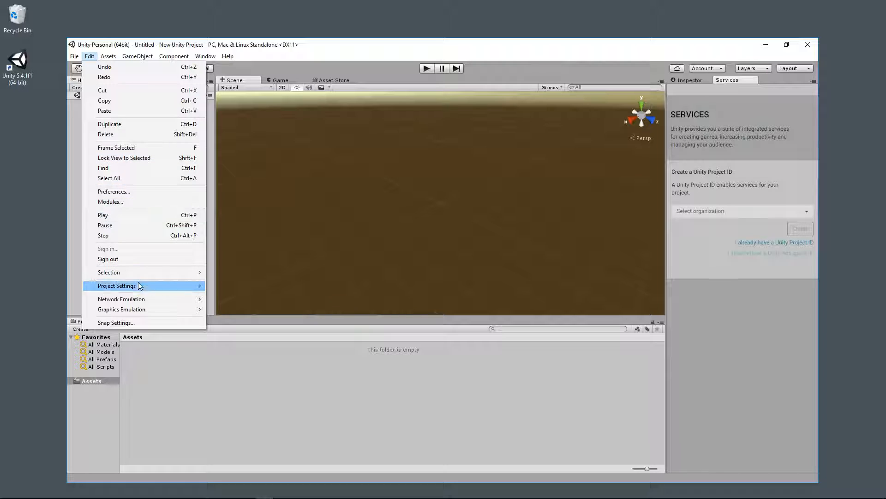
pyautogui.click(110, 192)
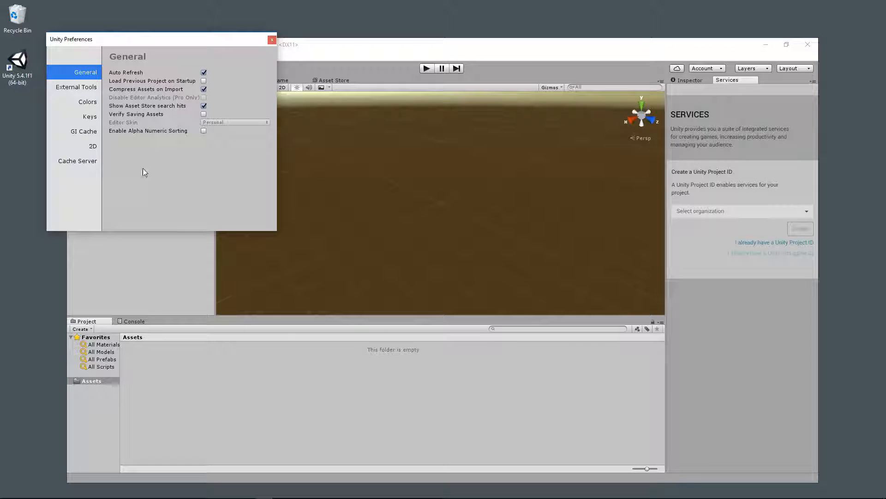
pyautogui.click(83, 88)
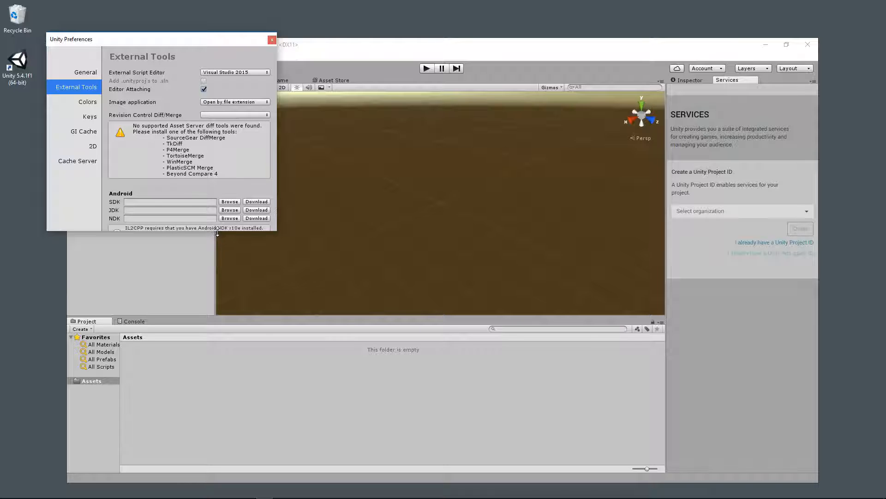
pyautogui.moveTo(218, 230); pyautogui.dragTo(216, 273)
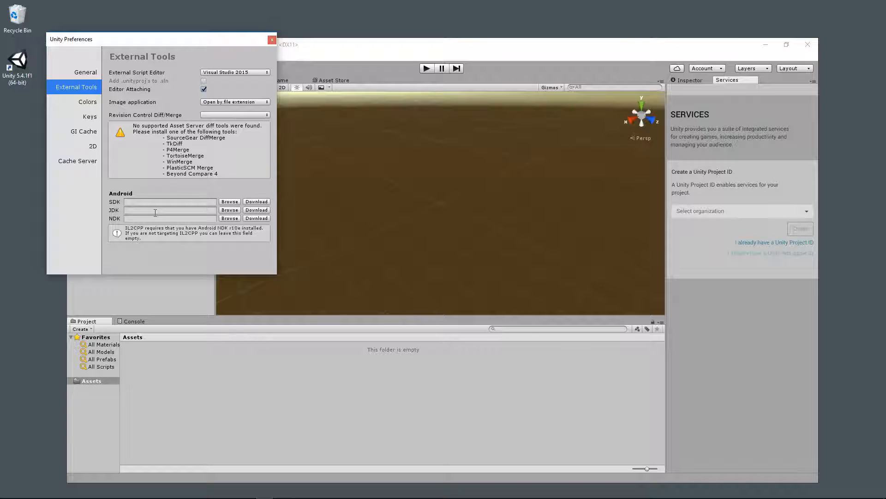
# Step: Set the Android SDK path to C:\Users\vr\AppData\Local\Android\sdk and the JDK path to the jdk1.8.0 folder in C:/Program Files/Java, then close the preferences
pyautogui.click(226, 202)
pyautogui.scroll(-3, 172, 220)
pyautogui.click(140, 265)
pyautogui.click(300, 93)
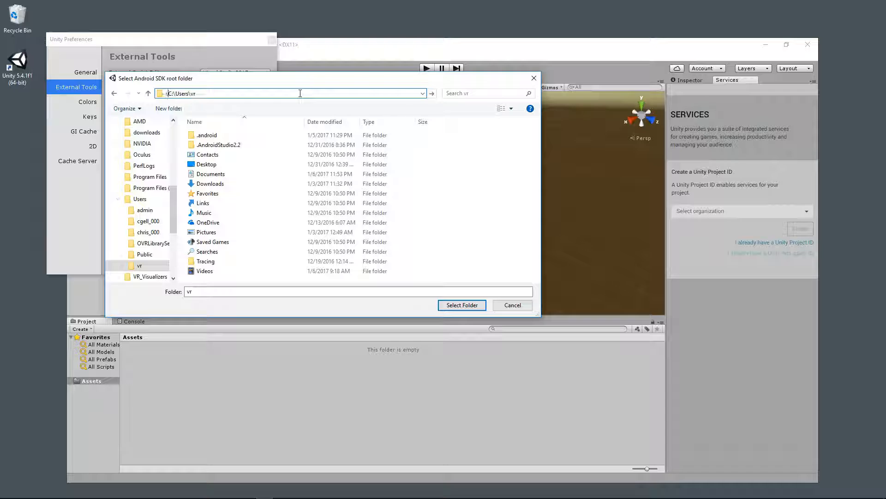
pyautogui.write('\\AppData\\Local\\Android\\sdk')
pyautogui.press('Return')
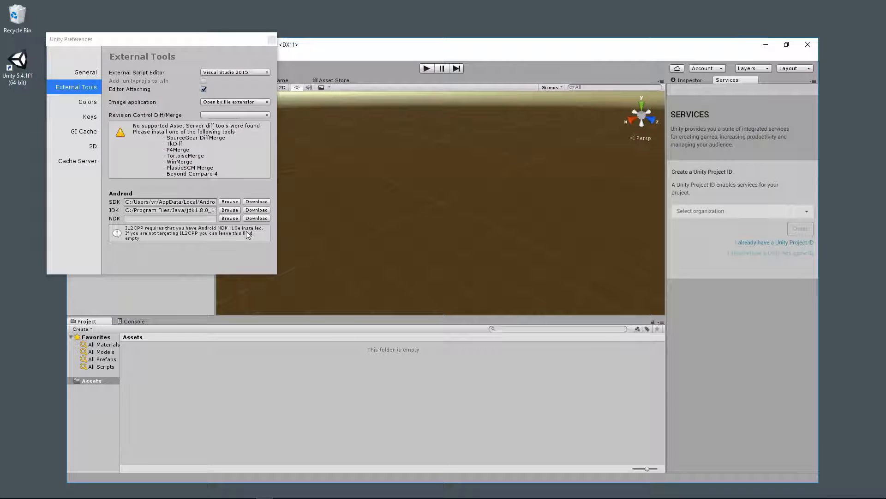
pyautogui.click(272, 41)
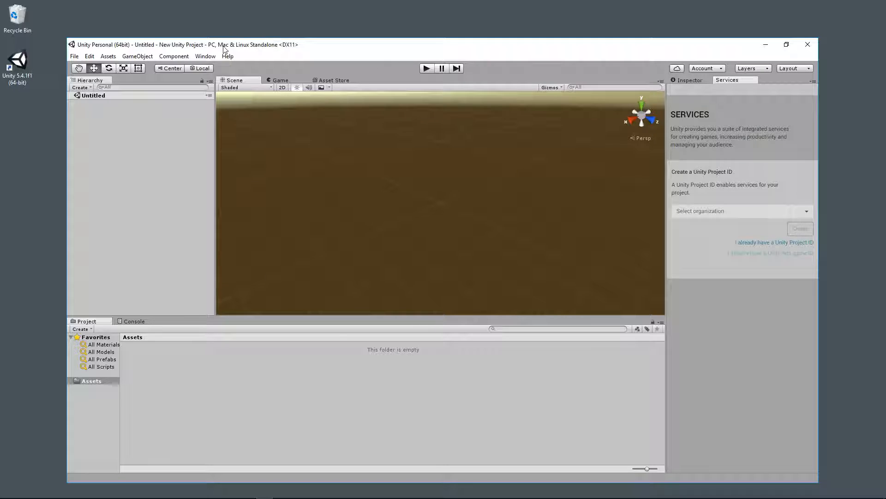
# Step: In the project's Time settings, set both Fixed Timestep and Maximum Allowed Timestep to 0.0166666
pyautogui.click(89, 56)
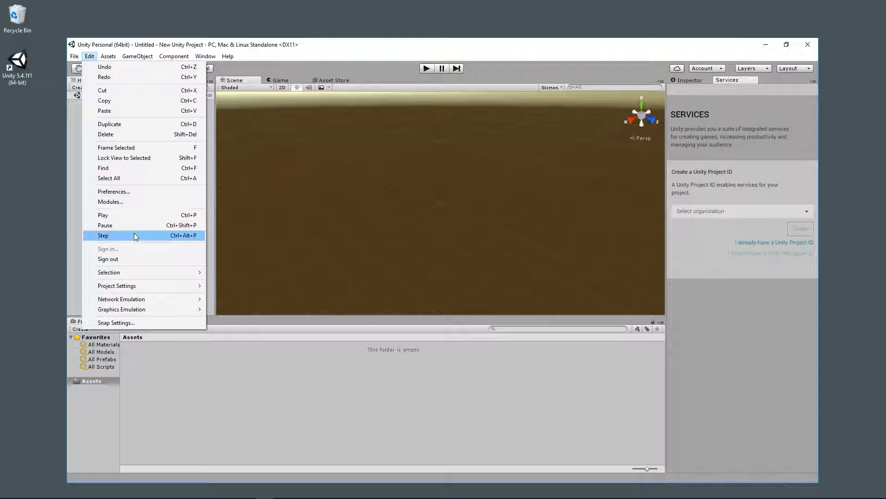
pyautogui.moveTo(146, 290)
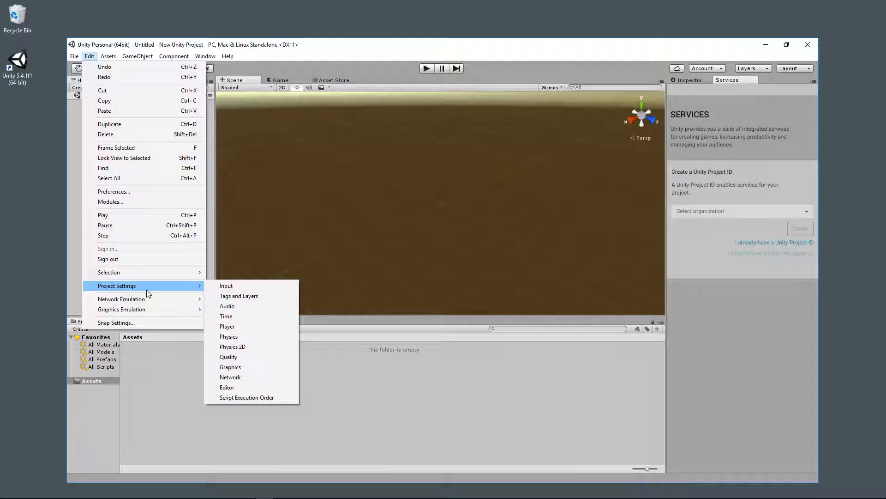
pyautogui.click(231, 316)
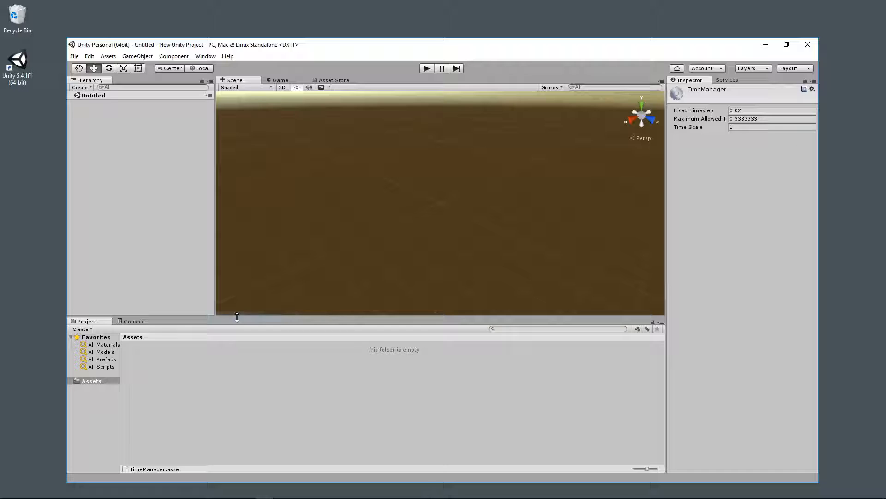
pyautogui.click(759, 111)
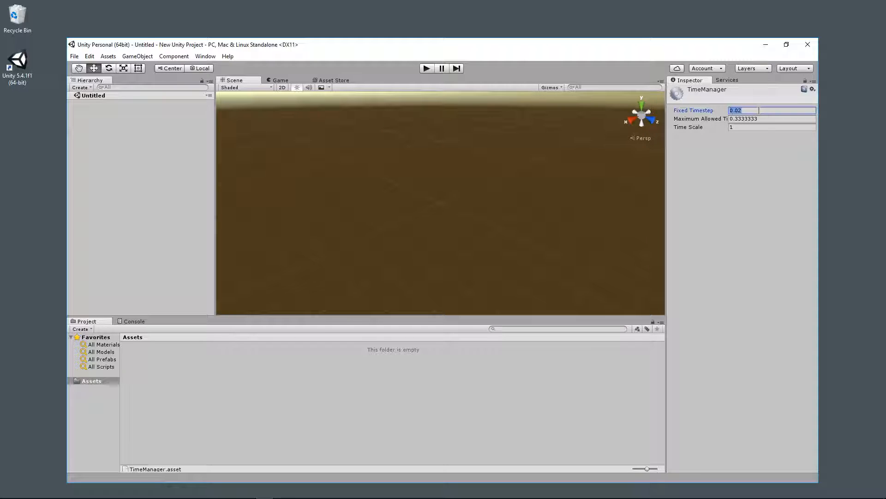
pyautogui.write('0')
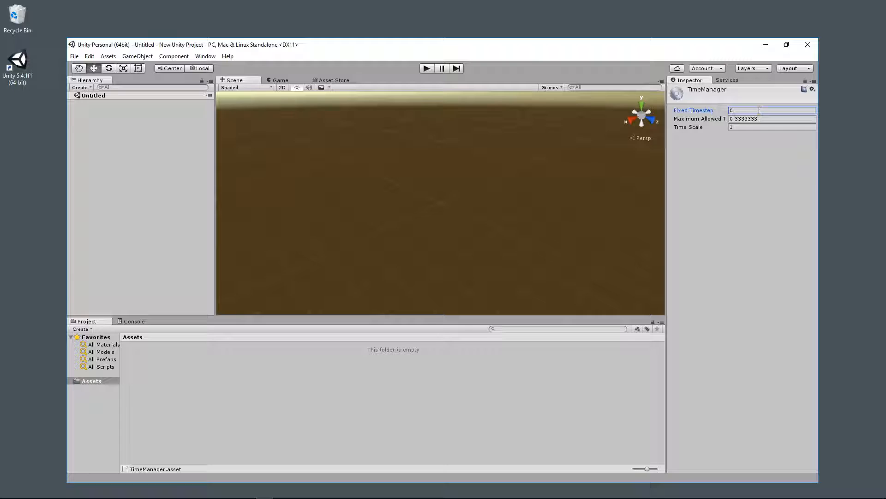
pyautogui.write('.0166666')
pyautogui.click(717, 111)
pyautogui.hotkey('ctrl', 'c')
pyautogui.press('Tab')
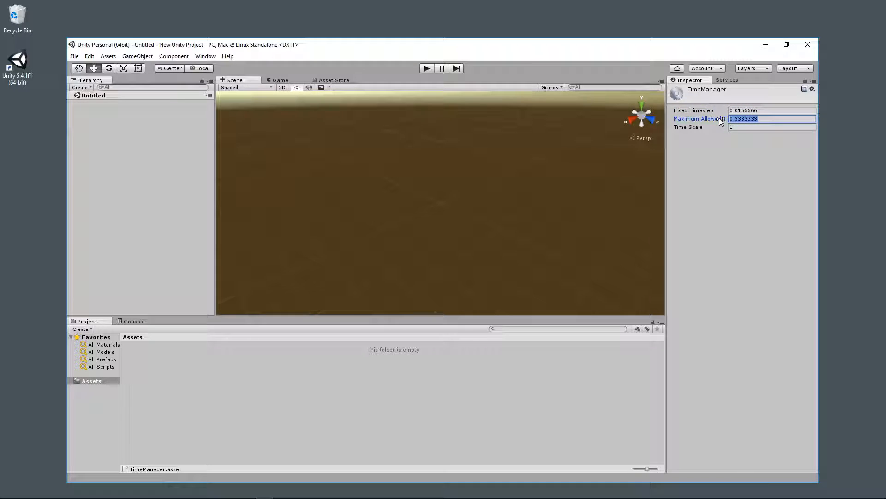
pyautogui.hotkey('ctrl', 'v')
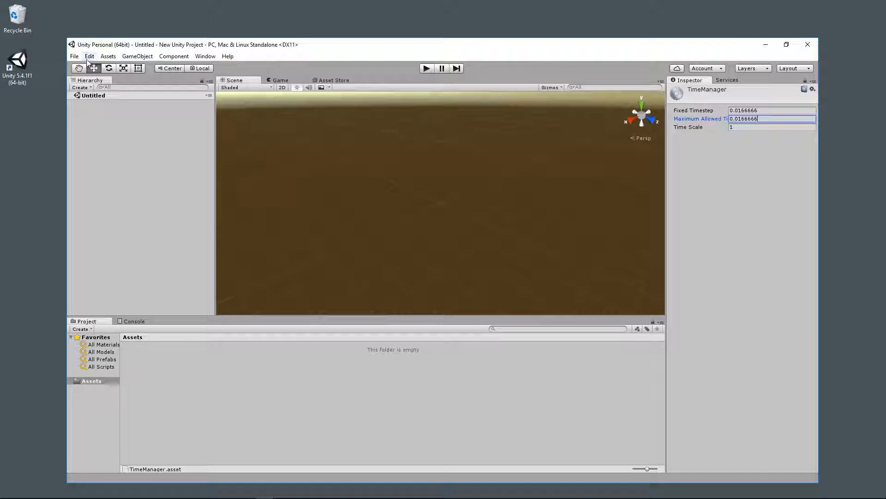
# Step: Create a new scene without saving the untitled one, and add a 3D plane to it
pyautogui.click(74, 57)
pyautogui.click(86, 66)
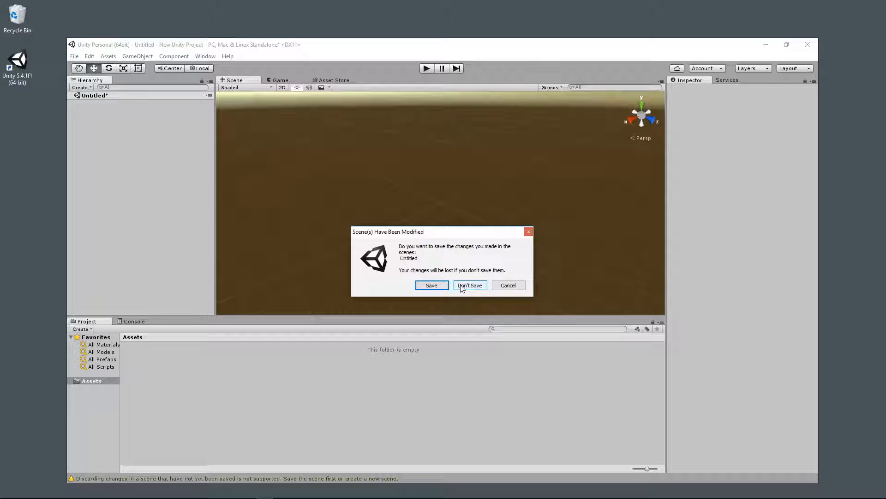
pyautogui.click(470, 286)
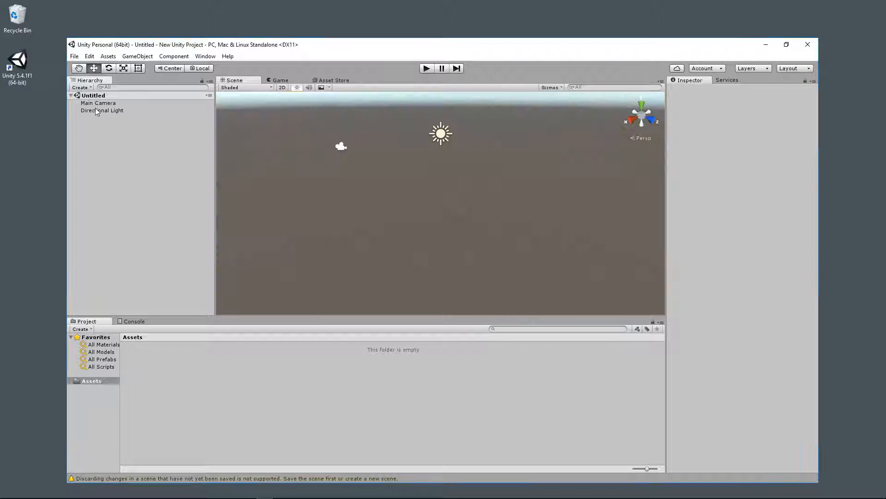
pyautogui.rightClick(96, 124)
pyautogui.moveTo(119, 206)
pyautogui.click(203, 251)
# Step: Add a 3D cube to the scene and duplicate it three times
pyautogui.rightClick(96, 131)
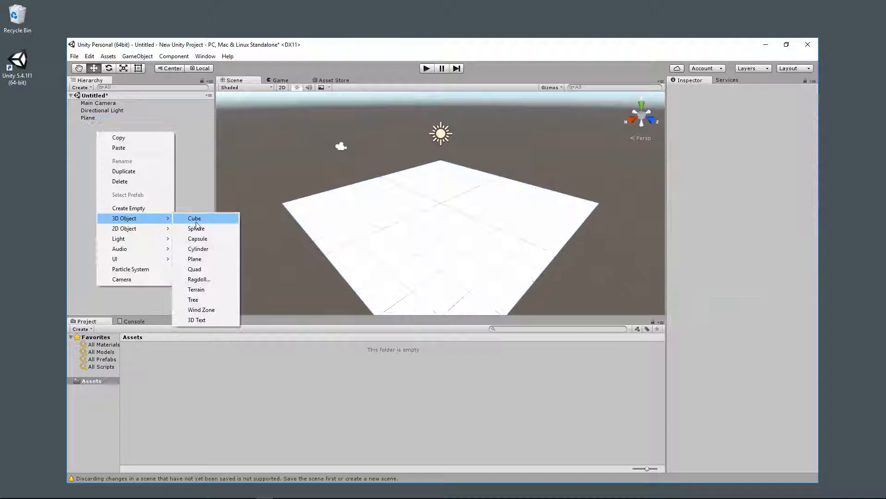
pyautogui.click(196, 219)
pyautogui.rightClick(90, 124)
pyautogui.click(118, 165)
pyautogui.rightClick(94, 132)
pyautogui.click(120, 173)
pyautogui.rightClick(93, 139)
pyautogui.click(121, 180)
# Step: Raise two of the overlapping cubes onto the plane and move them to separate spots left of its center
pyautogui.moveTo(441, 169); pyautogui.dragTo(441, 156)
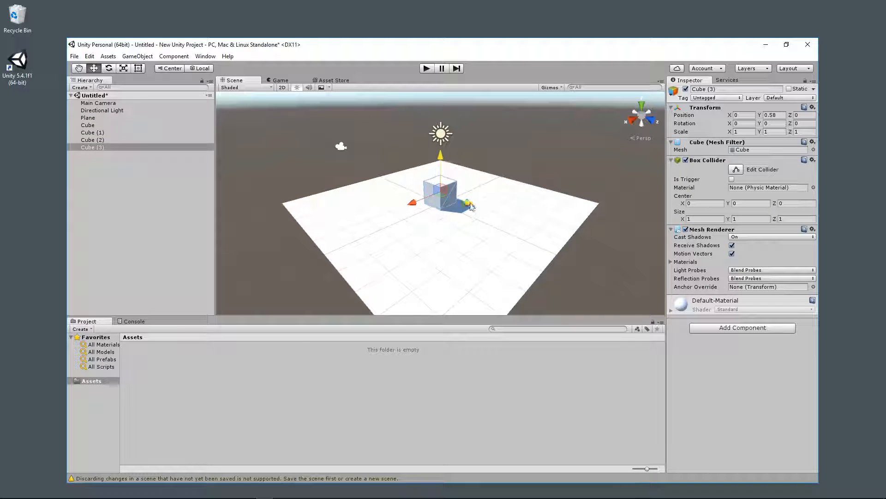
pyautogui.click(441, 199)
pyautogui.moveTo(469, 202); pyautogui.dragTo(441, 147)
pyautogui.moveTo(413, 192); pyautogui.dragTo(348, 216)
pyautogui.moveTo(379, 167); pyautogui.dragTo(380, 182)
# Step: Raise the other two cubes onto the plane and move them to separate spots right of its center
pyautogui.click(441, 200)
pyautogui.moveTo(441, 170); pyautogui.dragTo(441, 147)
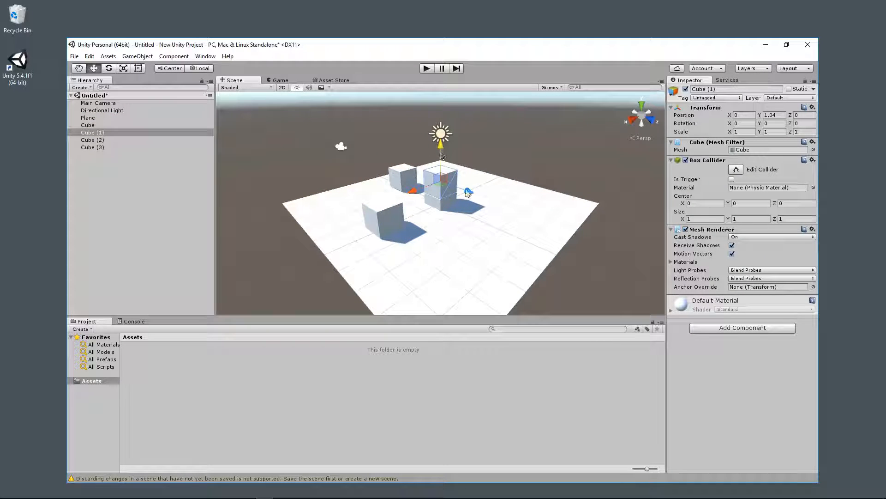
pyautogui.moveTo(413, 192); pyautogui.dragTo(453, 176)
pyautogui.moveTo(480, 134); pyautogui.dragTo(479, 142)
pyautogui.click(441, 200)
pyautogui.moveTo(441, 169); pyautogui.dragTo(441, 144)
pyautogui.moveTo(470, 188); pyautogui.dragTo(537, 211)
pyautogui.moveTo(507, 166); pyautogui.dragTo(507, 186)
# Step: Set the Main Camera's Z position to 0 so it sits between the four cubes
pyautogui.click(97, 103)
pyautogui.click(803, 115)
pyautogui.write('0')
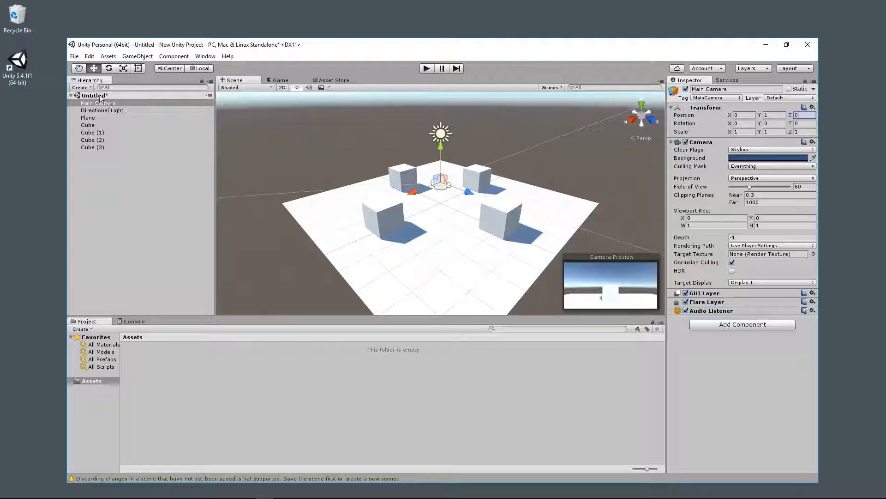
# Step: Open the Build Settings and switch the build platform to Android
pyautogui.click(74, 56)
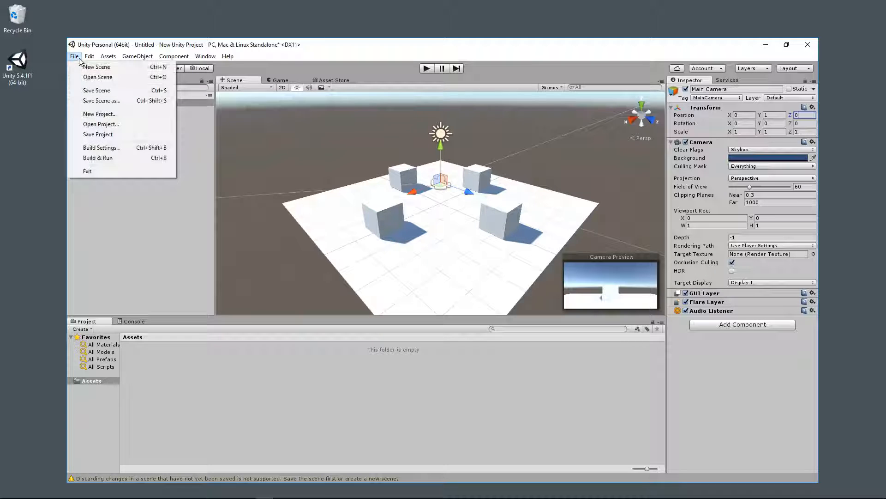
pyautogui.click(106, 148)
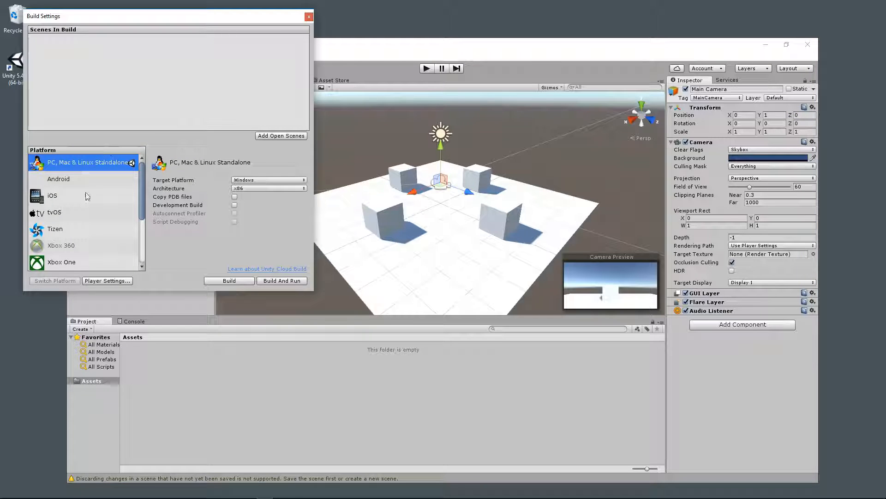
pyautogui.click(82, 178)
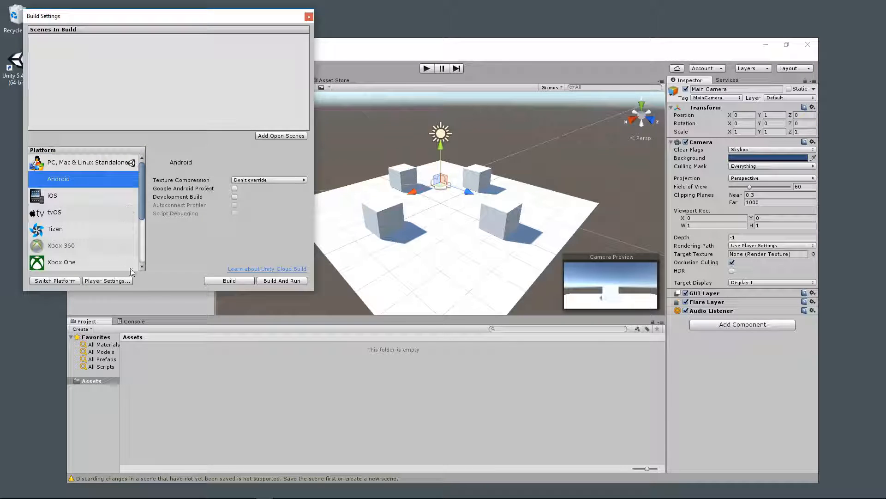
pyautogui.click(67, 282)
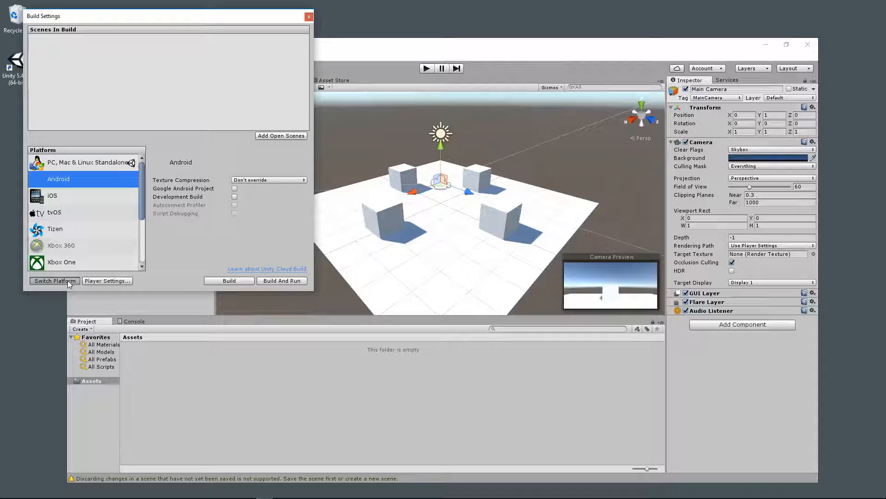
# Step: Add the open scene to the build, saving it as Main in the project's Assets folder
pyautogui.click(268, 135)
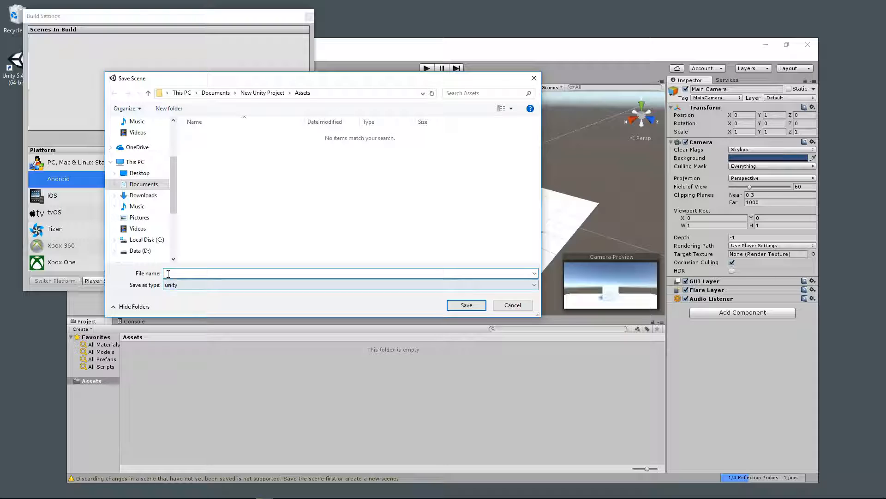
pyautogui.write('Main')
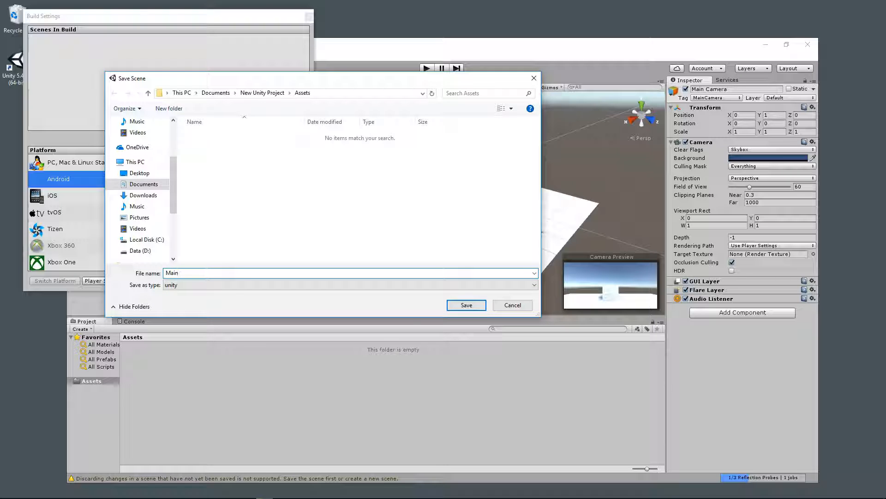
pyautogui.click(465, 305)
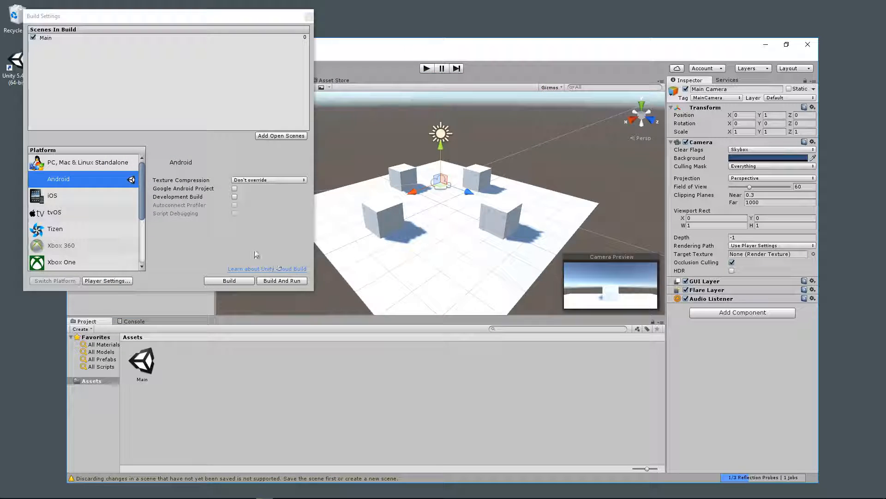
# Step: Enable Virtual Reality Supported in the Other Settings of the Android Player Settings
pyautogui.click(106, 281)
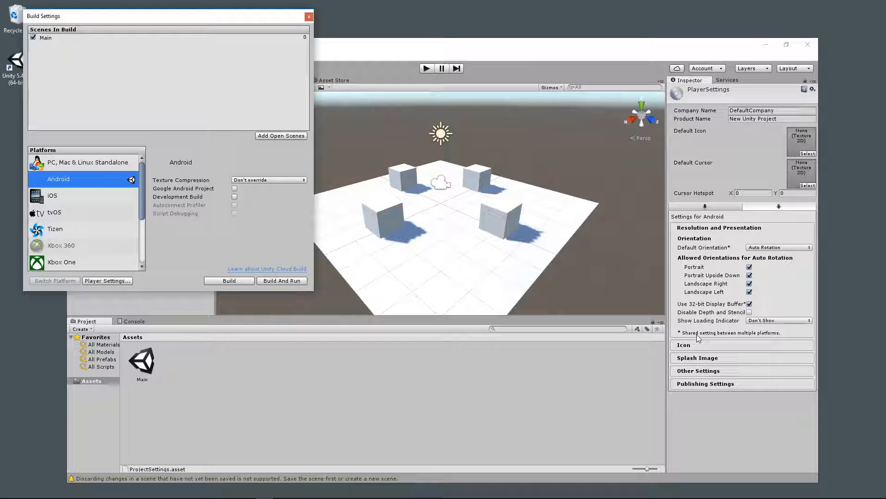
pyautogui.click(701, 371)
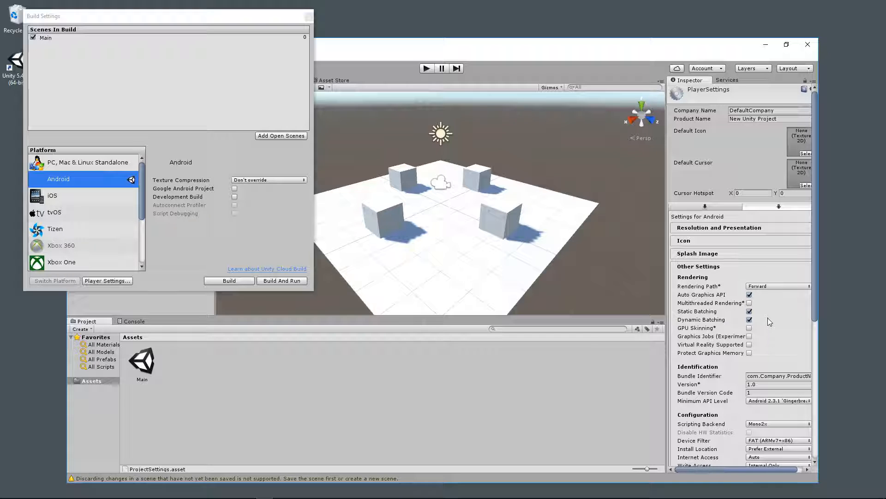
pyautogui.click(750, 345)
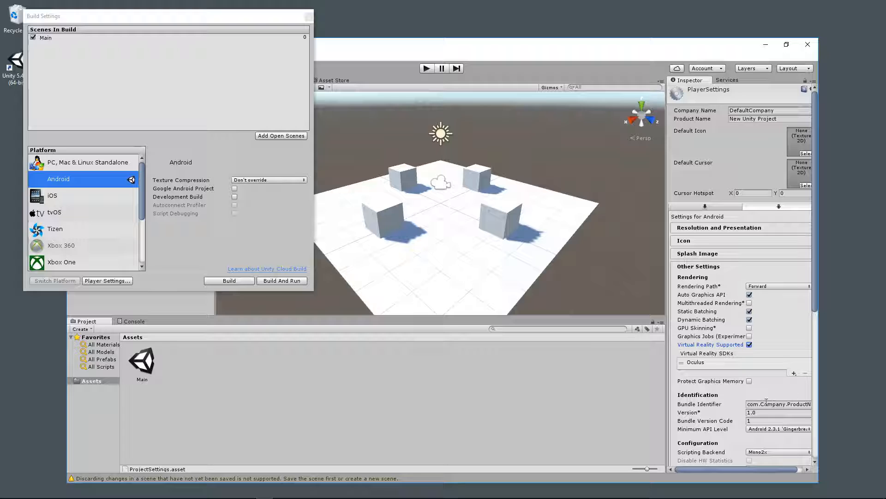
# Step: Set the Bundle Identifier to com.zakzo.test and enable Multithreaded Rendering
pyautogui.moveTo(763, 405); pyautogui.dragTo(824, 403)
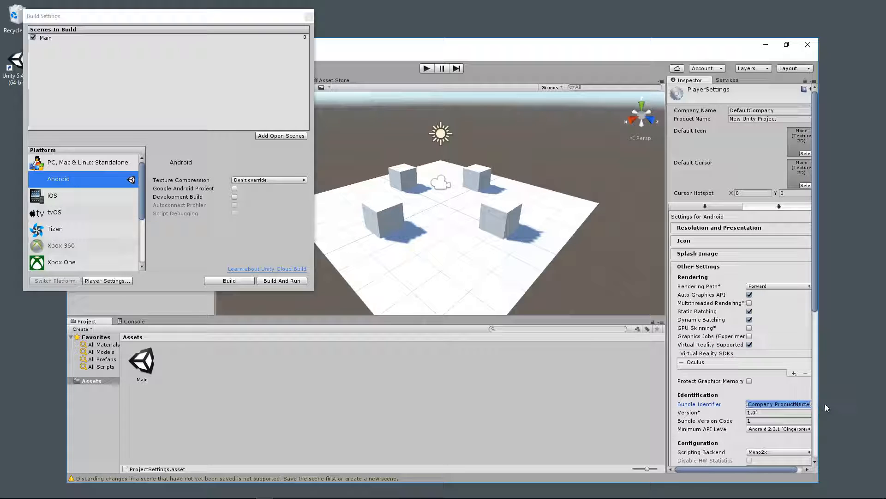
pyautogui.press('BackSpace')
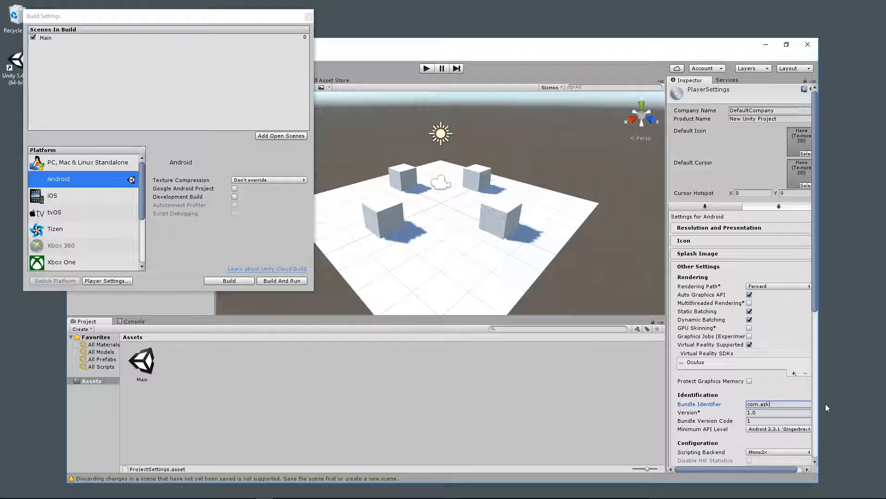
pyautogui.write('zakzo.test')
pyautogui.click(749, 304)
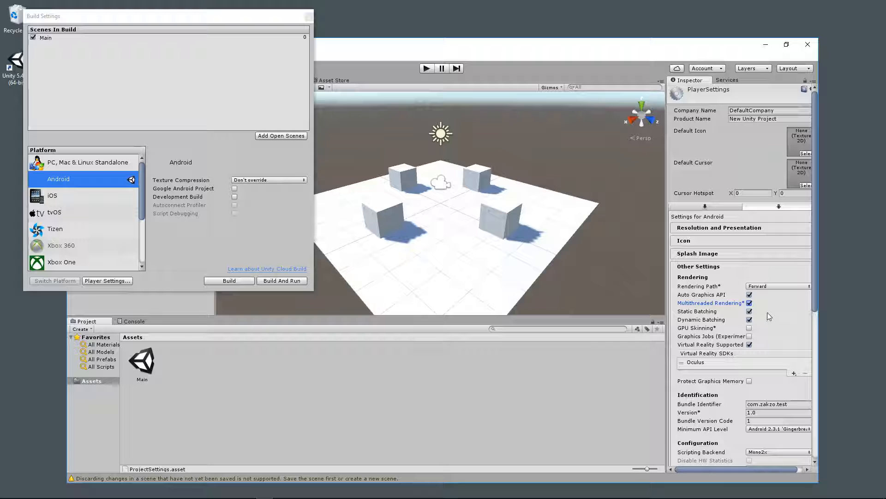
# Step: Set the Minimum API Level to Android 5.0 'Lollipop' (API level 21)
pyautogui.scroll(-5, 767, 314)
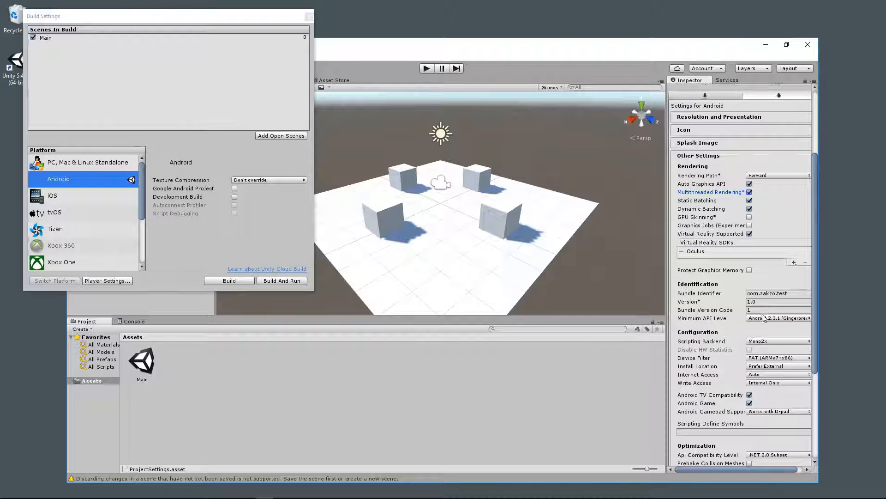
pyautogui.scroll(-7, 764, 317)
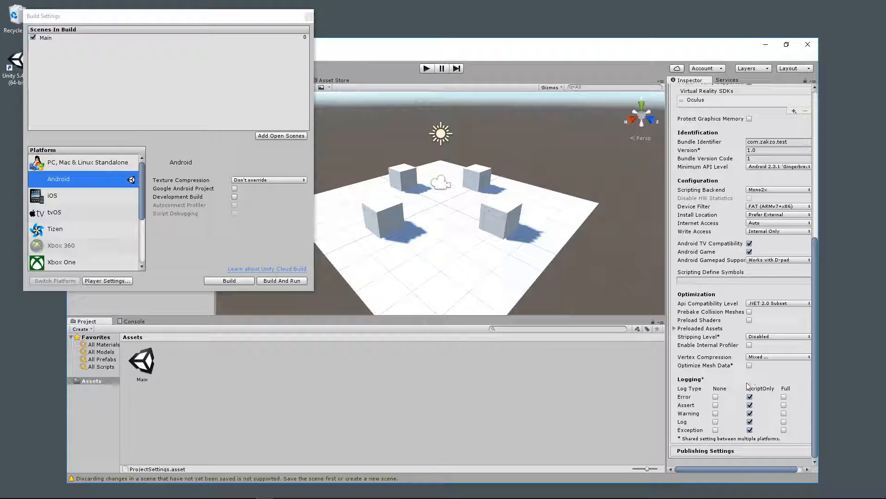
pyautogui.scroll(8, 746, 389)
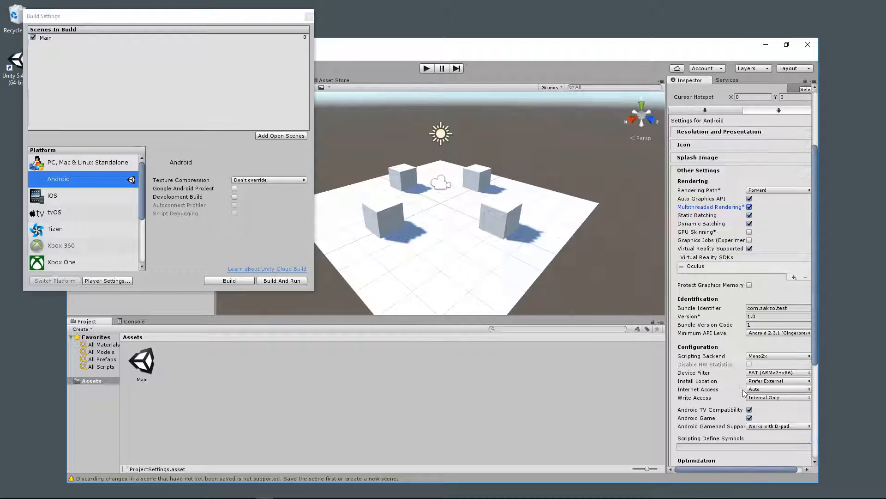
pyautogui.click(758, 333)
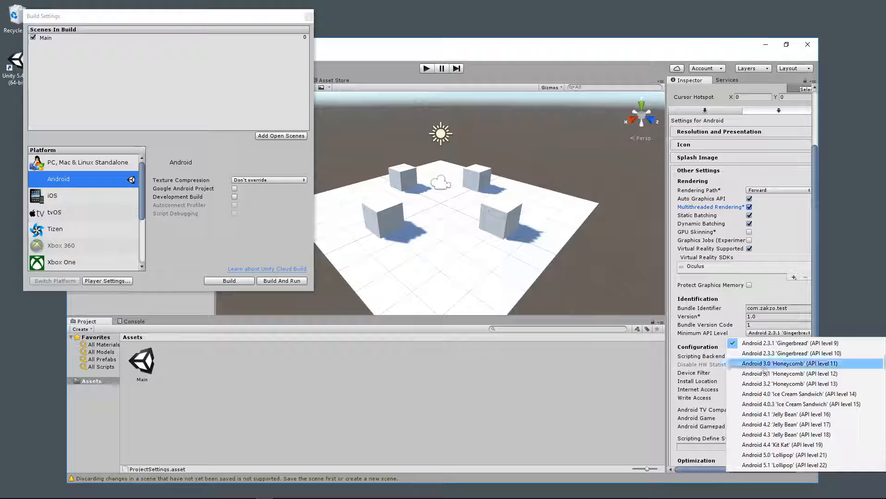
pyautogui.click(777, 455)
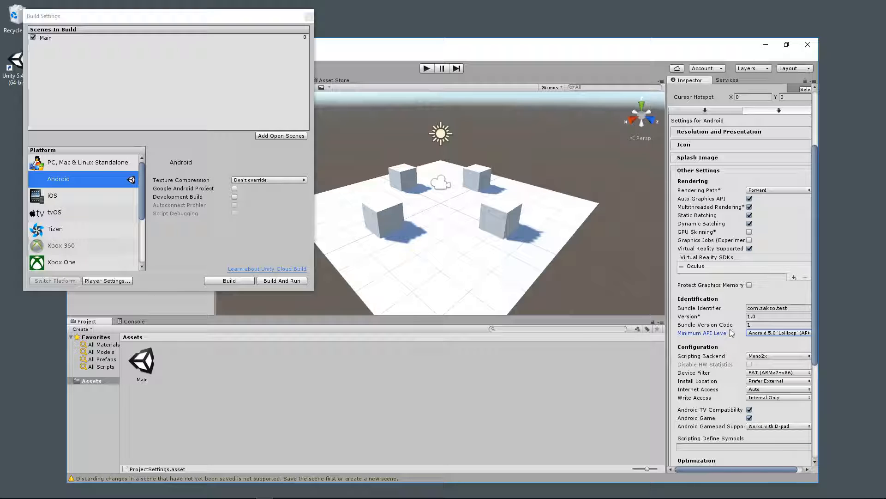
# Step: Check the Android Resolution and Presentation settings for orientation, and return to Other Settings
pyautogui.scroll(4, 711, 193)
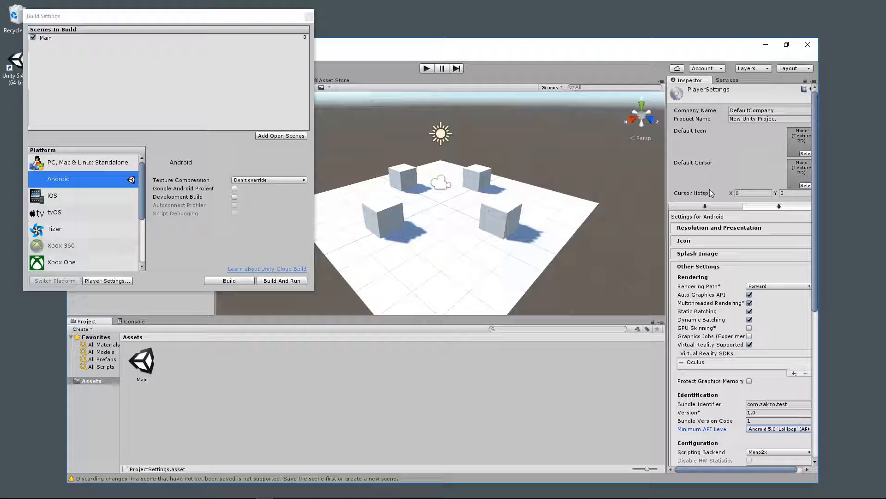
pyautogui.click(734, 228)
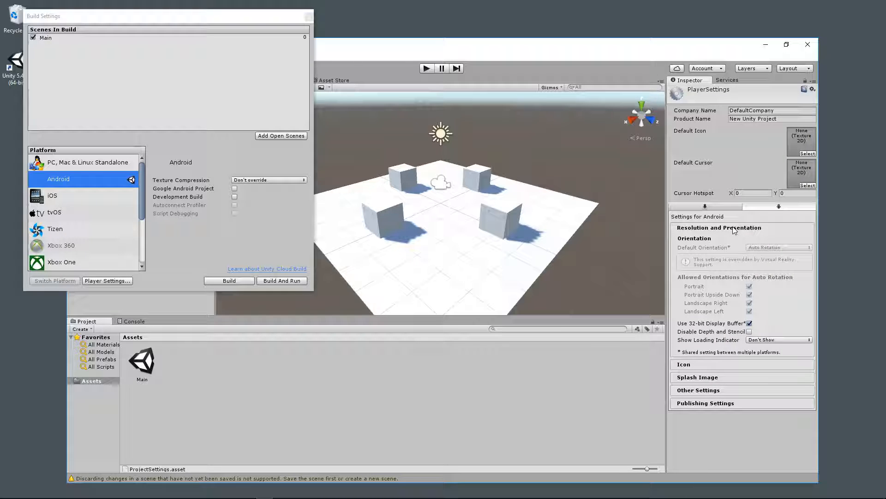
pyautogui.click(731, 390)
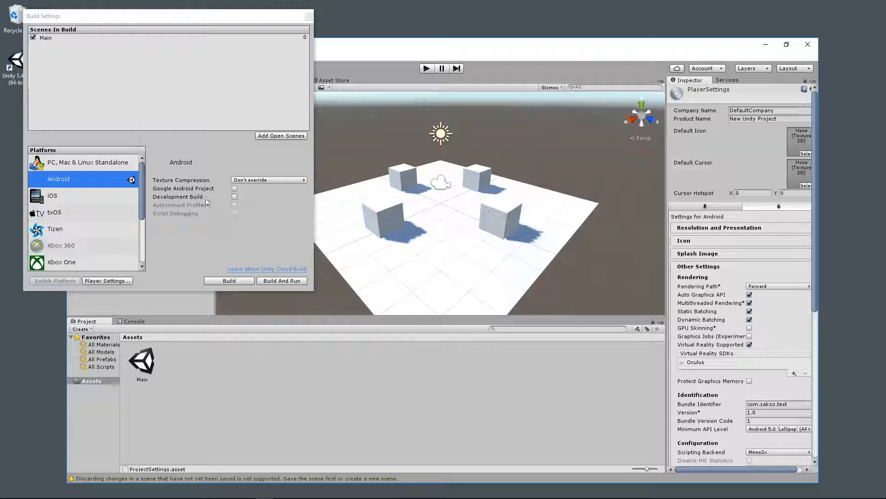
# Step: Set the Android texture compression to ASTC and close the Build Settings window
pyautogui.click(258, 180)
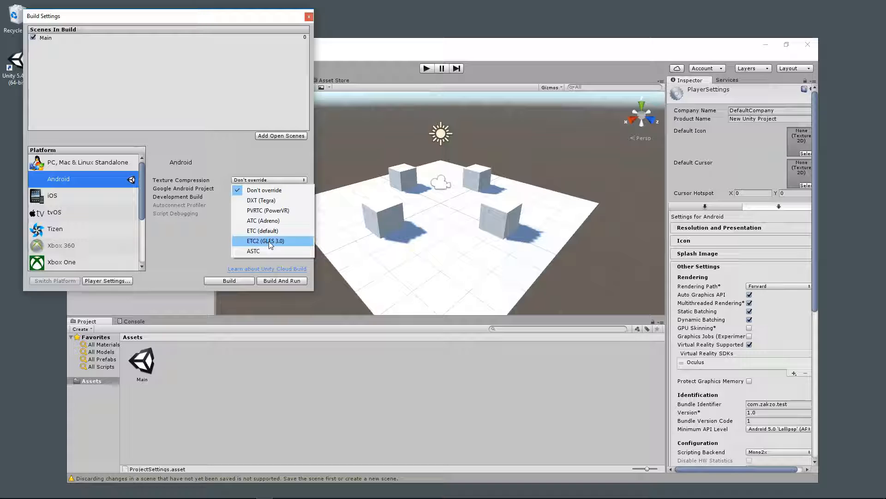
pyautogui.click(291, 250)
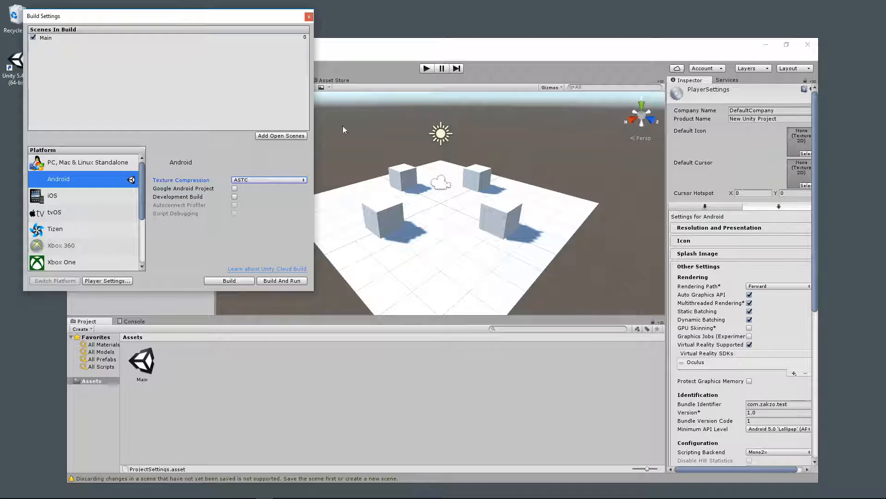
pyautogui.click(309, 17)
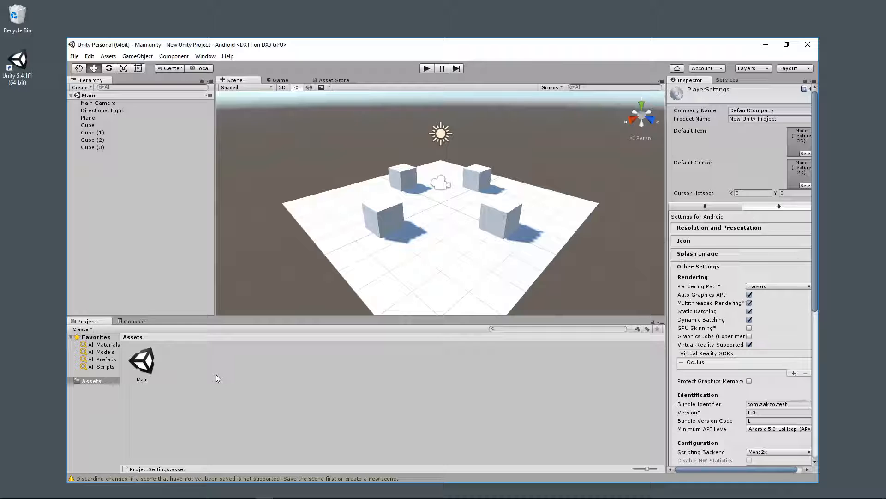
# Step: Create a folder named Plugins in the project's root Assets folder
pyautogui.rightClick(101, 381)
pyautogui.moveTo(175, 219)
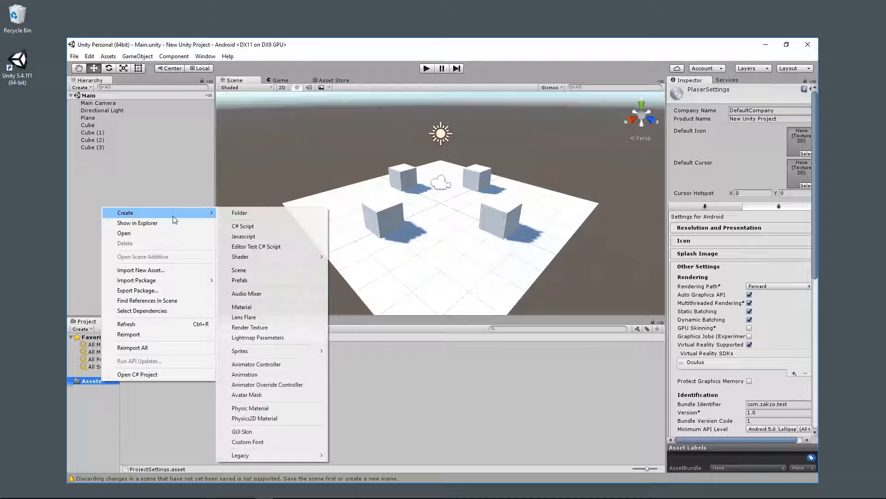
pyautogui.click(239, 213)
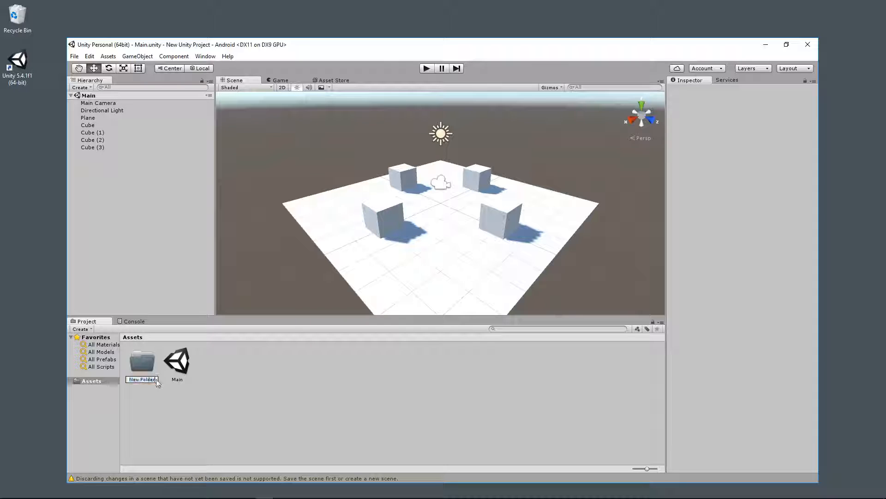
pyautogui.write('Plugins')
pyautogui.press('Return')
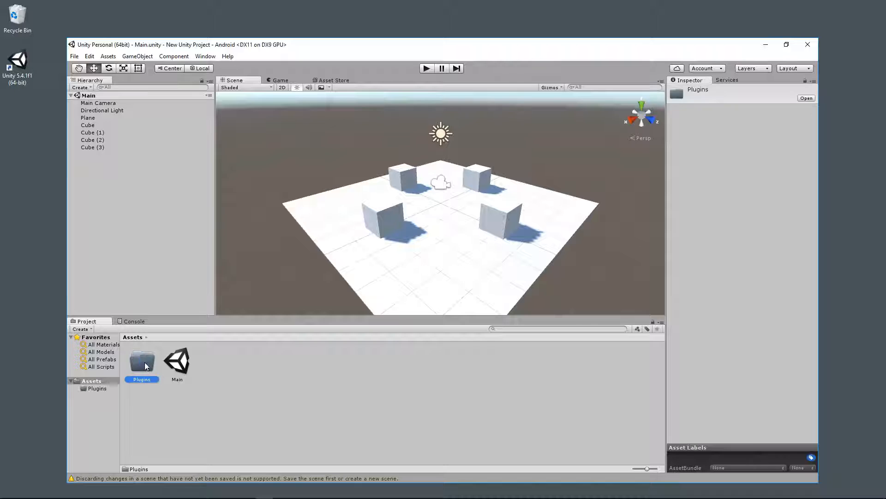
# Step: Create a subfolder named Android inside the Plugins folder
pyautogui.doubleClick(145, 363)
pyautogui.rightClick(102, 389)
pyautogui.moveTo(196, 222)
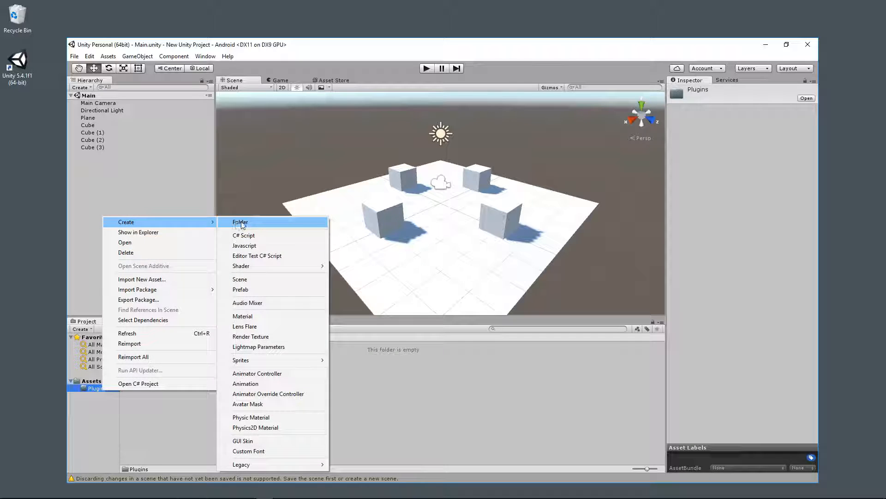
pyautogui.click(236, 222)
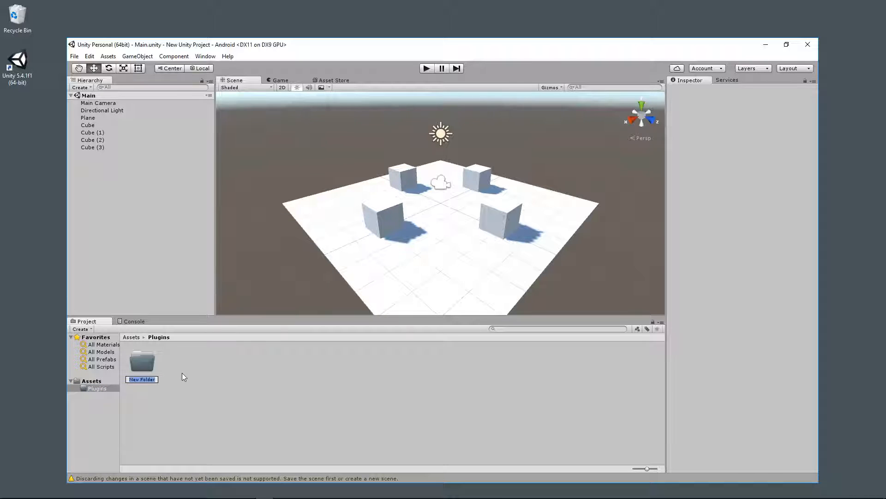
pyautogui.write('Android')
pyautogui.press('Return')
# Step: Create a subfolder named Assets inside Plugins/Android and open it
pyautogui.rightClick(141, 379)
pyautogui.click(77, 388)
pyautogui.click(104, 396)
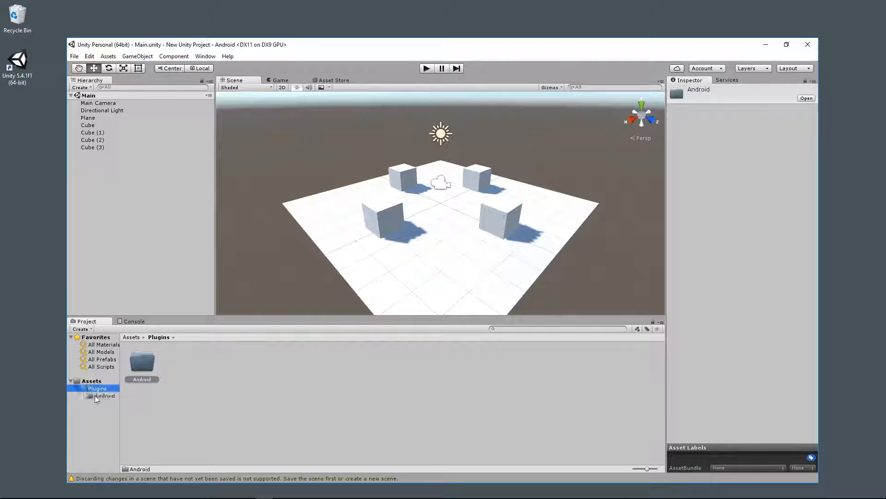
pyautogui.rightClick(98, 396)
pyautogui.click(235, 227)
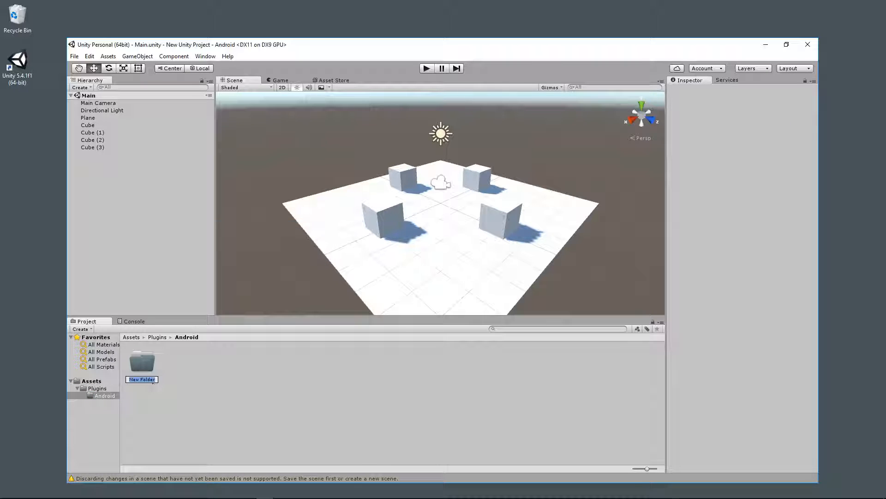
pyautogui.write('Assets')
pyautogui.press('Return')
pyautogui.doubleClick(140, 372)
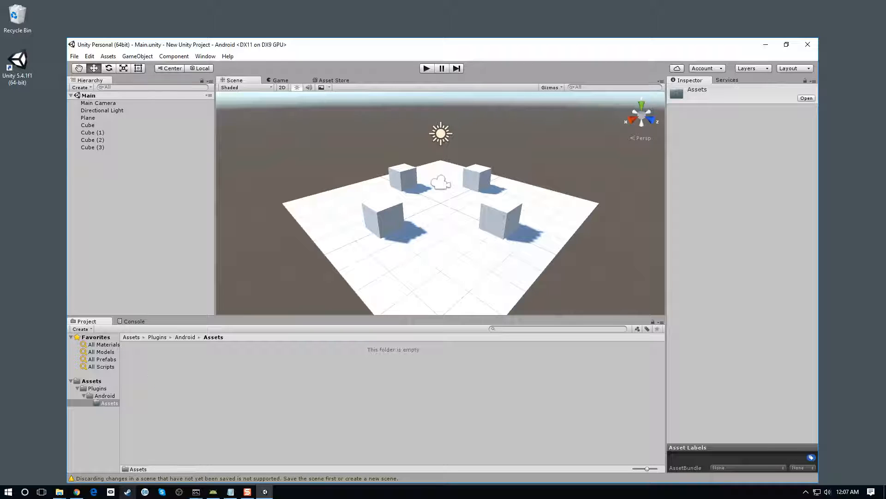
# Step: Switch to File Explorer and copy the oculussig file from the GearVRSetup folder
pyautogui.click(59, 491)
pyautogui.click(139, 474)
pyautogui.click(295, 205)
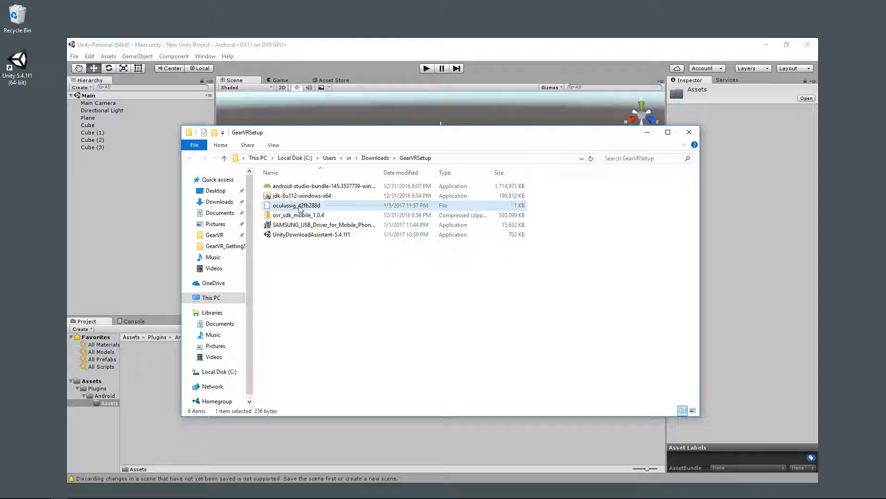
pyautogui.rightClick(299, 205)
pyautogui.click(328, 284)
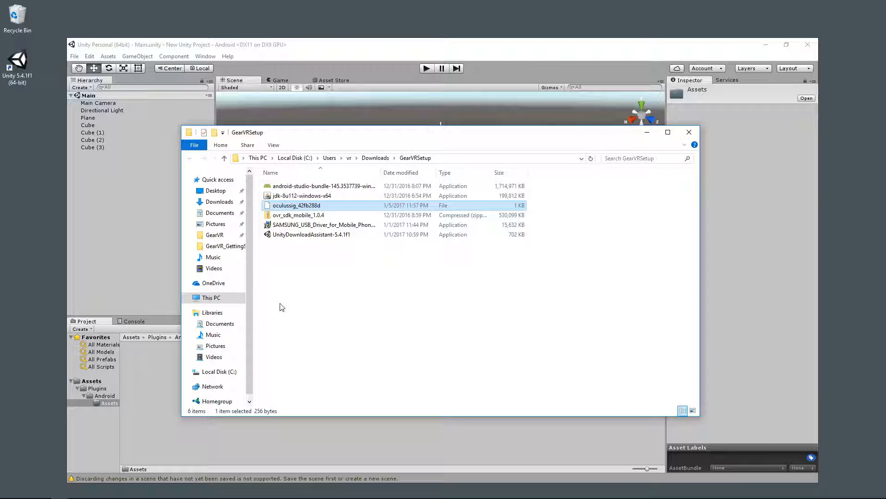
# Step: Show the project's Plugins/Android/Assets folder in Explorer, paste the oculussig file into it, and minimize the Explorer window
pyautogui.rightClick(110, 403)
pyautogui.click(159, 245)
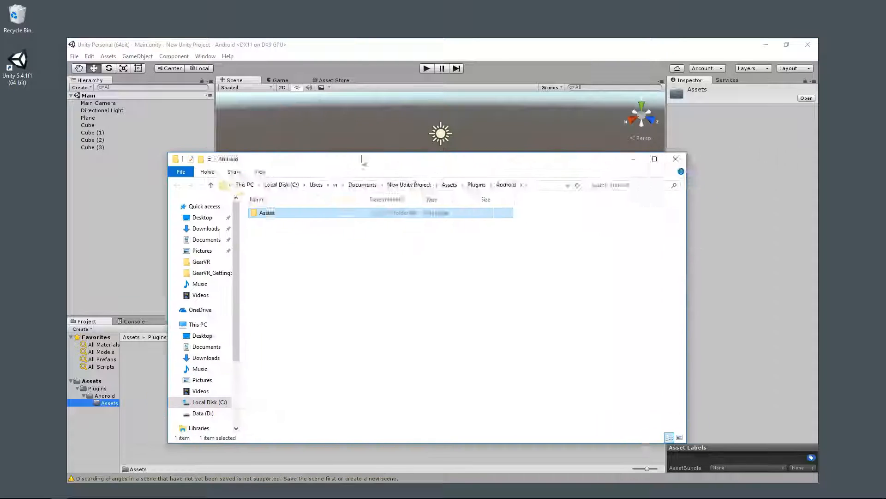
pyautogui.doubleClick(231, 210)
pyautogui.rightClick(241, 253)
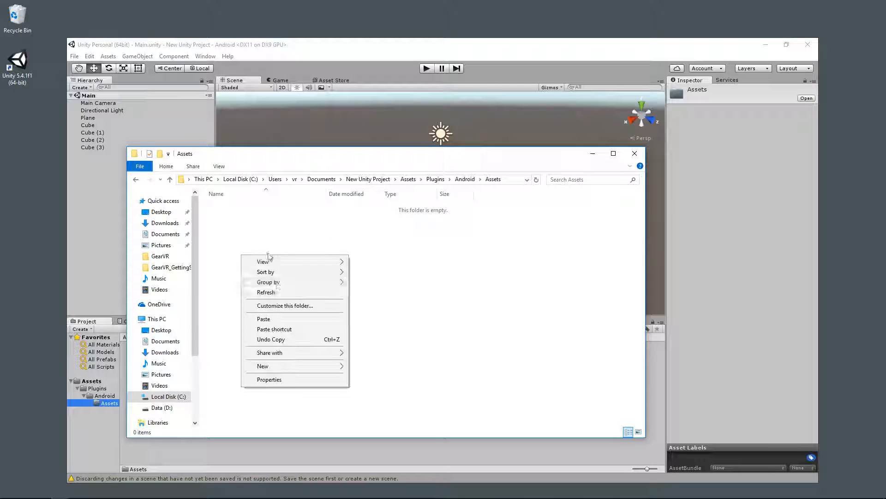
pyautogui.click(275, 319)
pyautogui.click(593, 154)
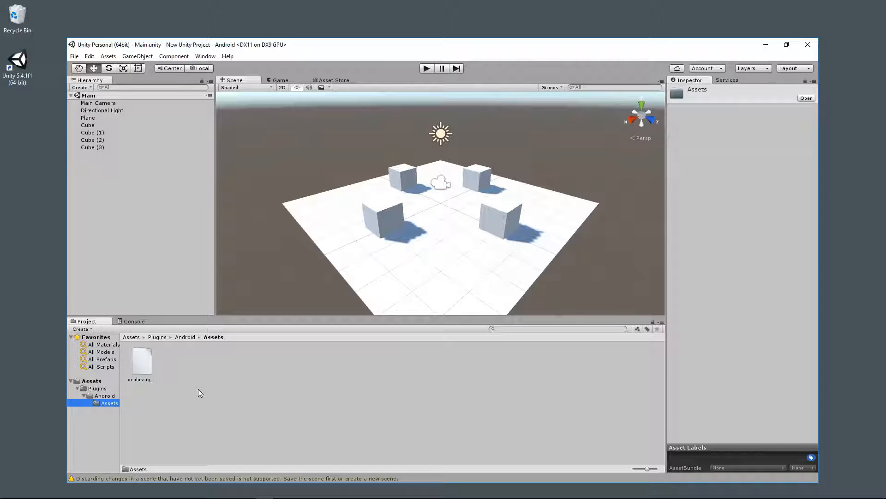
# Step: Build the Android project from the Build Settings, saving it as test.apk in the New Unity Project folder
pyautogui.click(74, 56)
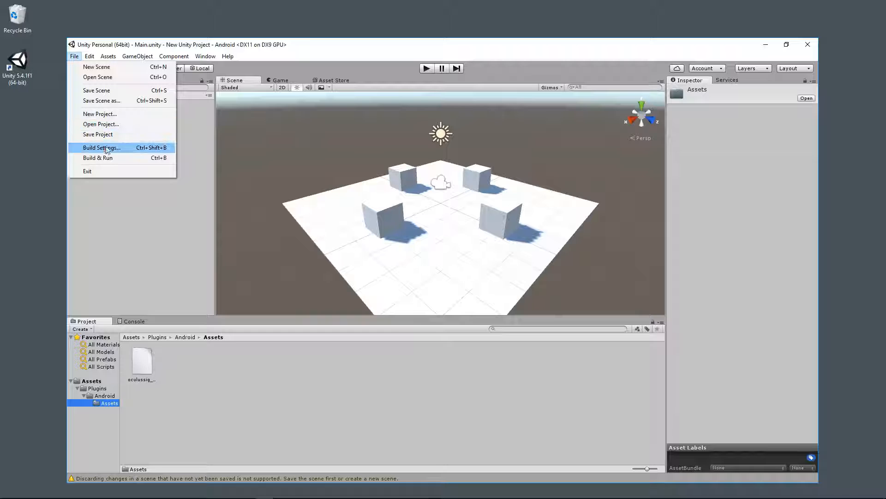
pyautogui.click(101, 147)
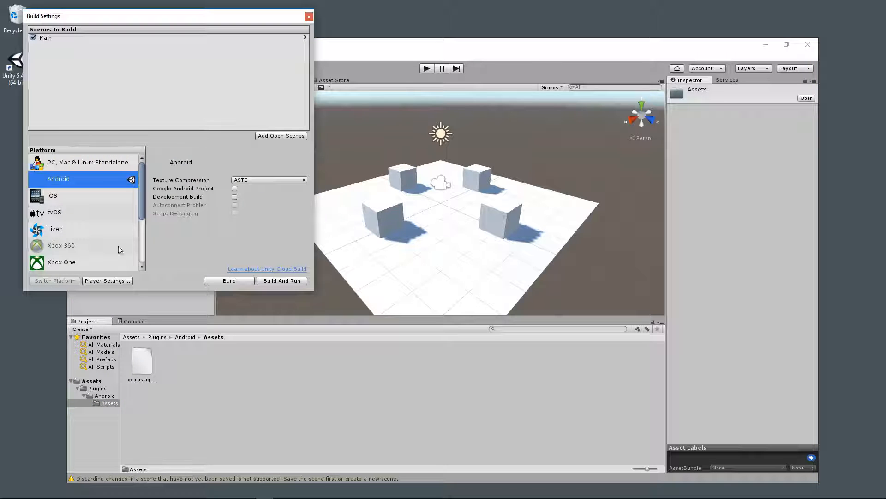
pyautogui.click(230, 280)
pyautogui.click(465, 305)
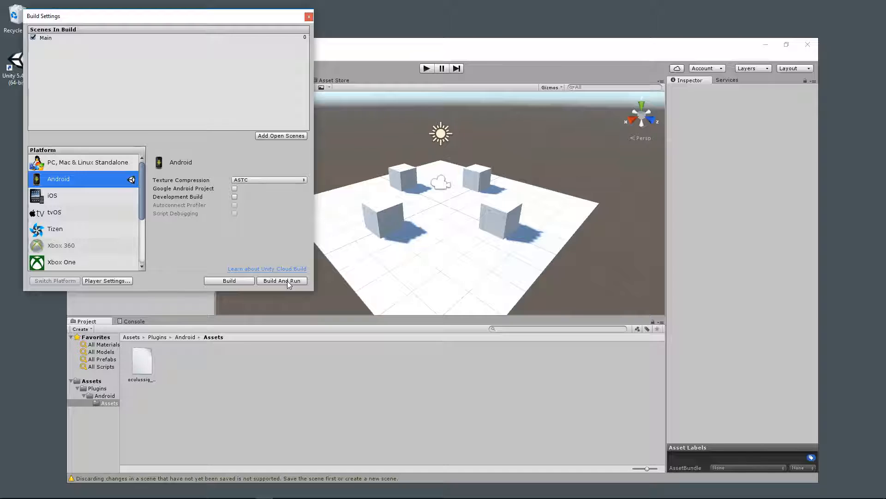
# Step: Build and run the app on the phone, replacing the existing test.apk, and bring the MirrorOp Receiver window to the front
pyautogui.click(288, 281)
pyautogui.click(463, 303)
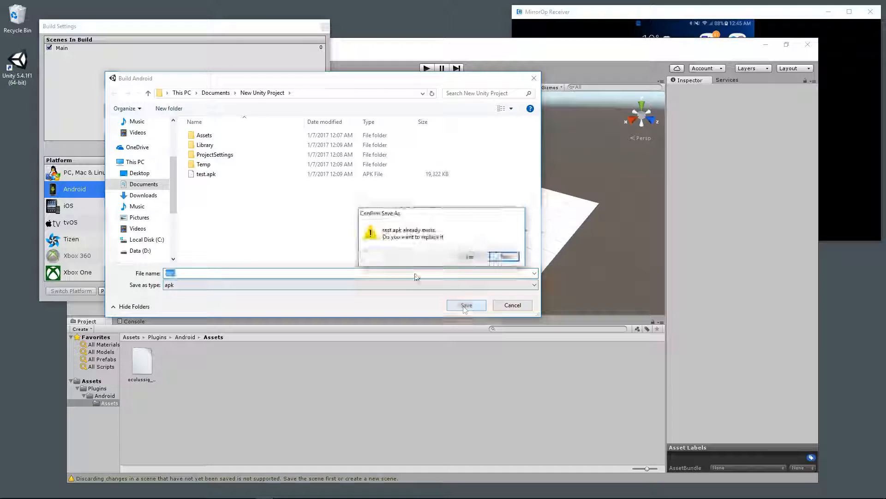
pyautogui.click(467, 256)
pyautogui.click(608, 15)
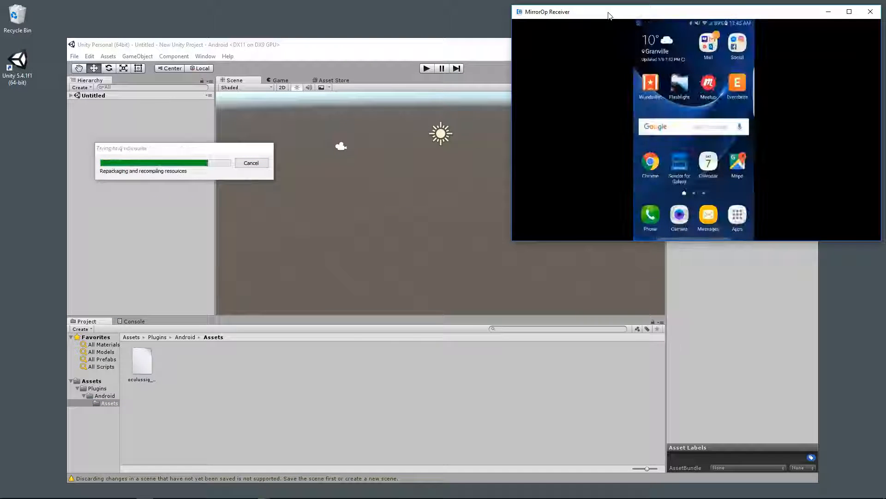